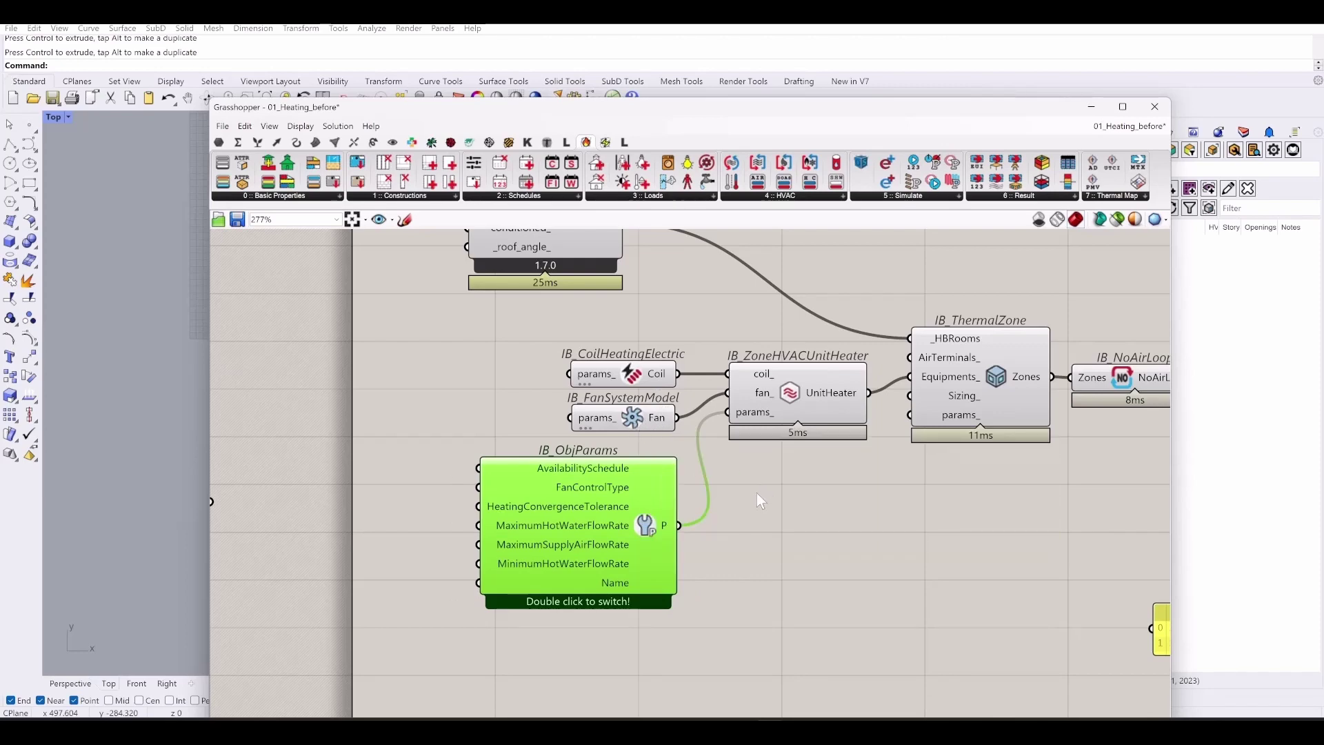
# - Place an IB_OutputParams component and wire its vars output to the params input of IB_CoilHeatingElectric
pyautogui.moveTo(832, 572); pyautogui.dragTo(794, 513, button='right')
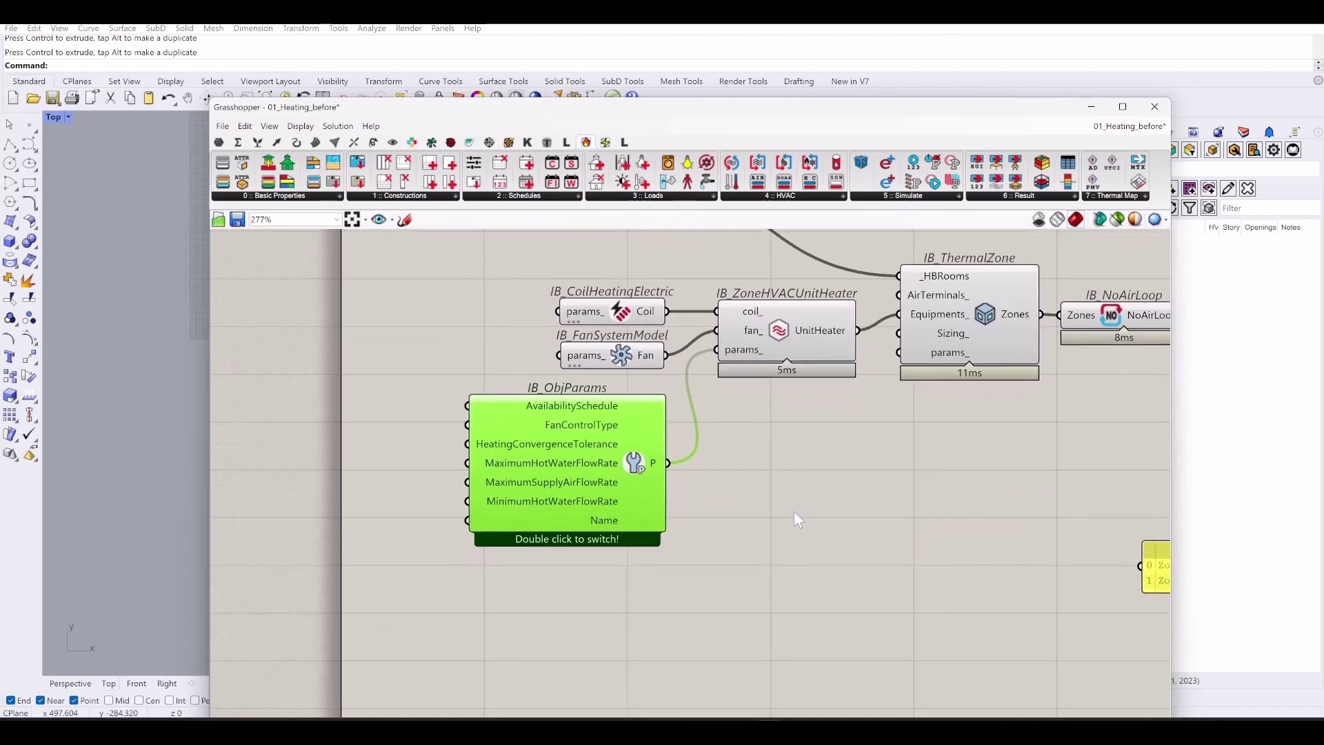
pyautogui.moveTo(855, 460); pyautogui.dragTo(792, 523, button='right')
pyautogui.click(403, 359)
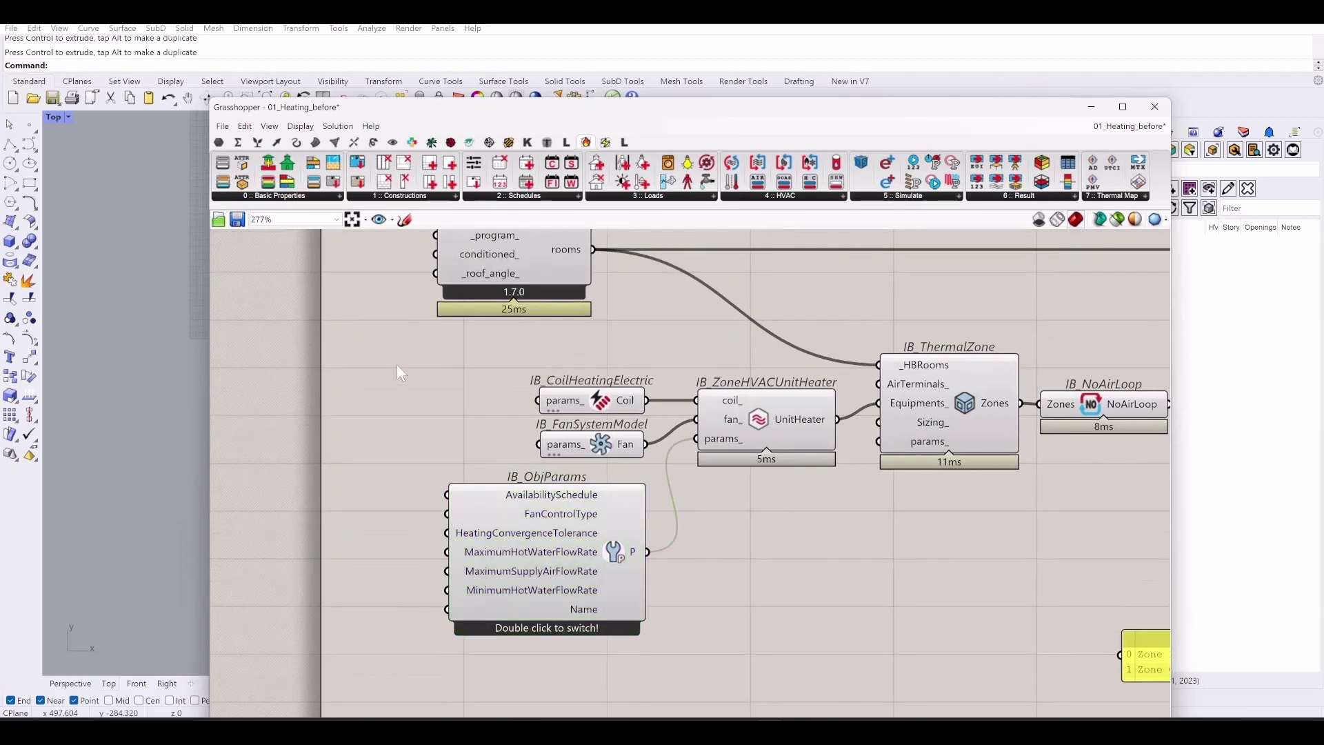
pyautogui.moveTo(441, 471); pyautogui.dragTo(554, 395, button='right')
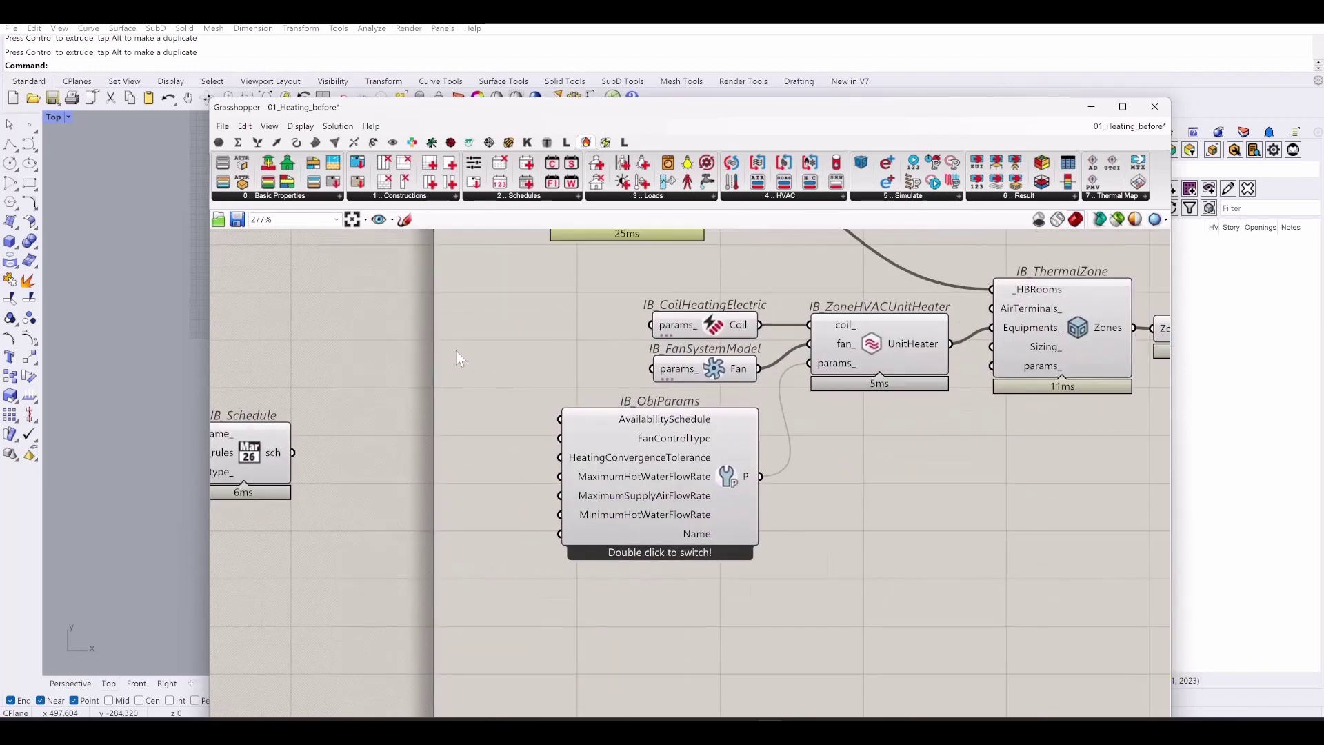
pyautogui.click(490, 142)
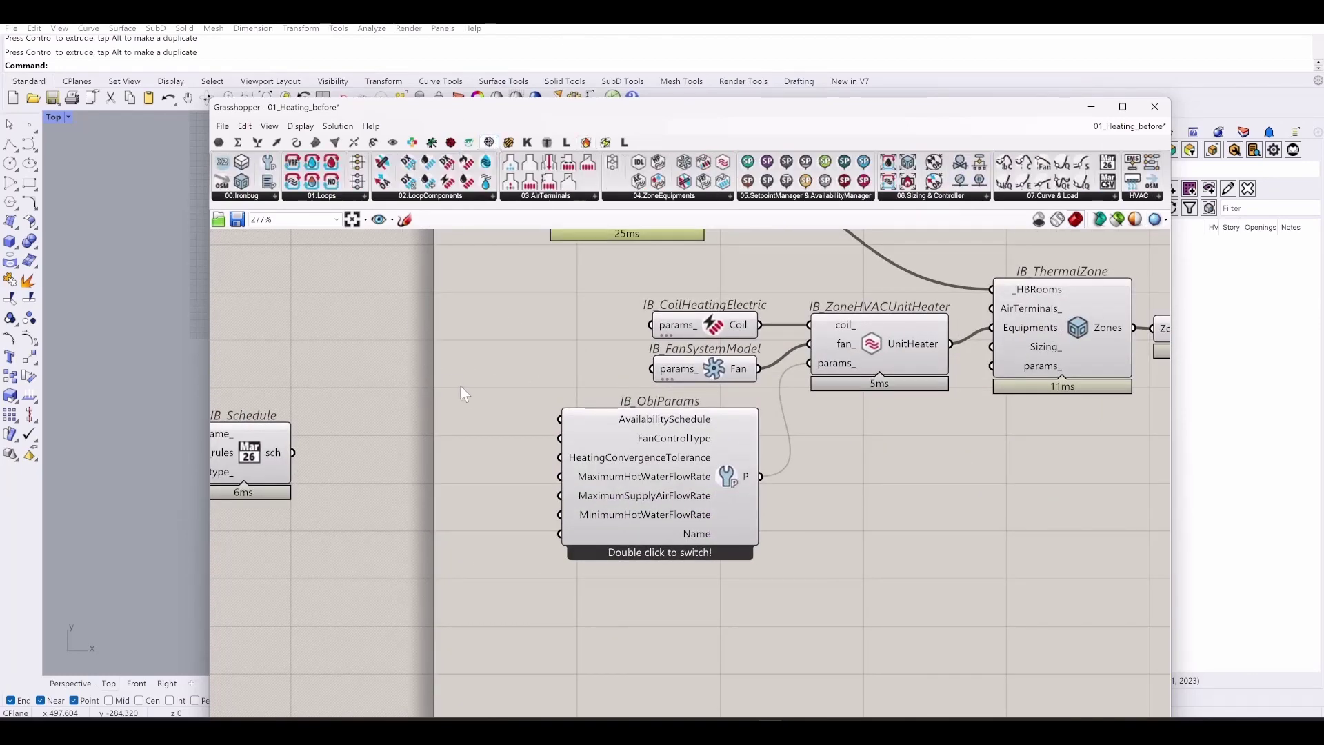
pyautogui.click(246, 197)
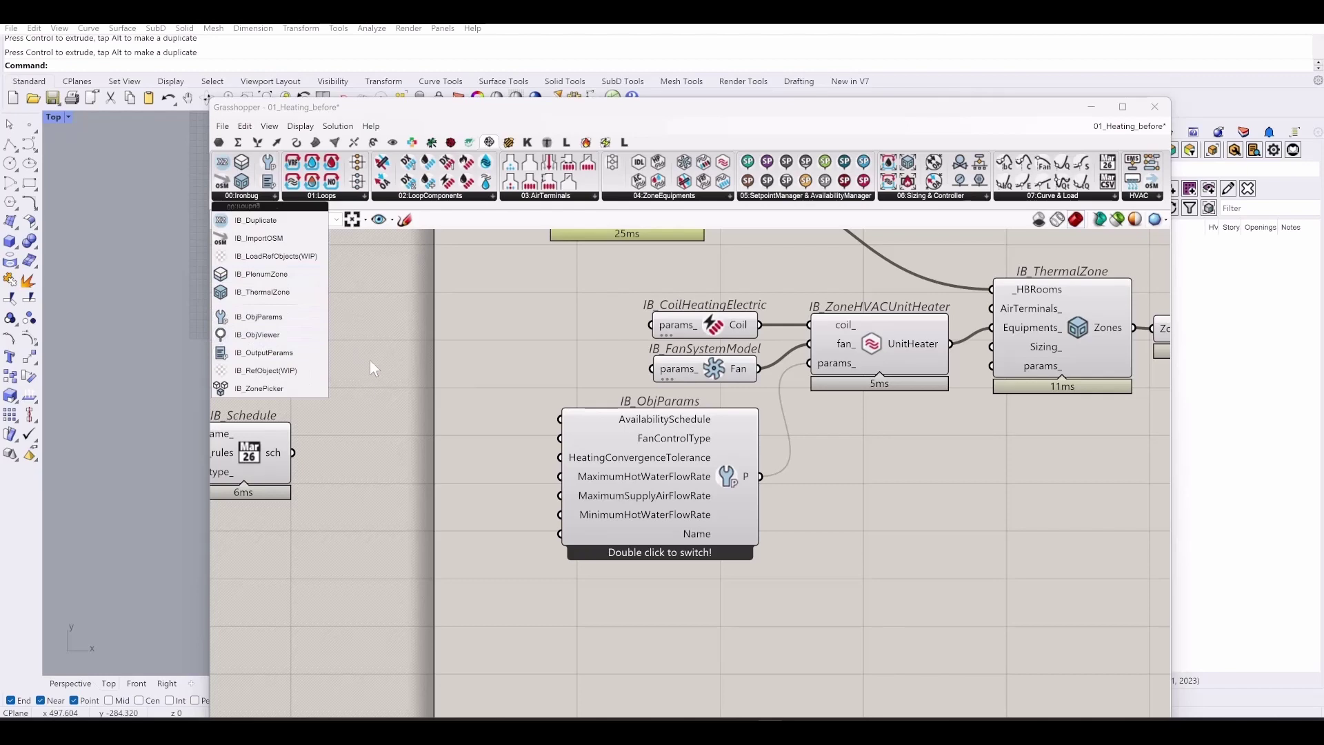
pyautogui.moveTo(286, 356); pyautogui.dragTo(535, 417)
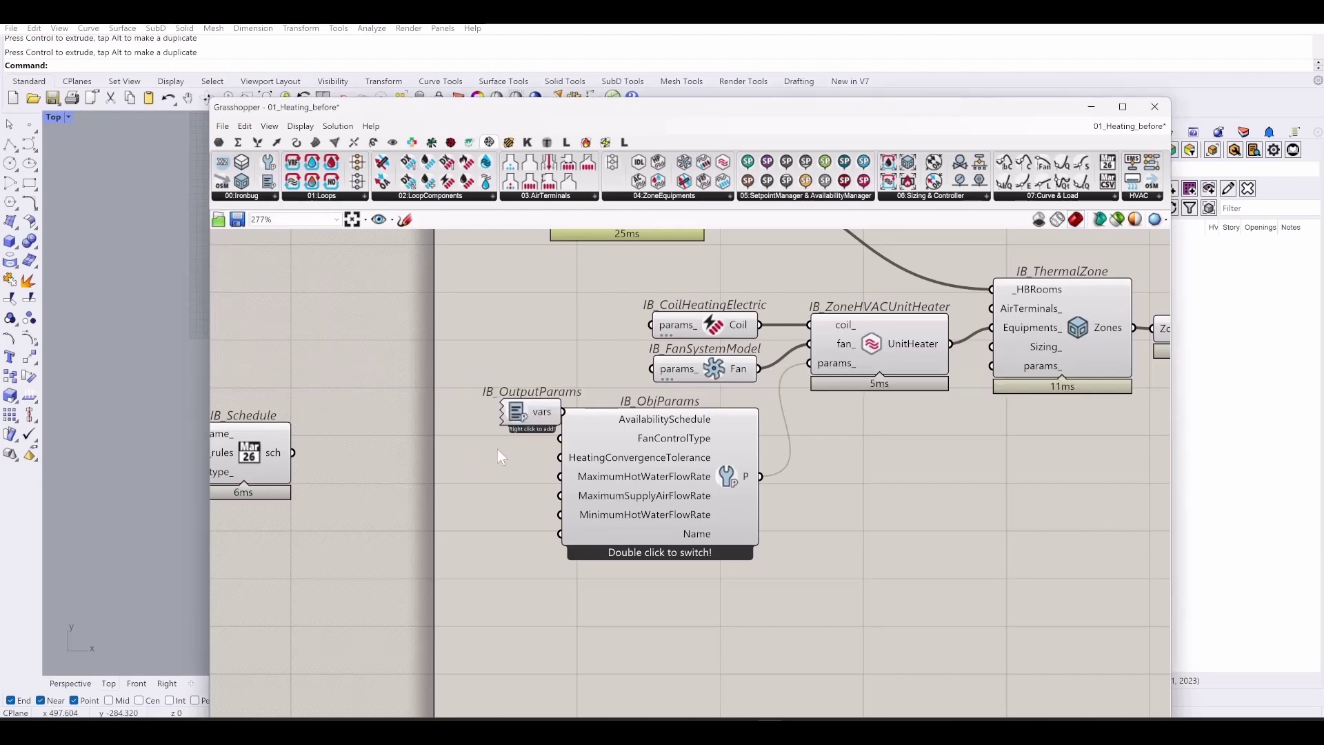
pyautogui.moveTo(498, 457); pyautogui.dragTo(477, 547, button='right')
pyautogui.moveTo(499, 504); pyautogui.dragTo(482, 435)
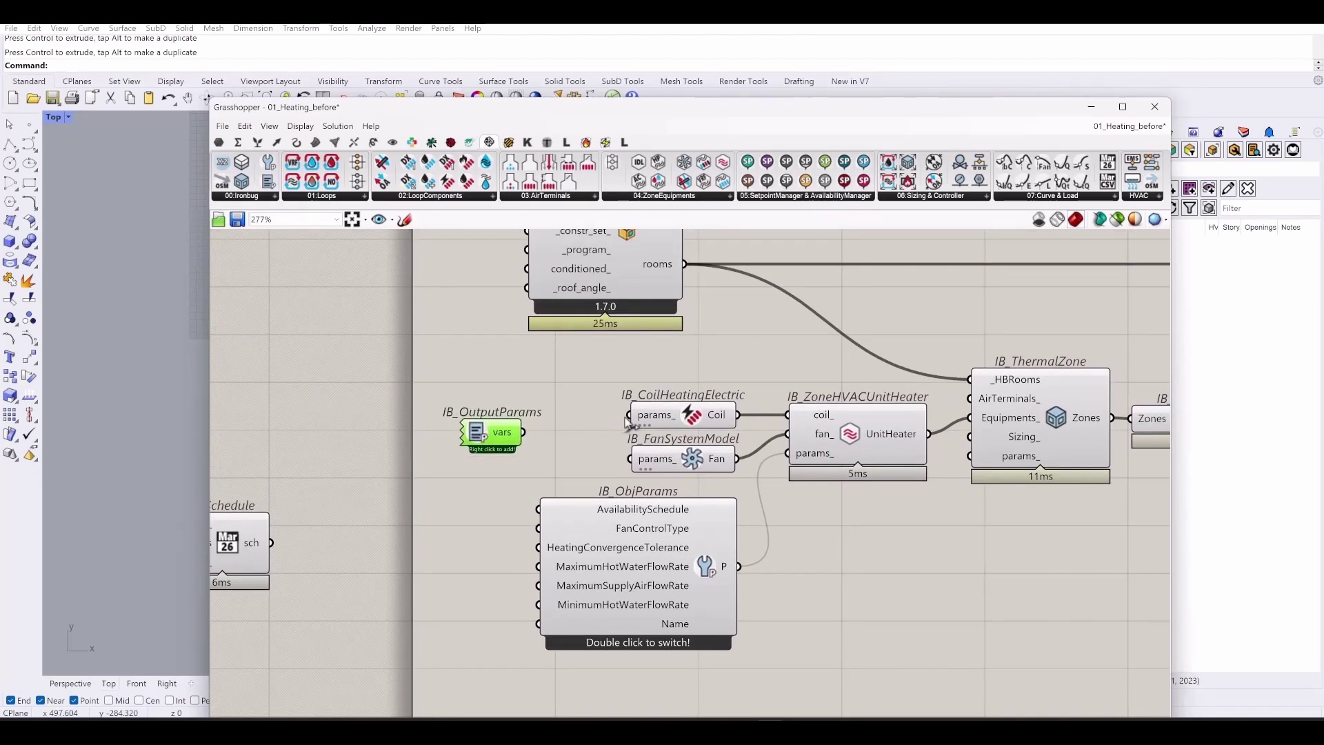
pyautogui.moveTo(629, 416); pyautogui.dragTo(483, 427)
# - Add the Heating Coil Electricity Energy output variable to the IB_OutputParams component and reposition the component beside the heating coil
pyautogui.rightClick(469, 413)
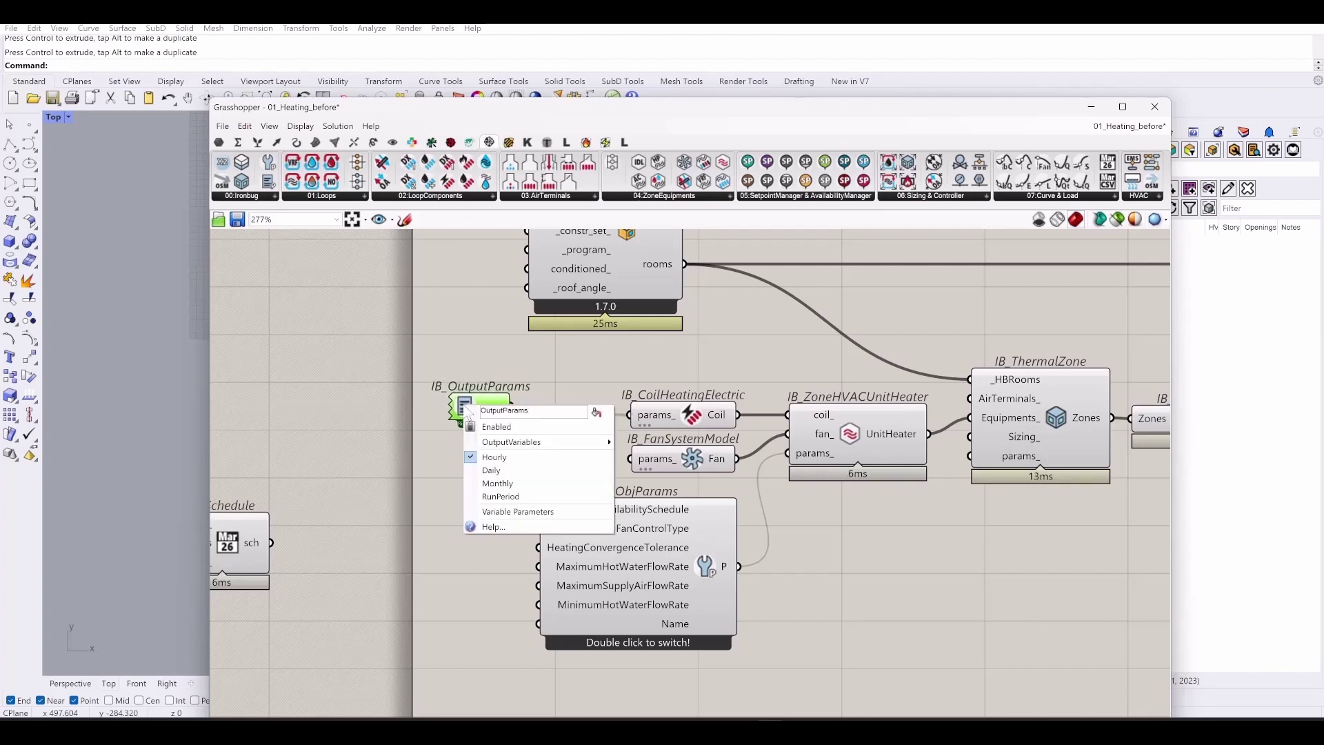
pyautogui.moveTo(524, 449)
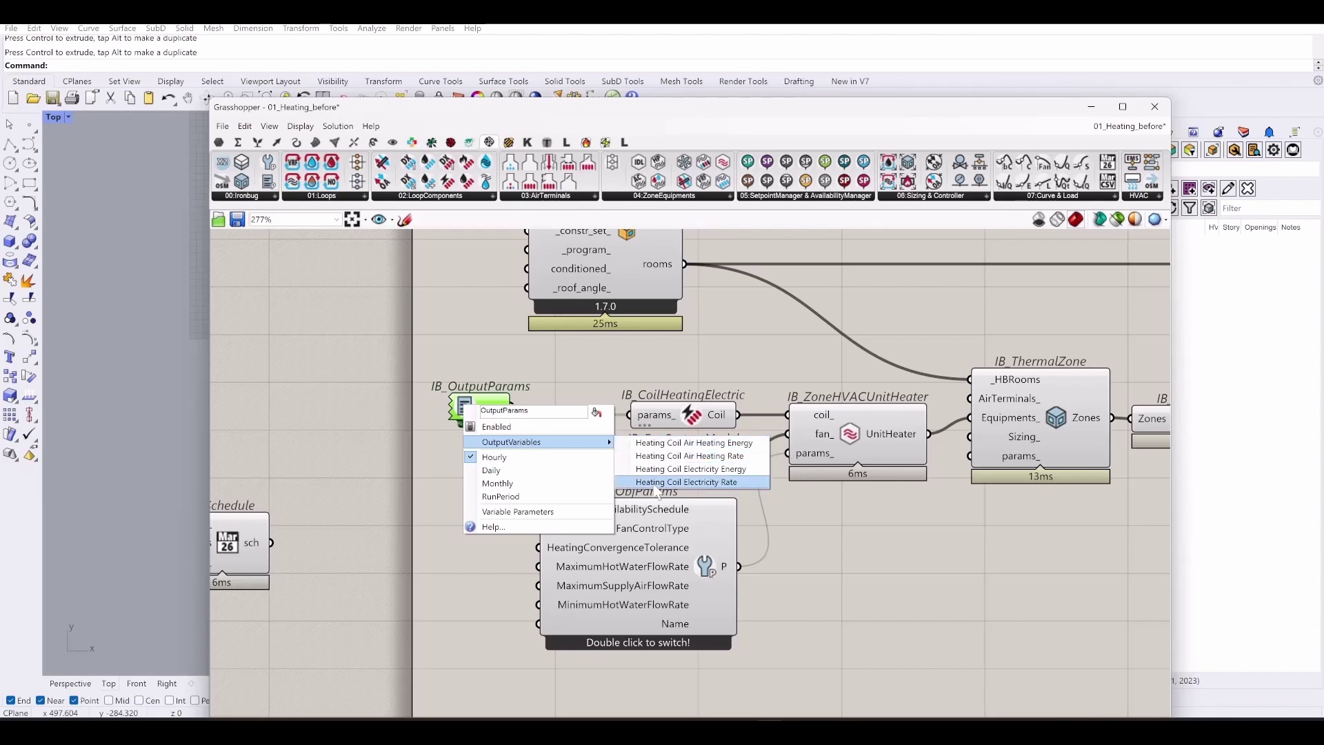
pyautogui.click(716, 470)
pyautogui.moveTo(300, 390); pyautogui.dragTo(415, 397, button='right')
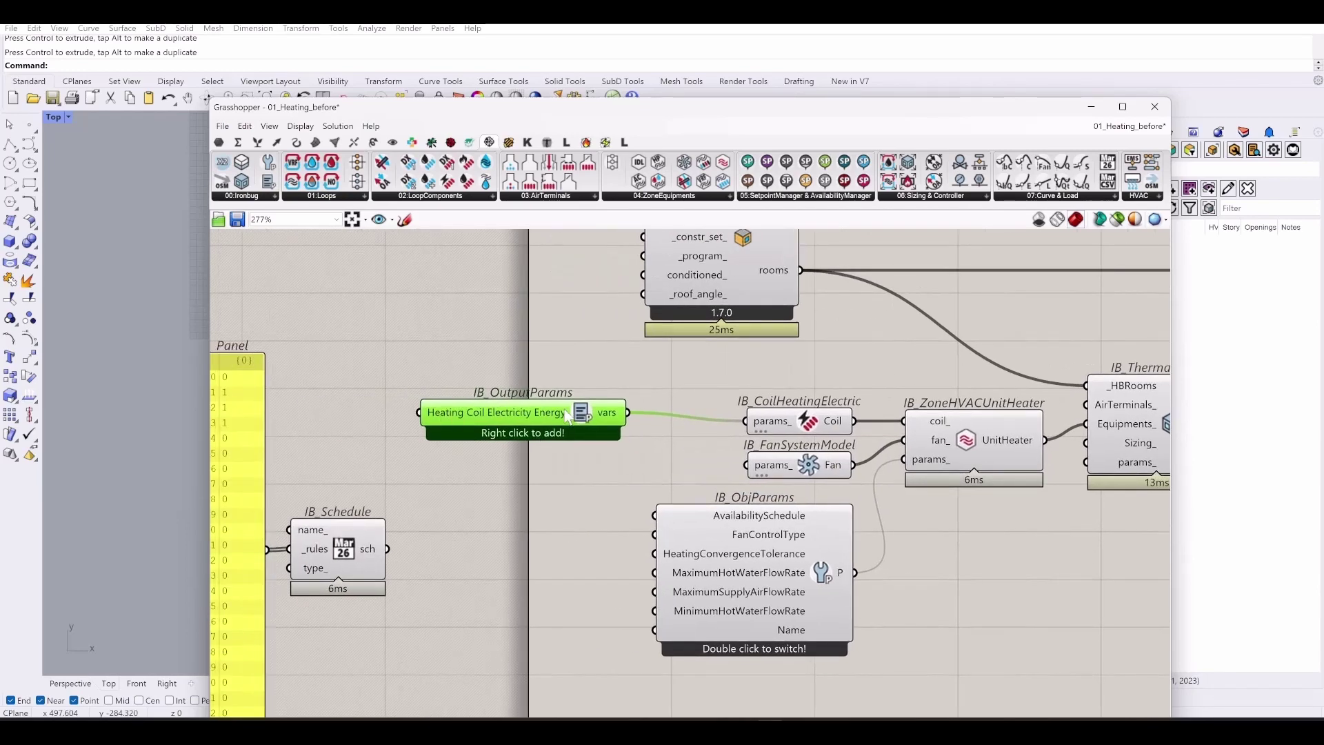
pyautogui.moveTo(563, 408); pyautogui.dragTo(604, 388)
# - Place a Boolean Toggle near the Heating Coil Electricity Energy input
pyautogui.click(388, 434)
pyautogui.doubleClick(389, 441)
pyautogui.write('tog')
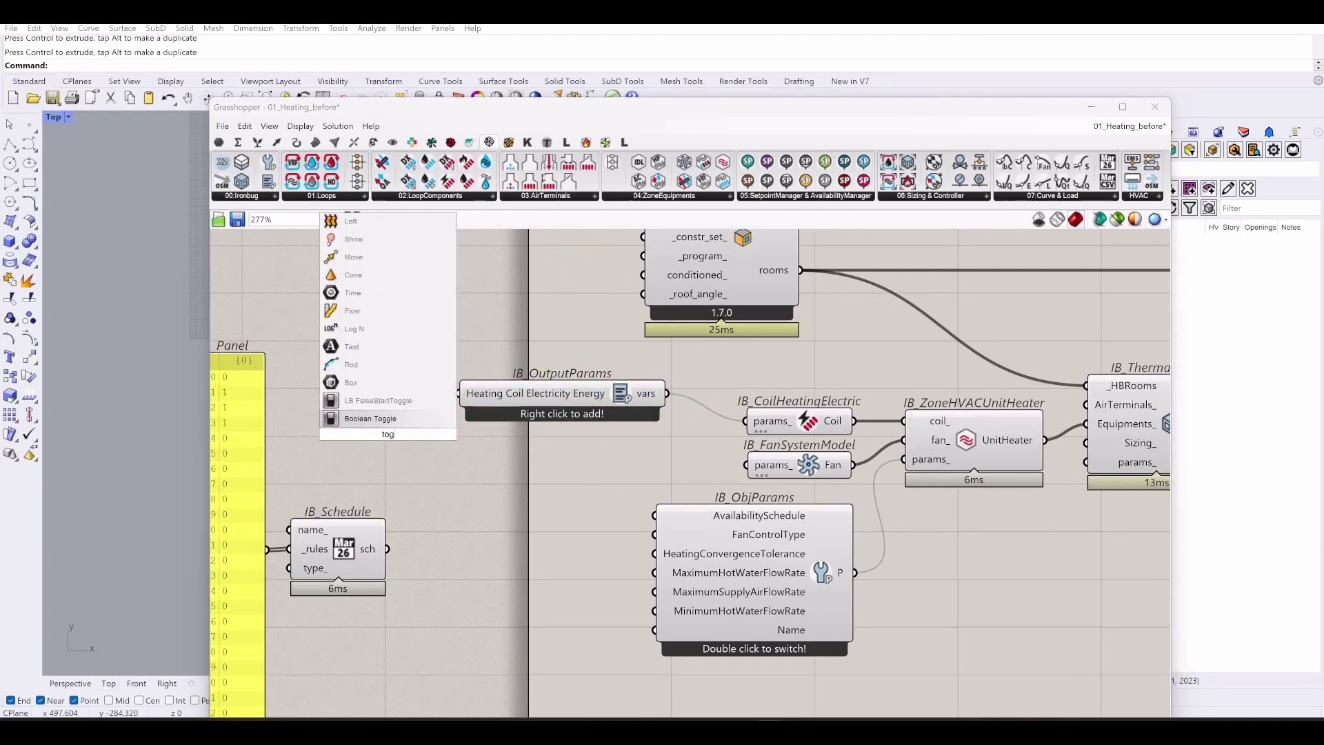
pyautogui.click(370, 310)
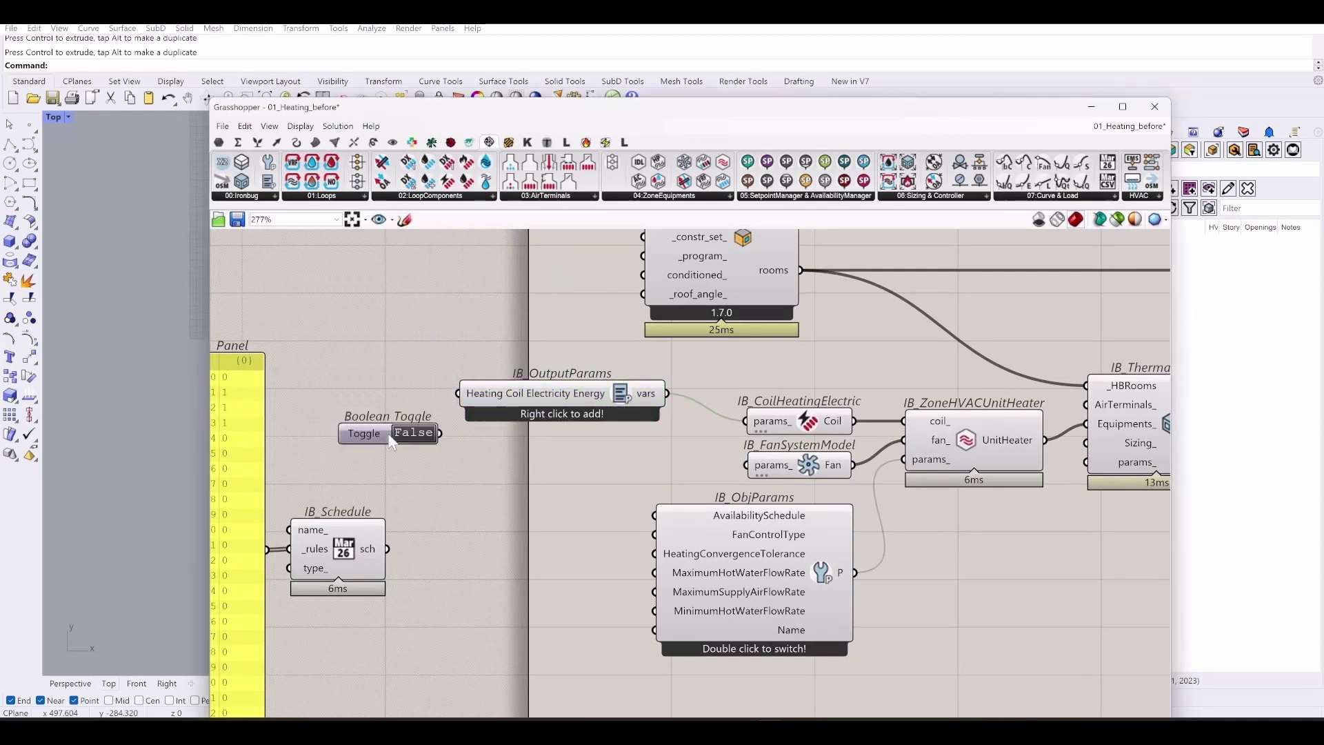
# - Add a panel and feed it the vars output of the heating coil's IB_OutputParams
pyautogui.doubleClick(613, 473)
pyautogui.write('//')
pyautogui.press('Return')
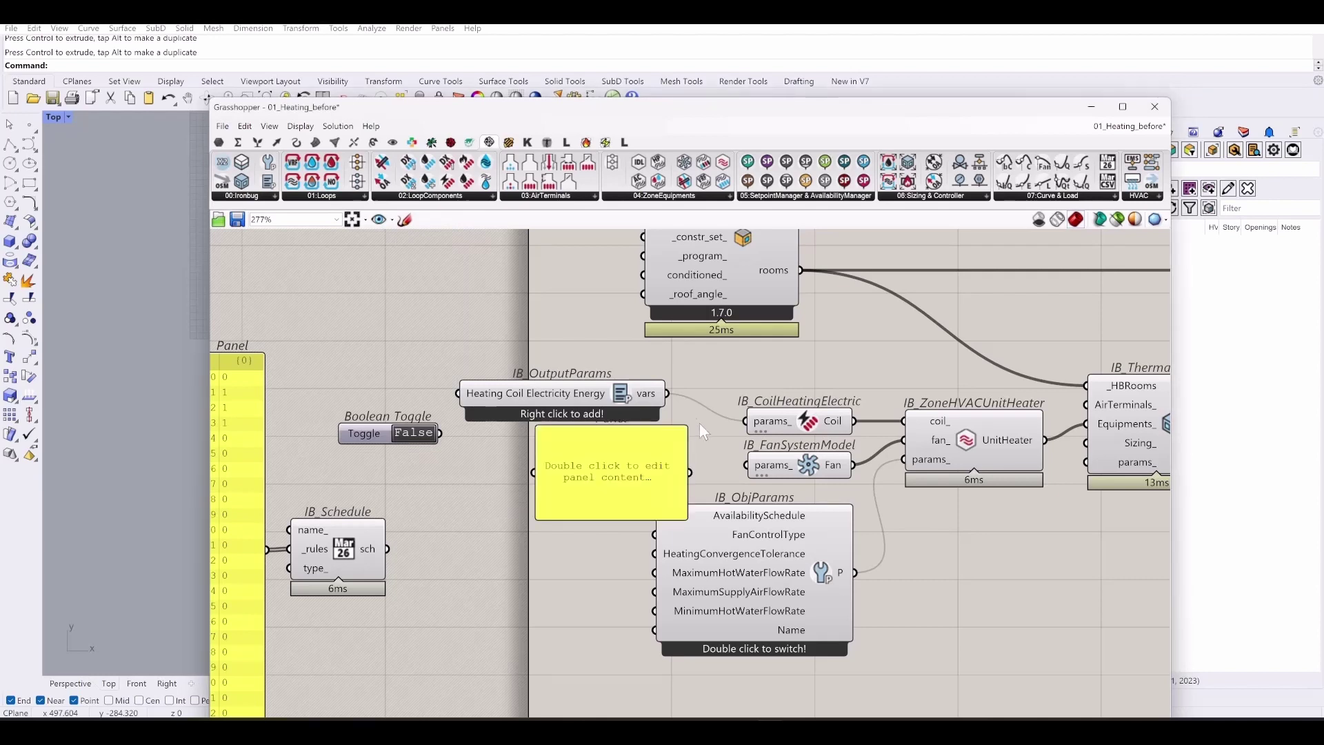
pyautogui.moveTo(664, 396); pyautogui.dragTo(618, 495)
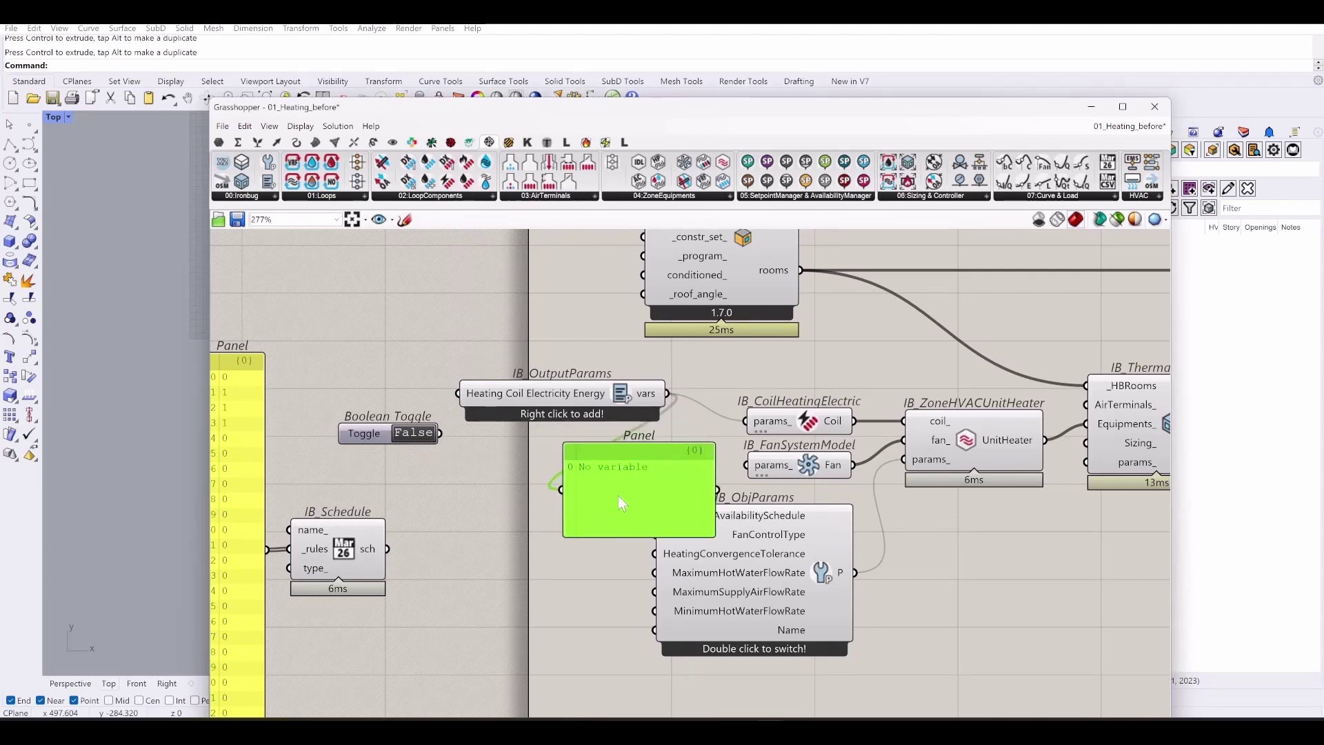
# - Wire the Boolean Toggle to the Heating Coil Electricity Energy input and set the toggle to True
pyautogui.moveTo(458, 393); pyautogui.dragTo(379, 411)
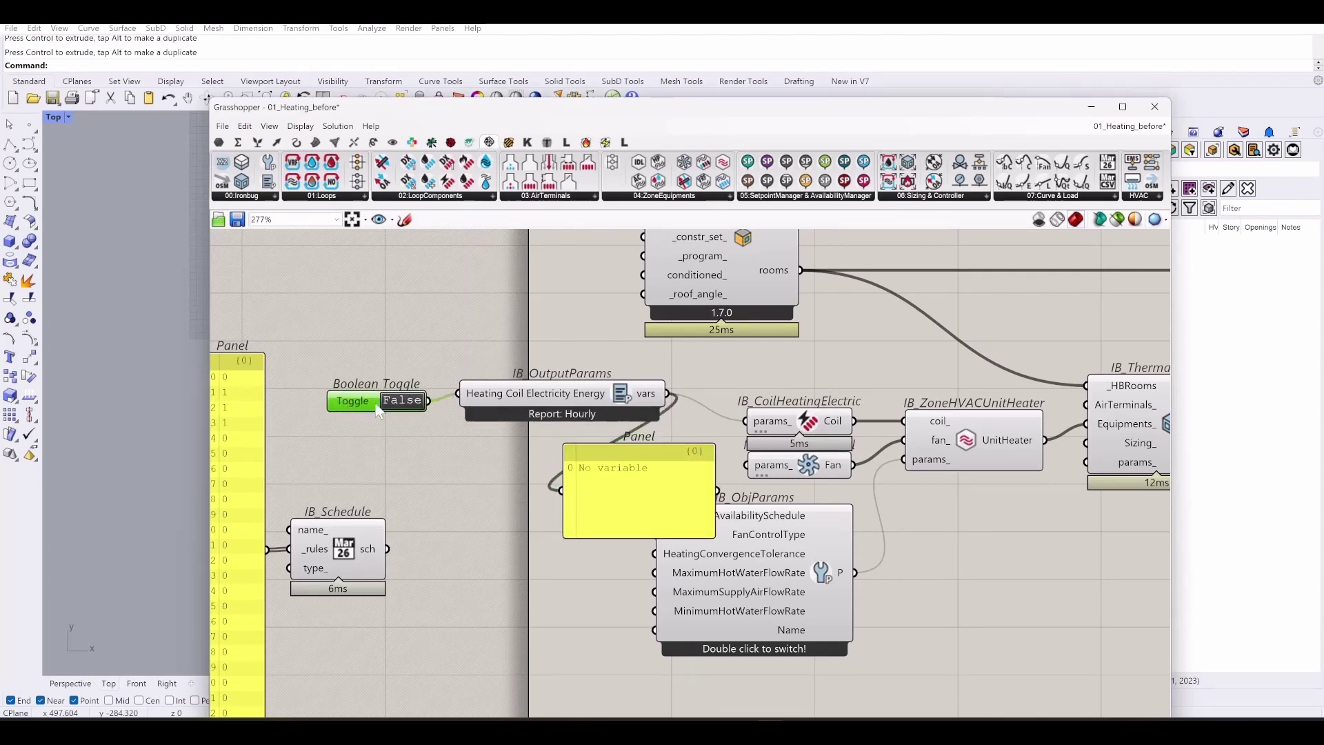
pyautogui.doubleClick(404, 405)
pyautogui.click(465, 500)
pyautogui.moveTo(490, 506); pyautogui.dragTo(440, 517, button='right')
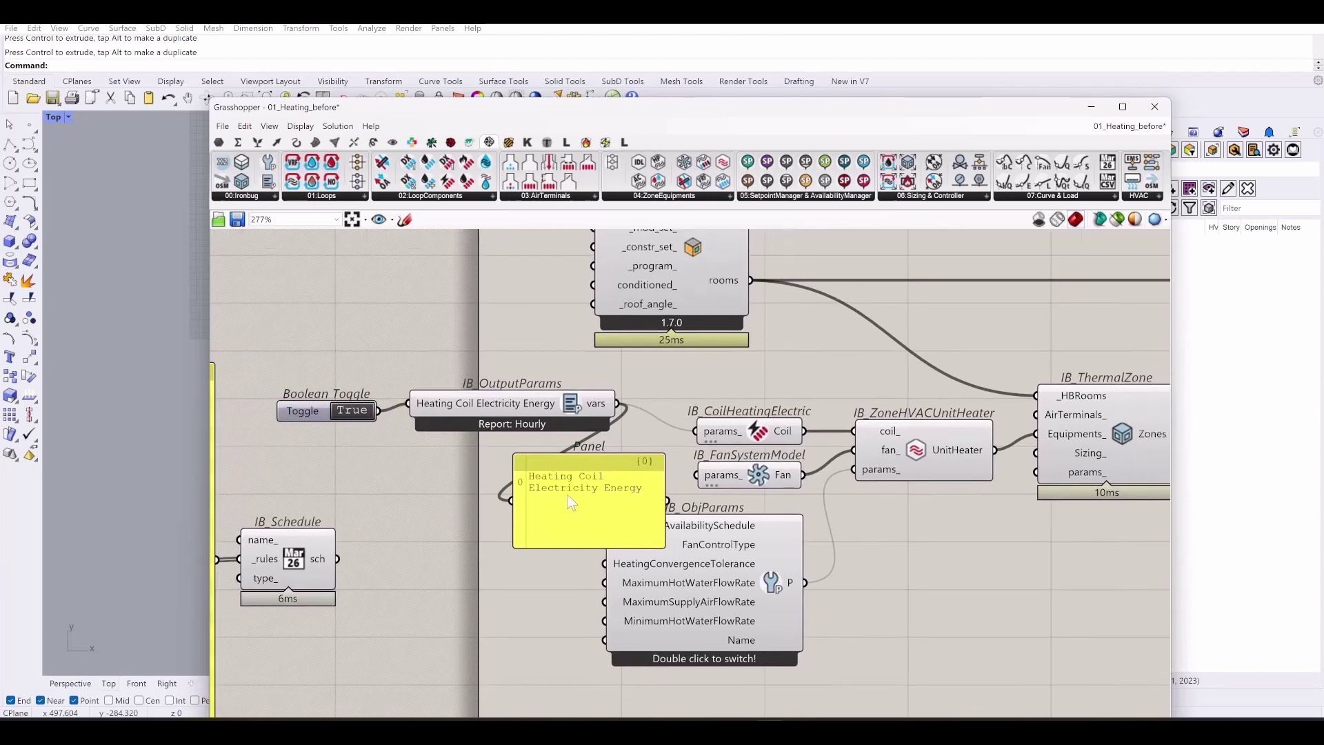
# - Reshape the panel into a wide, single-line strip and move it above the heating coil and unit heater
pyautogui.moveTo(566, 491); pyautogui.dragTo(534, 543)
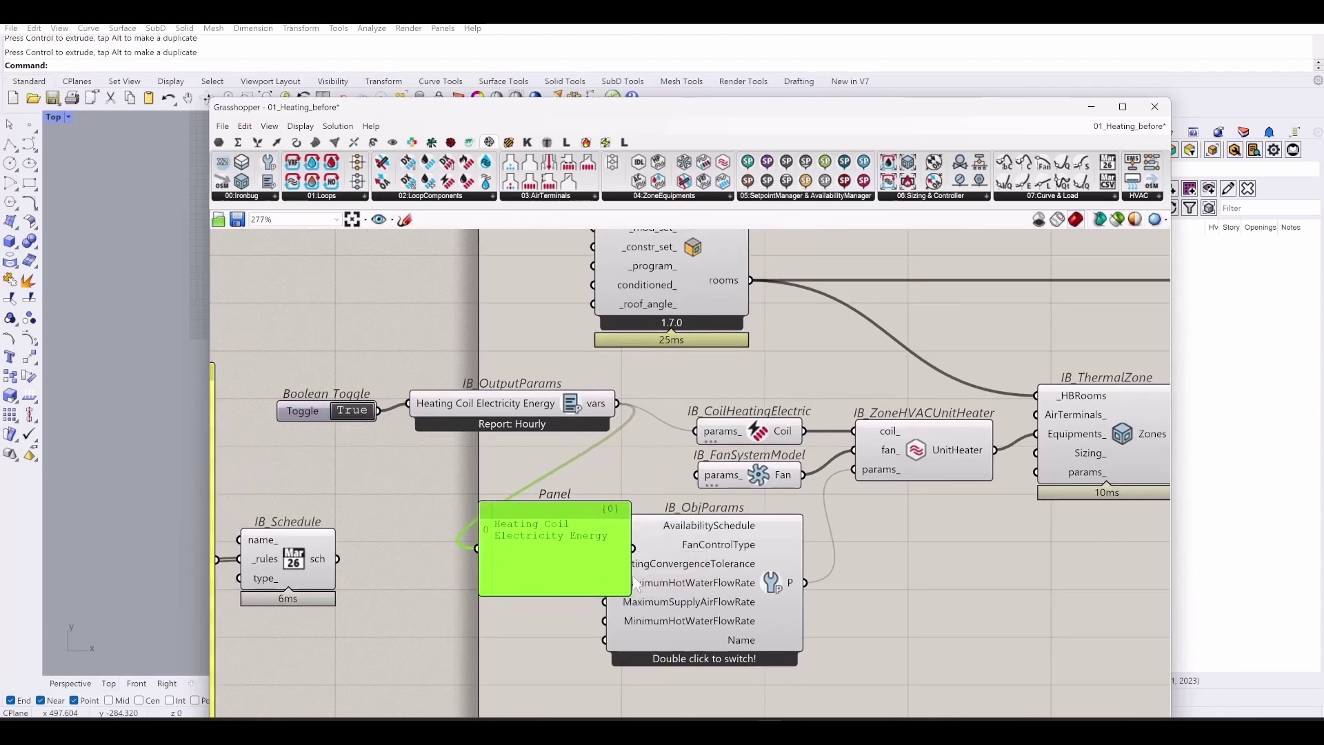
pyautogui.moveTo(628, 594); pyautogui.dragTo(768, 547)
pyautogui.moveTo(643, 537); pyautogui.dragTo(847, 376)
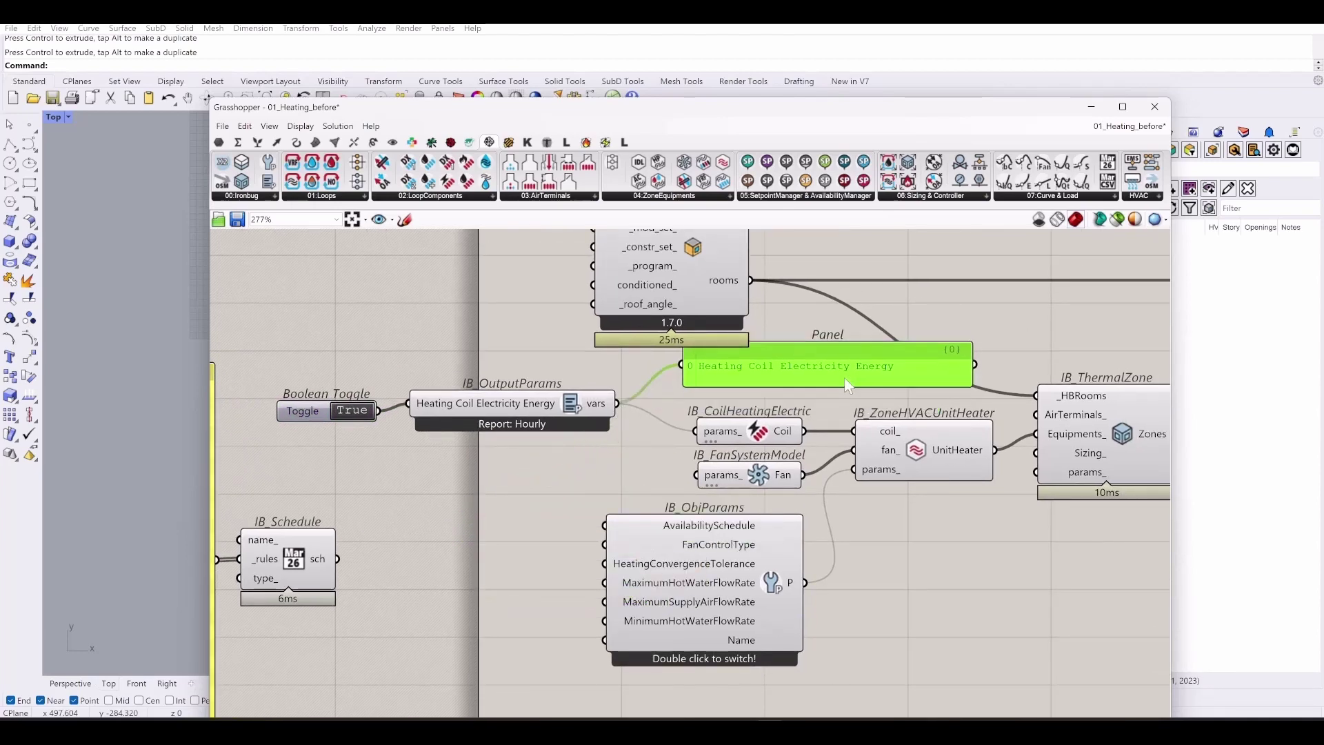
pyautogui.click(541, 481)
# - Place a second IB_OutputParams component and wire its vars output to the params input of IB_FanSystemModel
pyautogui.click(267, 181)
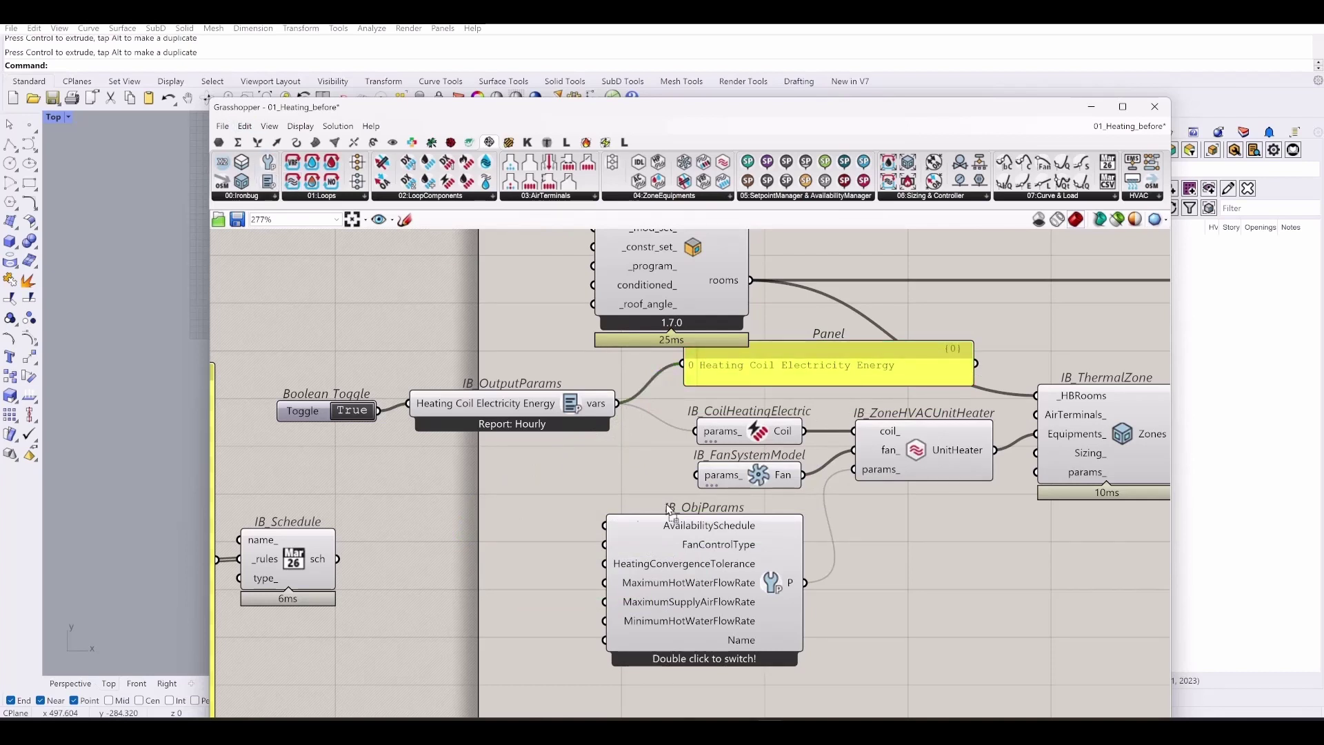
pyautogui.click(515, 499)
pyautogui.moveTo(547, 498); pyautogui.dragTo(695, 475)
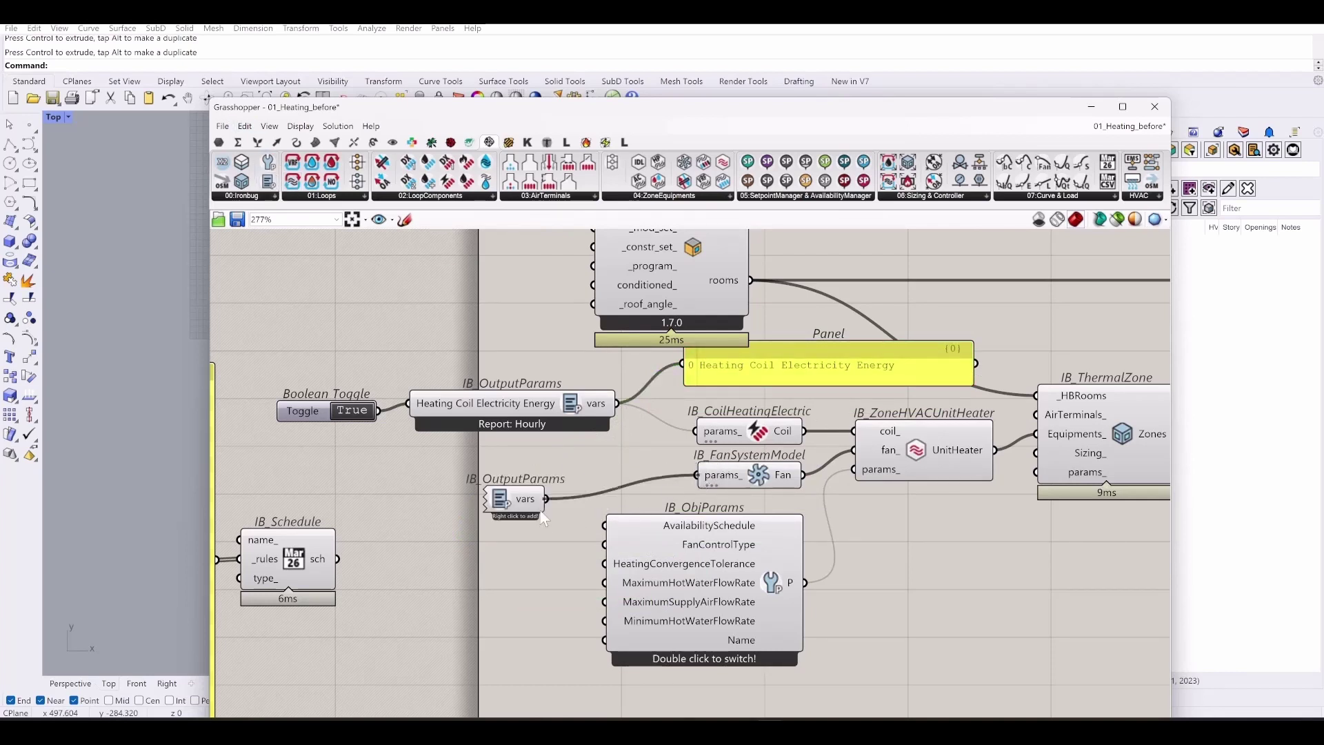
# - Add the Fan Electricity Energy output variable to the fan's IB_OutputParams and align the component with the fan
pyautogui.rightClick(504, 502)
pyautogui.moveTo(564, 537)
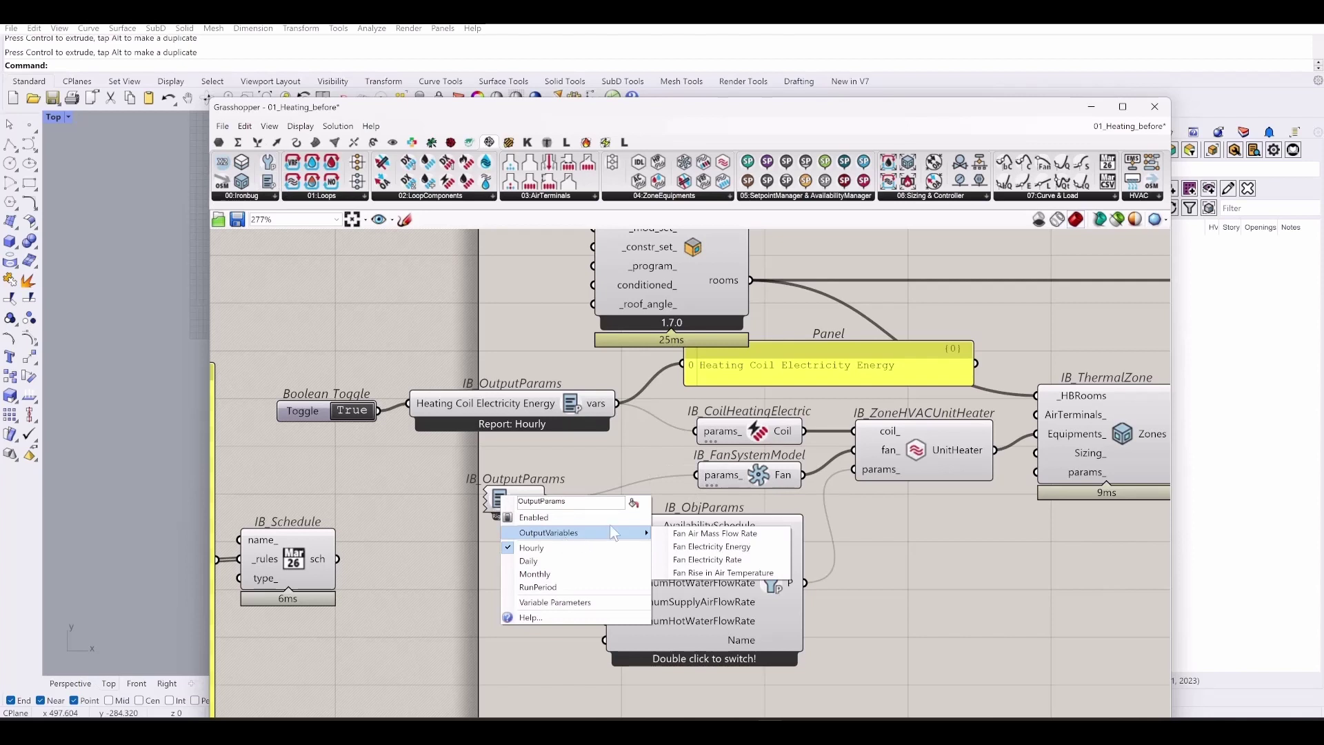
pyautogui.click(766, 552)
pyautogui.moveTo(527, 498); pyautogui.dragTo(583, 482)
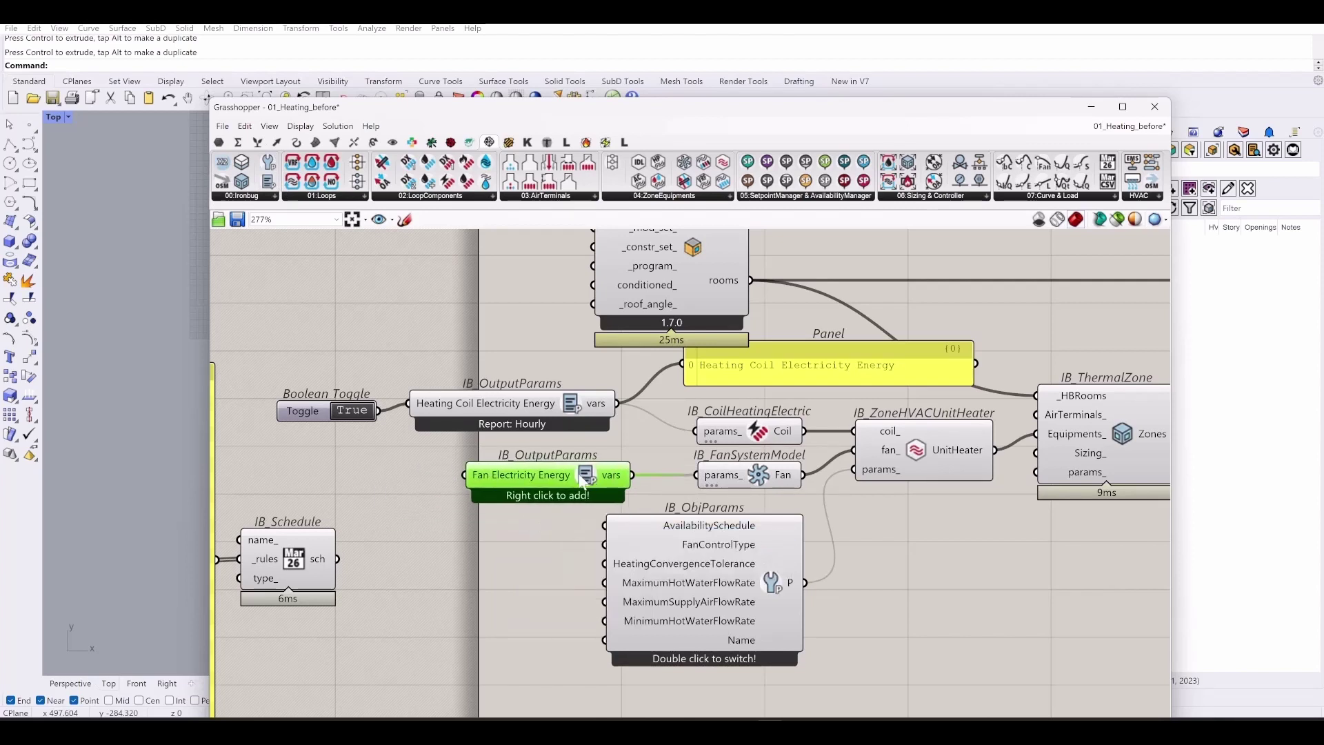
# - Wire the Boolean Toggle to the Fan Electricity Energy input and feed the fan's vars output into the panel instead
pyautogui.moveTo(379, 411); pyautogui.dragTo(464, 475)
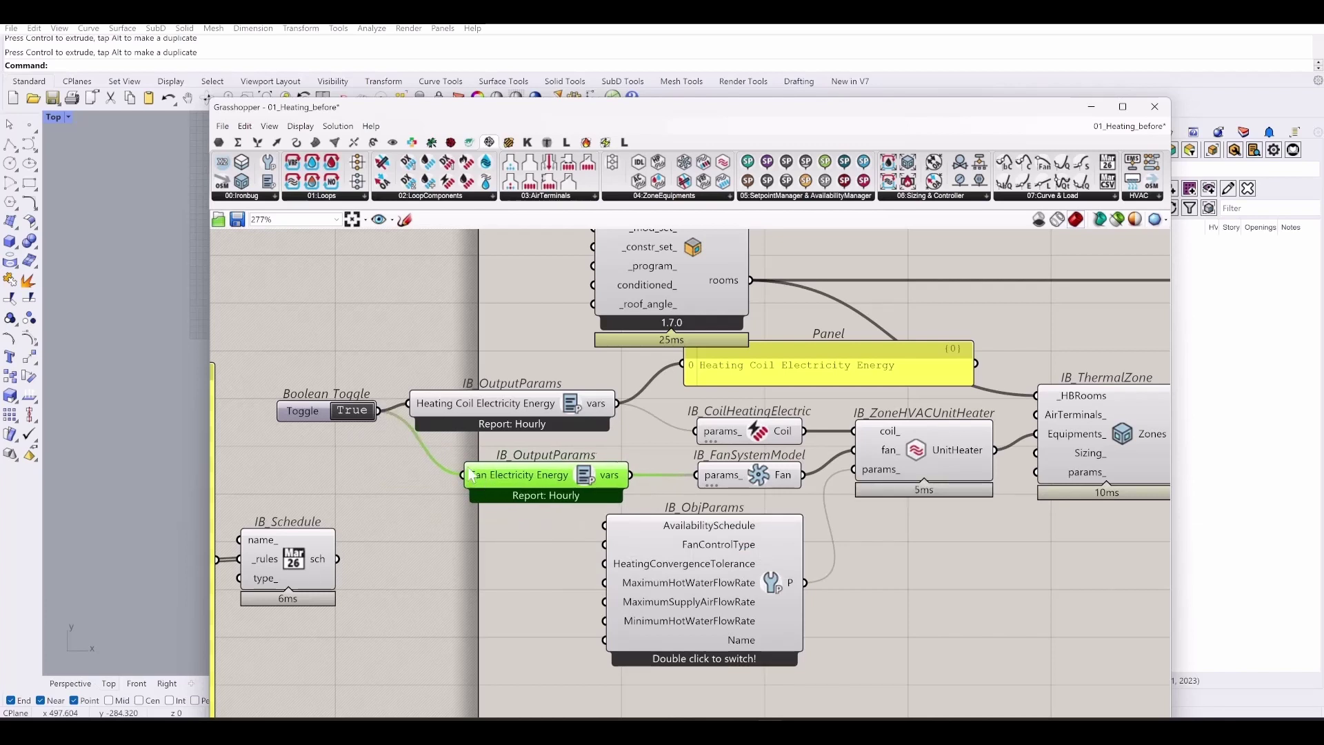
pyautogui.moveTo(583, 484); pyautogui.dragTo(538, 462)
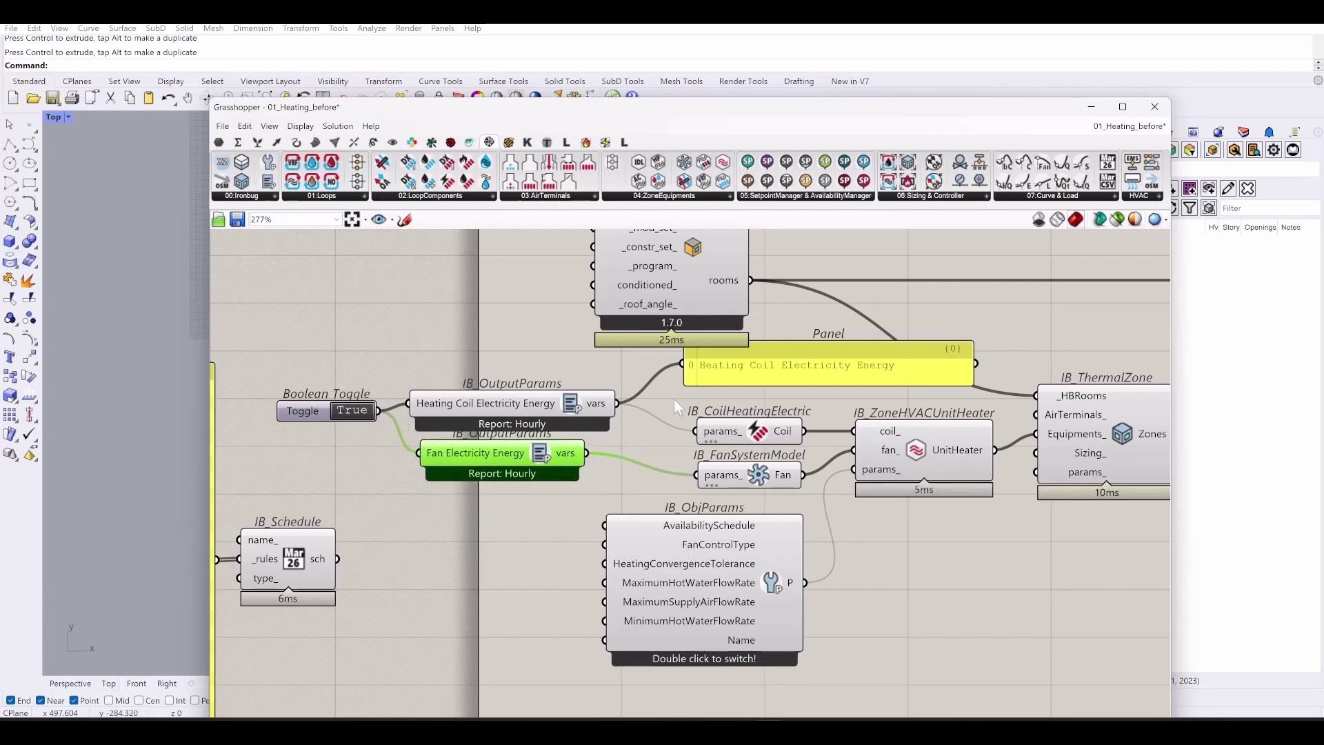
pyautogui.moveTo(683, 364); pyautogui.dragTo(527, 466)
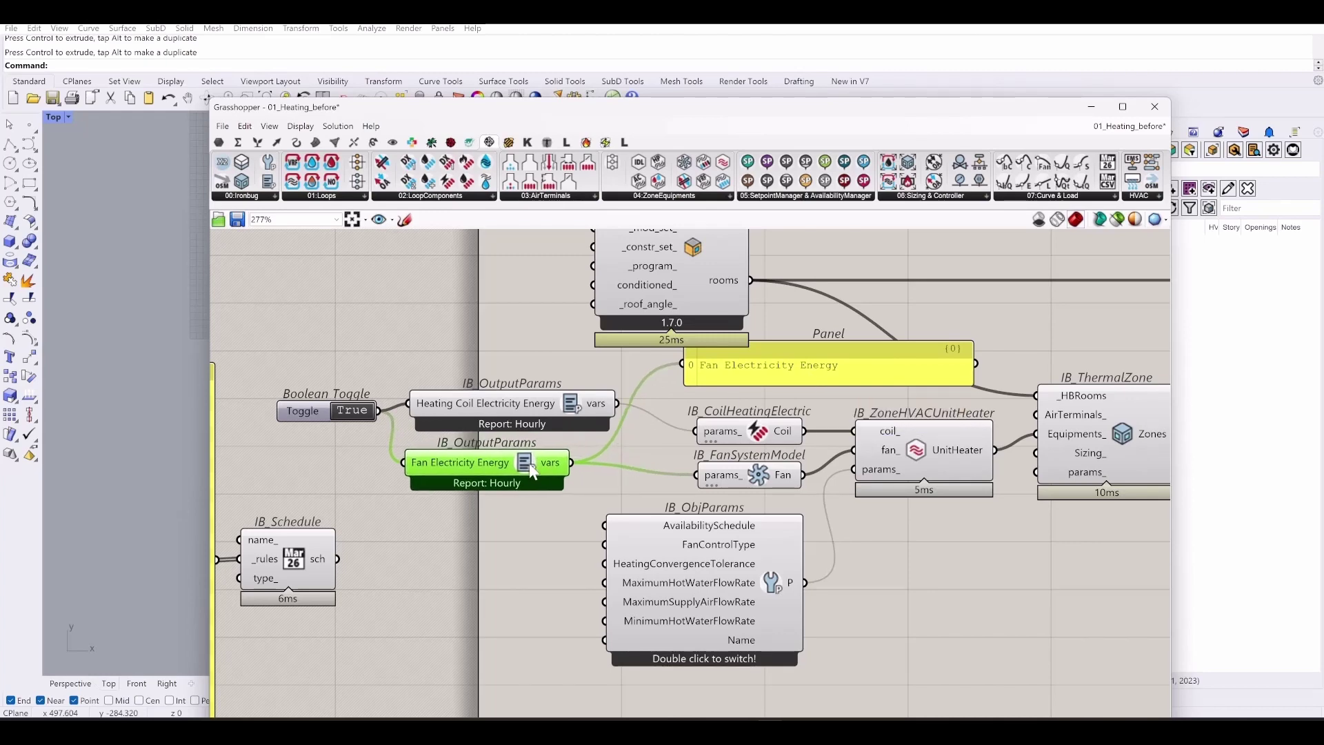
pyautogui.click(648, 445)
pyautogui.click(762, 380)
pyautogui.moveTo(789, 455); pyautogui.dragTo(638, 449, button='right')
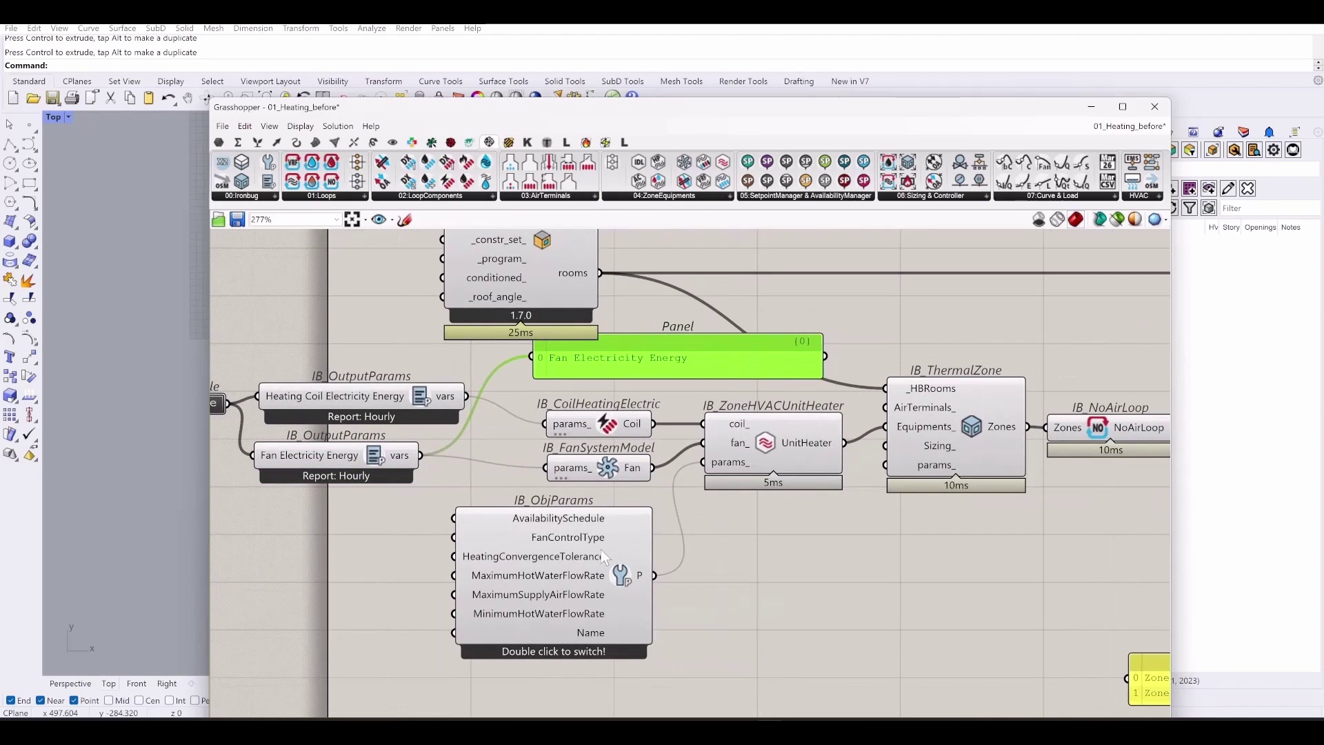
# - Delete the IB_ObjParams component and move the panel into the space below the fan and unit heater
pyautogui.click(608, 557)
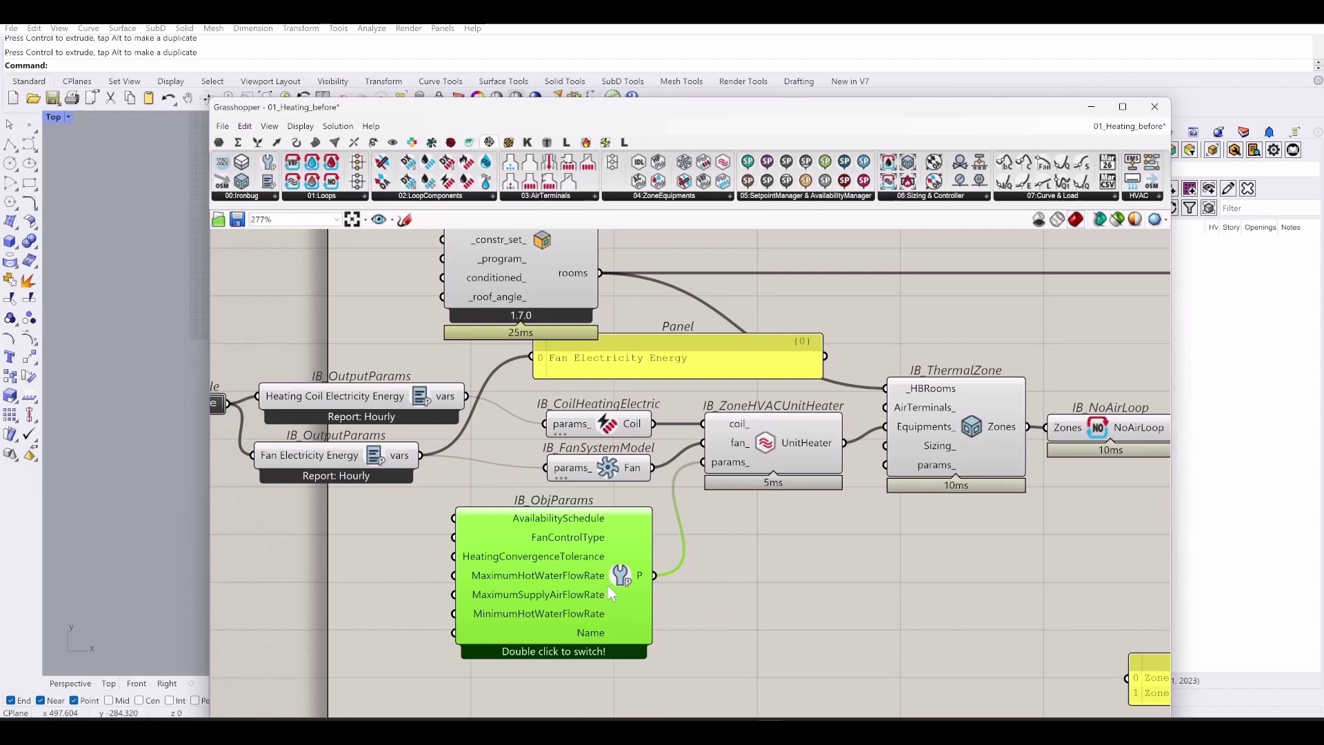
pyautogui.press('Delete')
pyautogui.moveTo(633, 386); pyautogui.dragTo(626, 571)
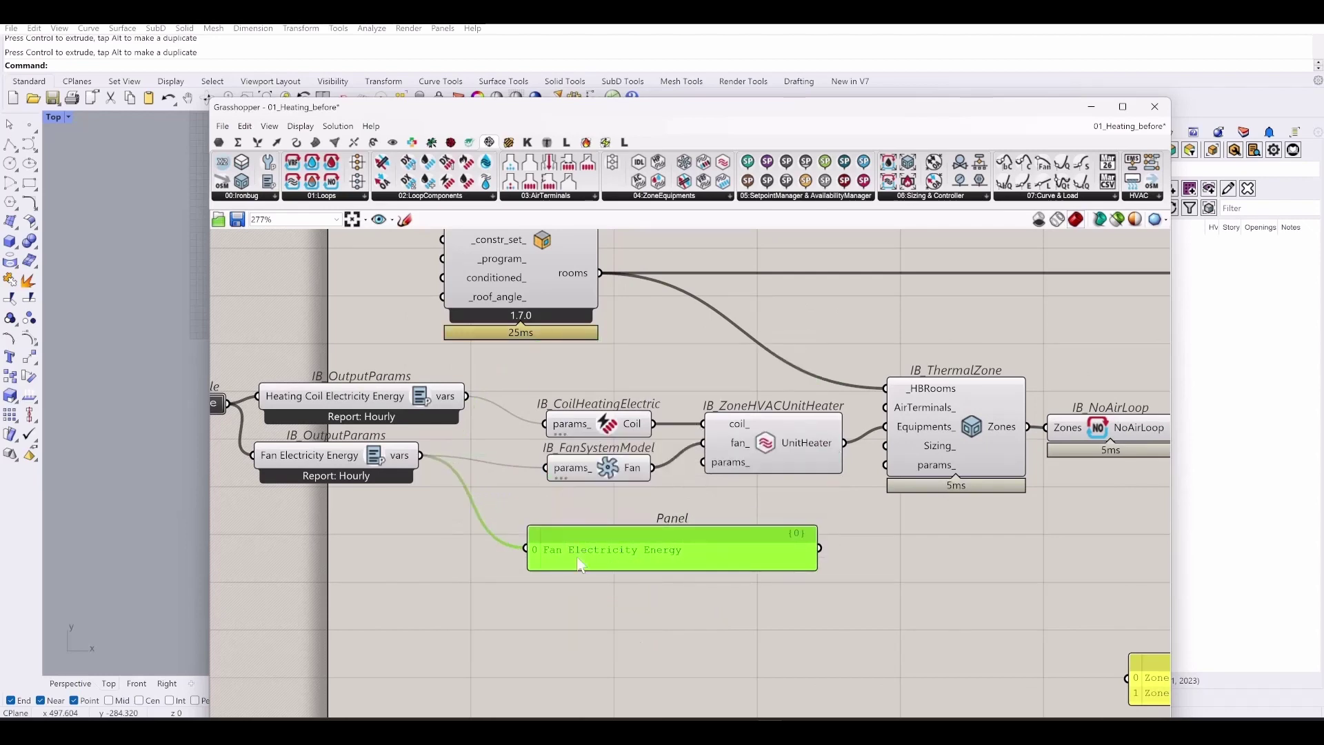
# - Wire the heating coil's vars output into the panel alongside the fan's, and enlarge the panel to fit both entries
pyautogui.moveTo(580, 566); pyautogui.dragTo(589, 487, button='right')
pyautogui.rightClick(586, 483)
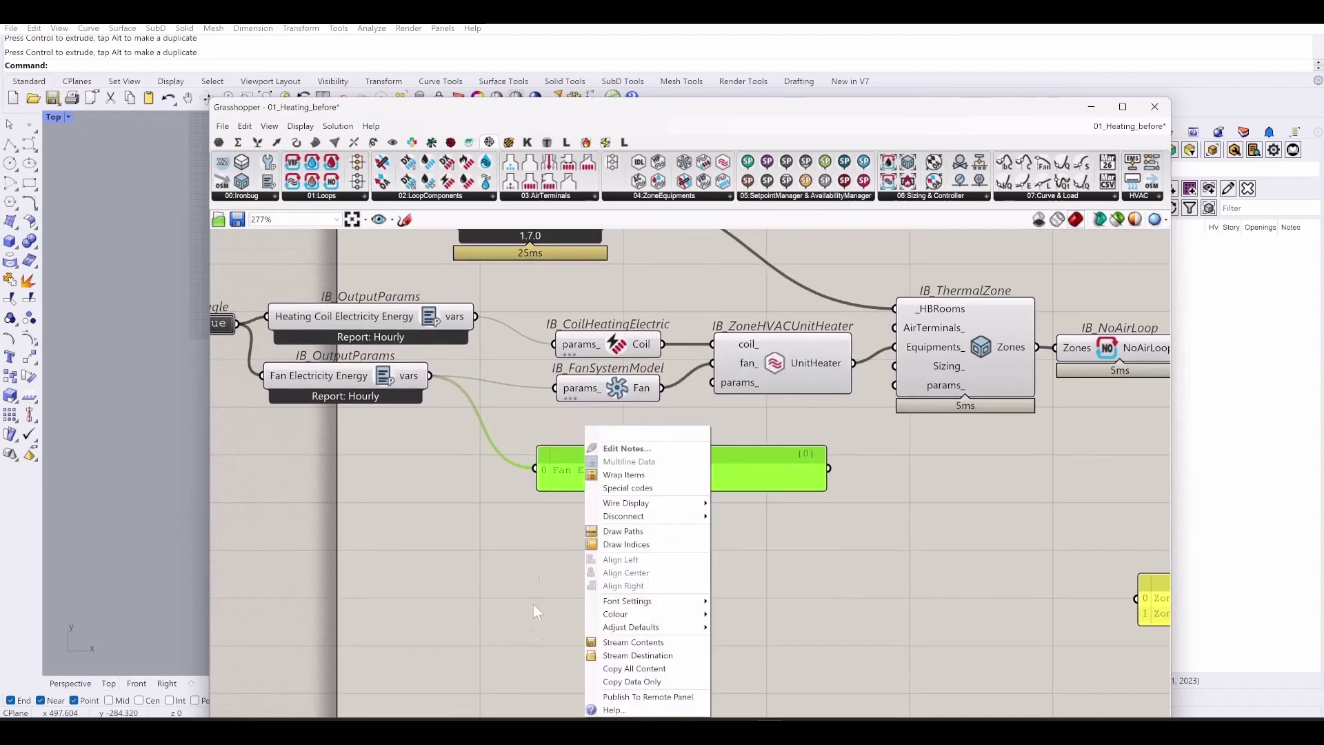
pyautogui.click(652, 683)
pyautogui.click(482, 597)
pyautogui.moveTo(476, 316); pyautogui.dragTo(536, 469)
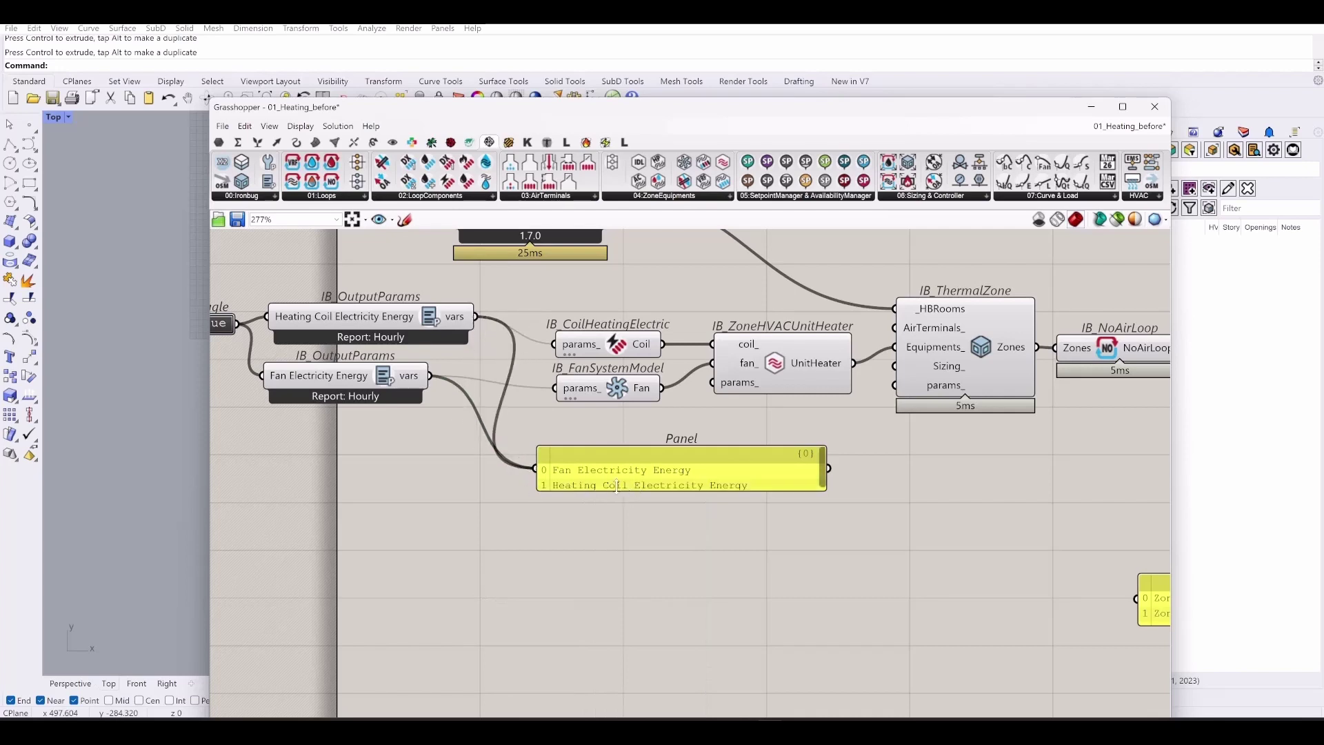
pyautogui.moveTo(617, 490); pyautogui.dragTo(665, 492)
pyautogui.moveTo(862, 526); pyautogui.dragTo(762, 526, button='right')
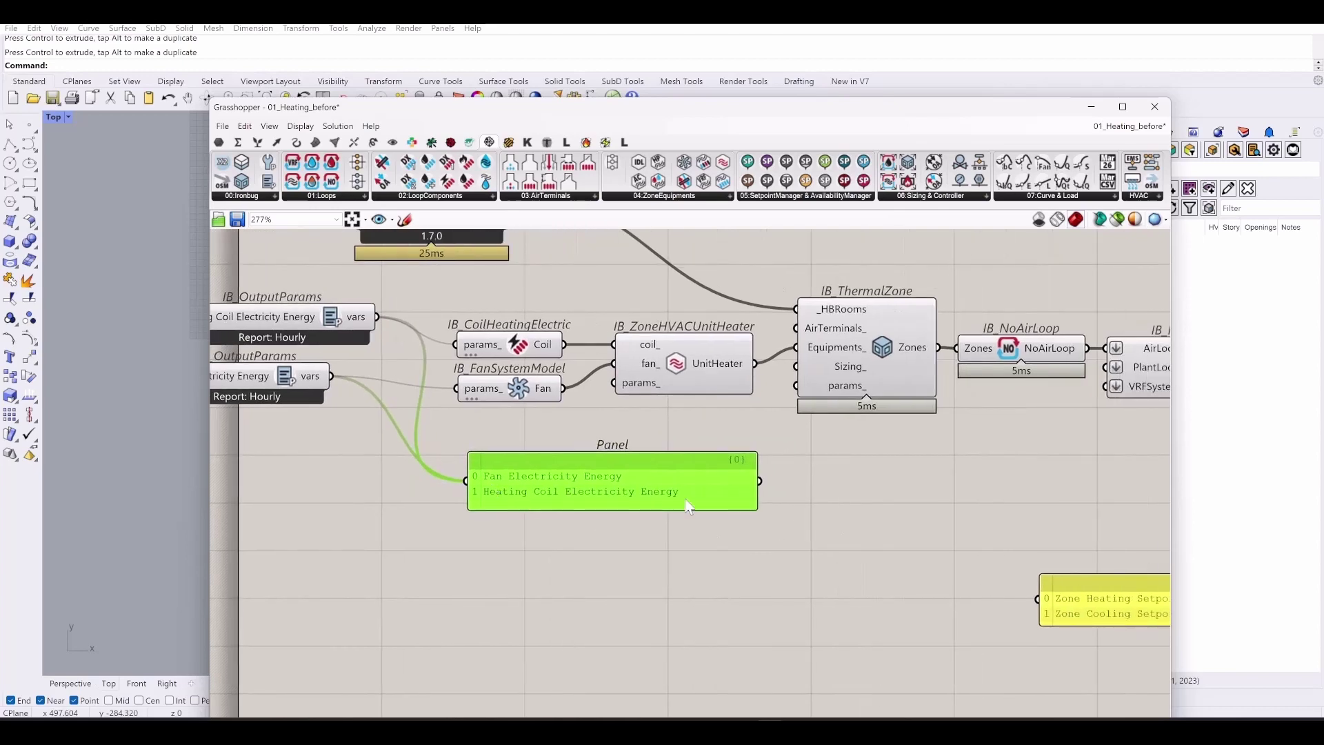
# - Examine the definition from the output parameters through the HVAC system to the simulation and result components
pyautogui.scroll(-5, 537, 496)
pyautogui.moveTo(1013, 608); pyautogui.dragTo(768, 608, button='right')
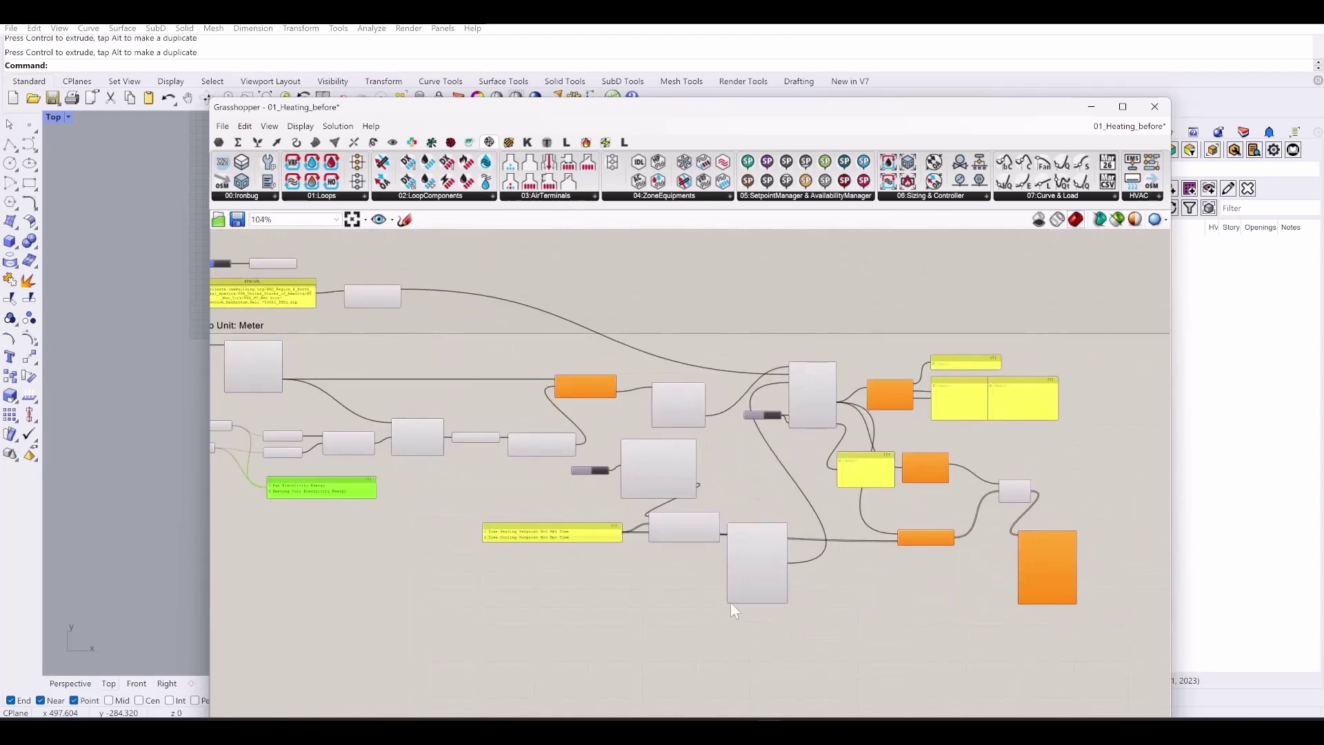
pyautogui.scroll(4, 517, 564)
pyautogui.scroll(-7, 686, 540)
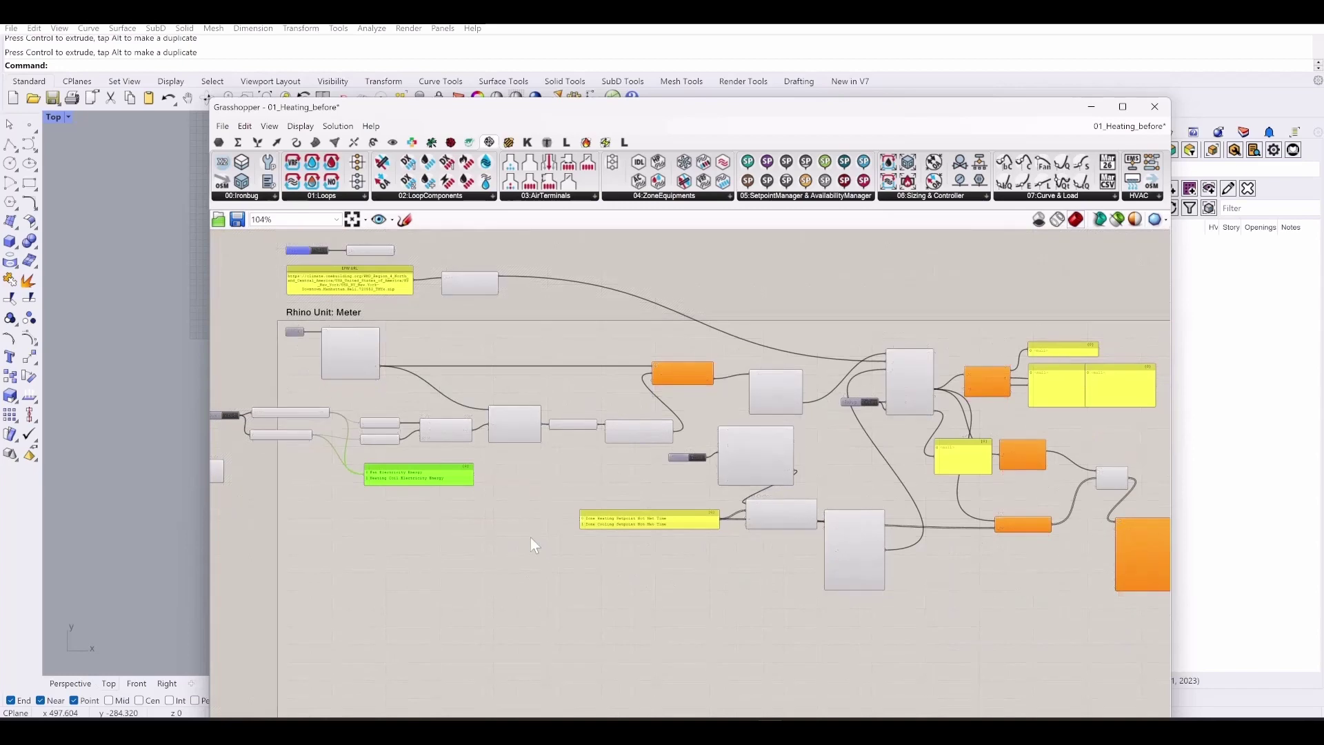
pyautogui.scroll(4, 868, 417)
pyautogui.scroll(-4, 862, 466)
pyautogui.scroll(7, 299, 437)
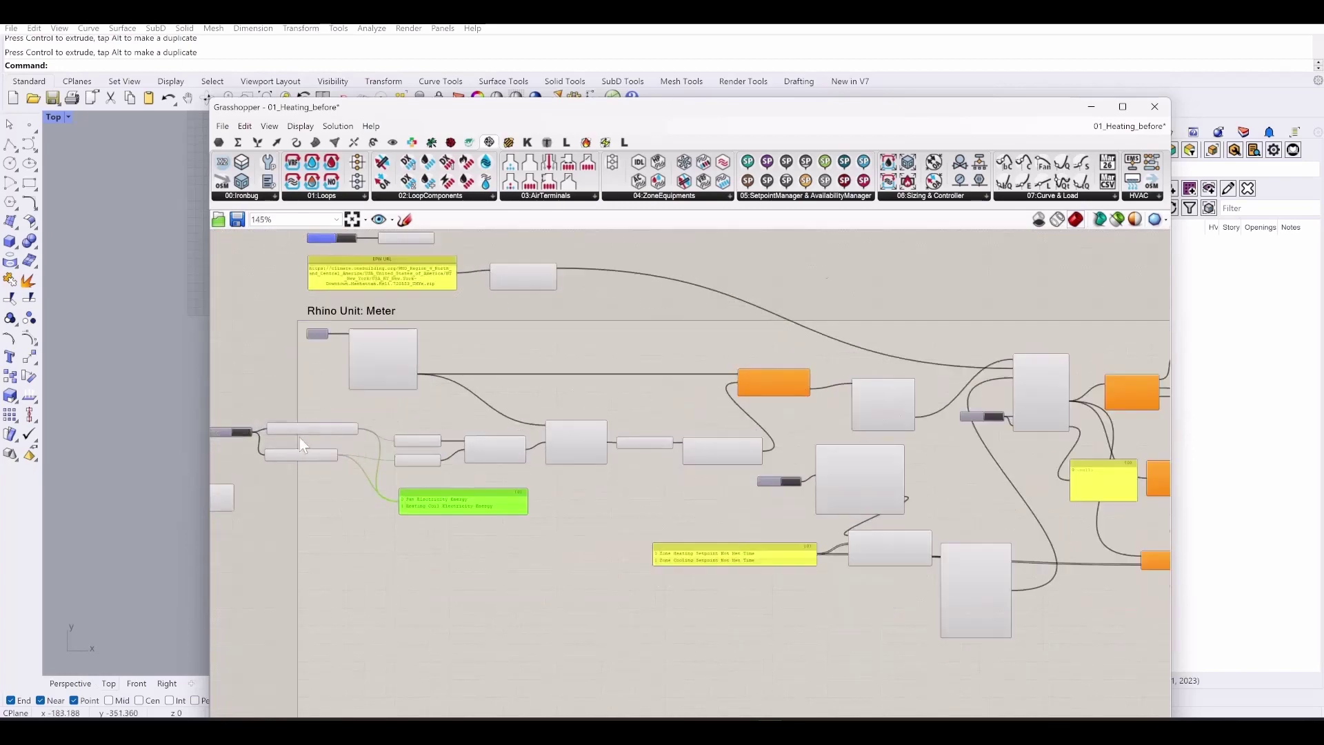
pyautogui.moveTo(331, 453); pyautogui.dragTo(571, 489, button='right')
pyautogui.moveTo(897, 537); pyautogui.dragTo(578, 503, button='right')
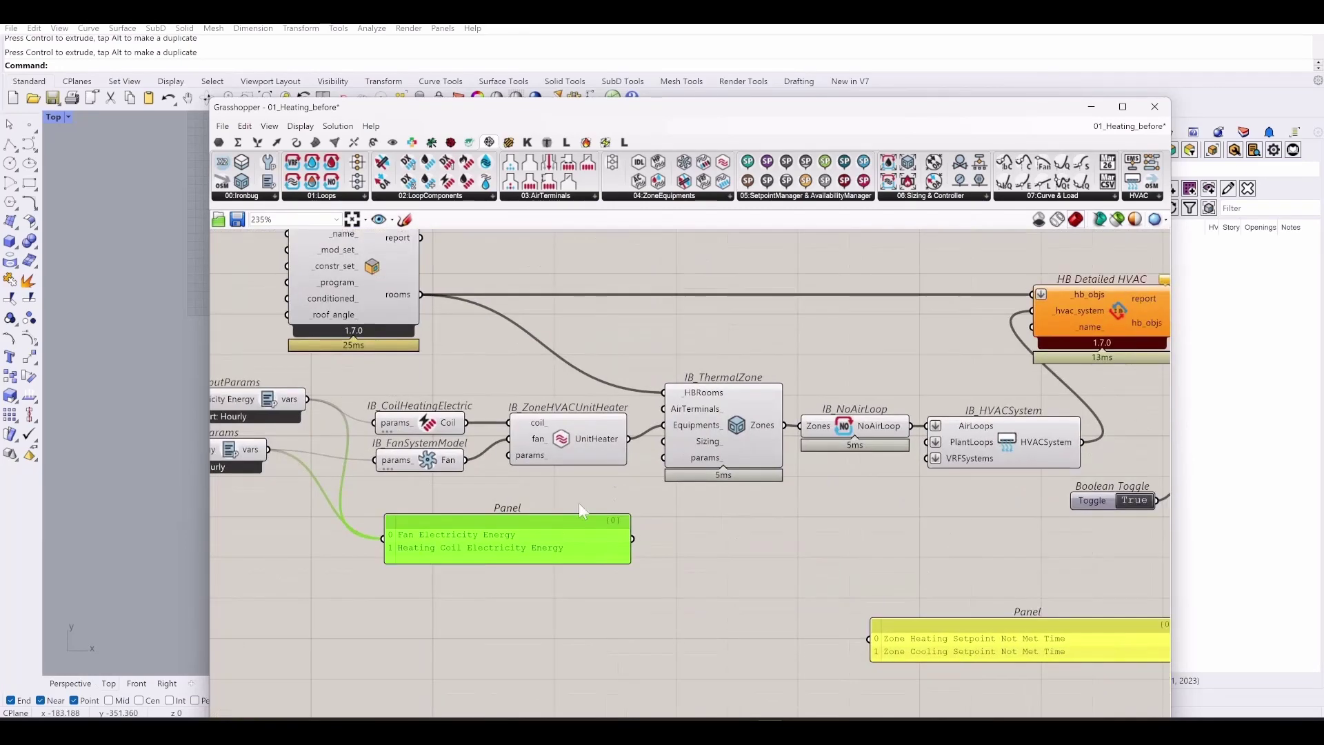
# - Move the panel listing the heating and cooling setpoint not met outputs down and away from the HB Custom Simulation Output component
pyautogui.scroll(-5, 578, 502)
pyautogui.rightClick(861, 476)
pyautogui.click(1033, 454)
pyautogui.moveTo(1128, 436); pyautogui.dragTo(936, 437, button='right')
pyautogui.scroll(5, 936, 437)
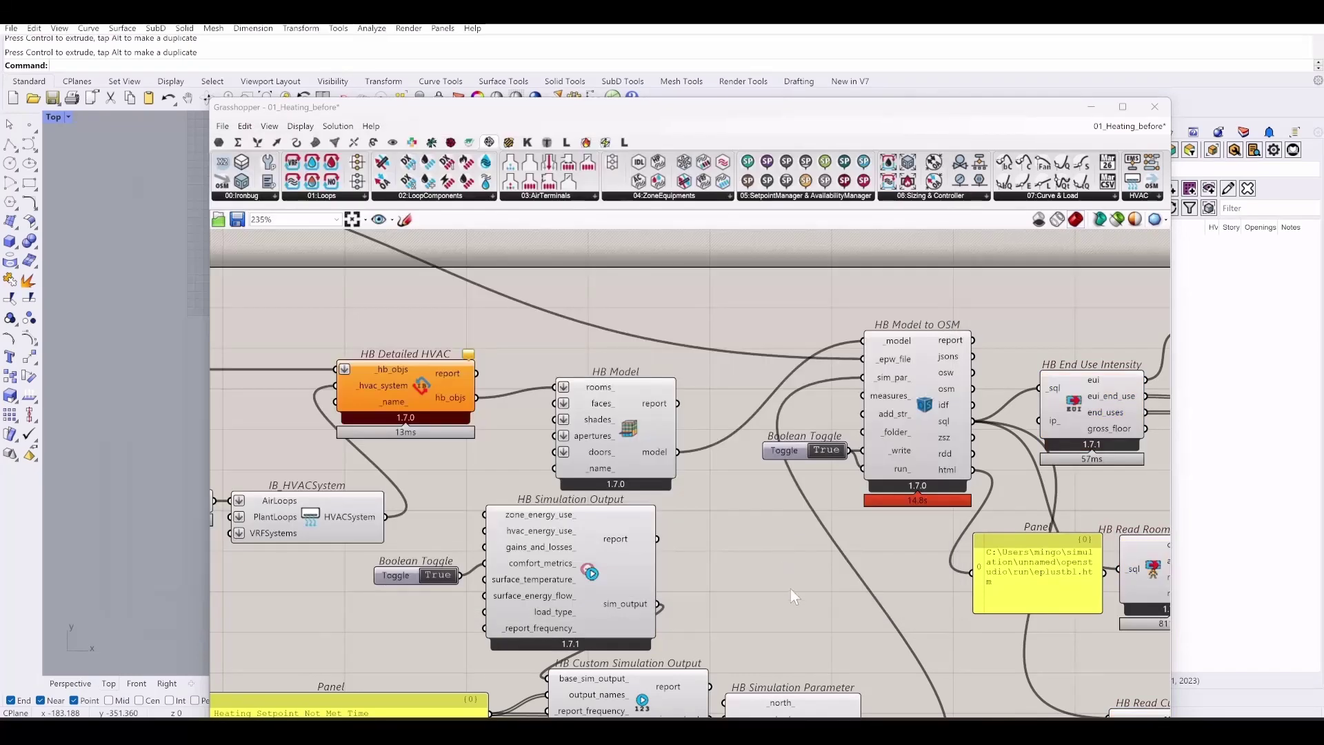
pyautogui.moveTo(736, 538); pyautogui.dragTo(584, 412, button='right')
pyautogui.scroll(-3, 585, 411)
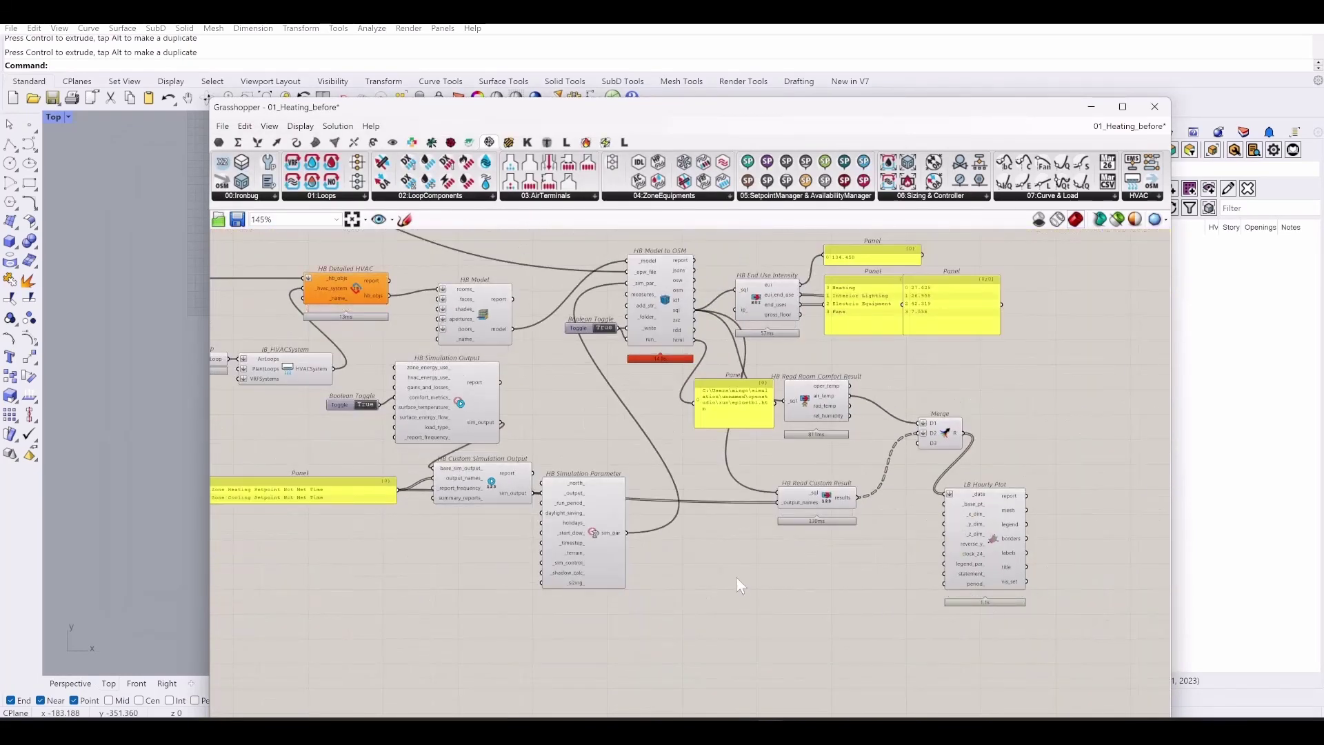
pyautogui.moveTo(793, 551); pyautogui.dragTo(892, 544, button='right')
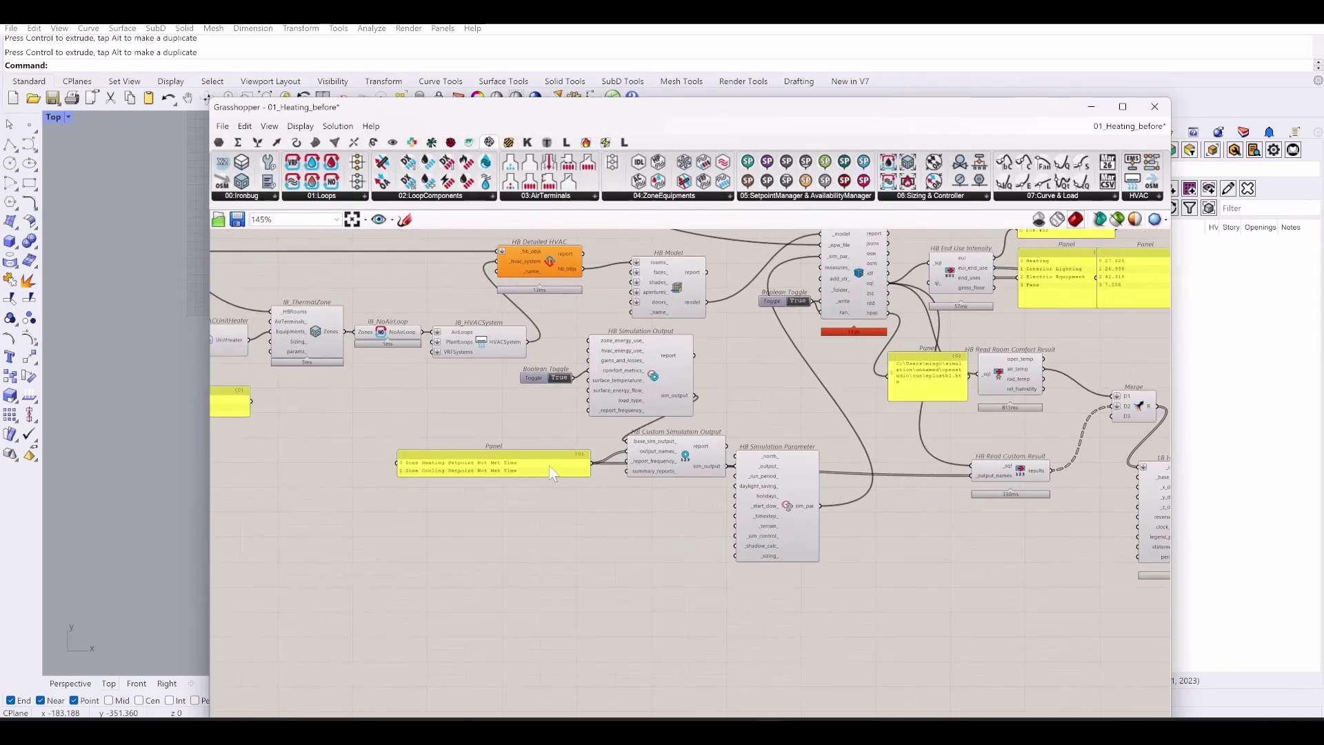
pyautogui.moveTo(549, 473); pyautogui.dragTo(449, 535)
pyautogui.scroll(2, 1003, 489)
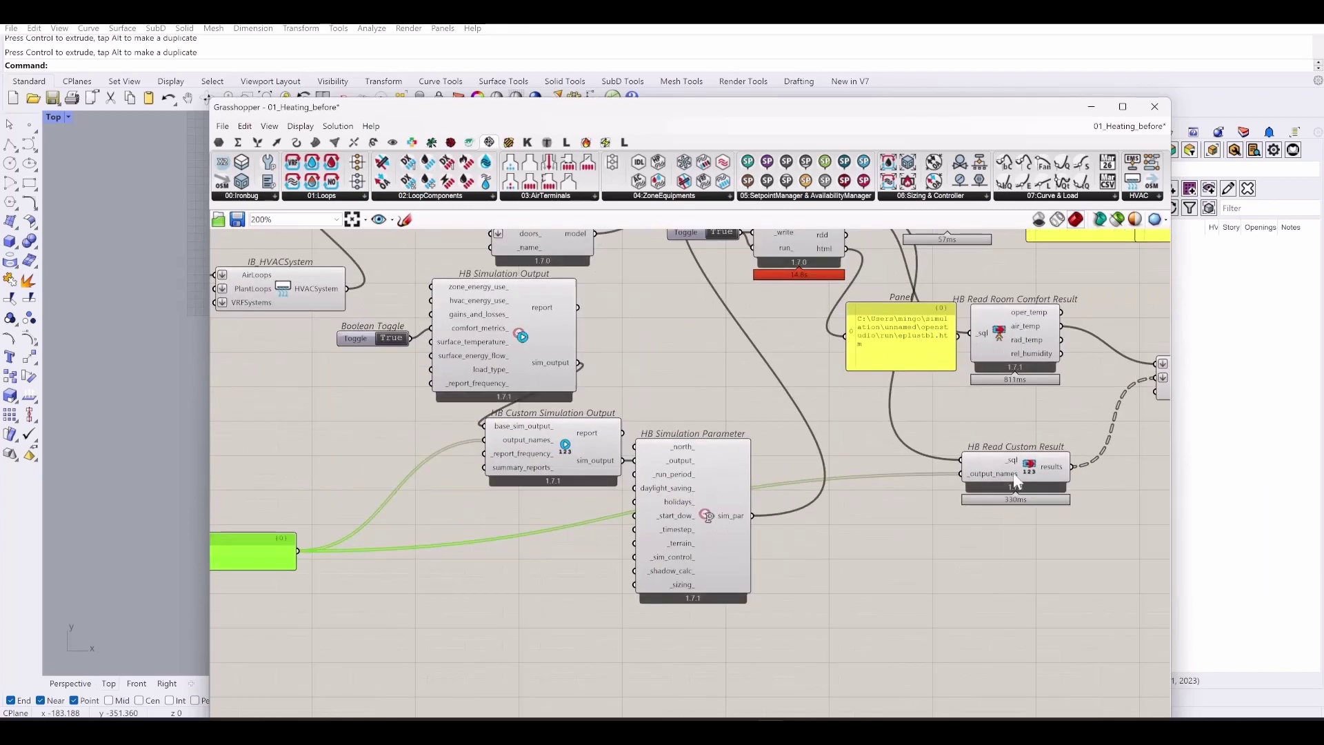
pyautogui.scroll(-3, 1014, 474)
pyautogui.scroll(5, 470, 497)
pyautogui.moveTo(586, 547); pyautogui.dragTo(590, 452)
pyautogui.click(827, 576)
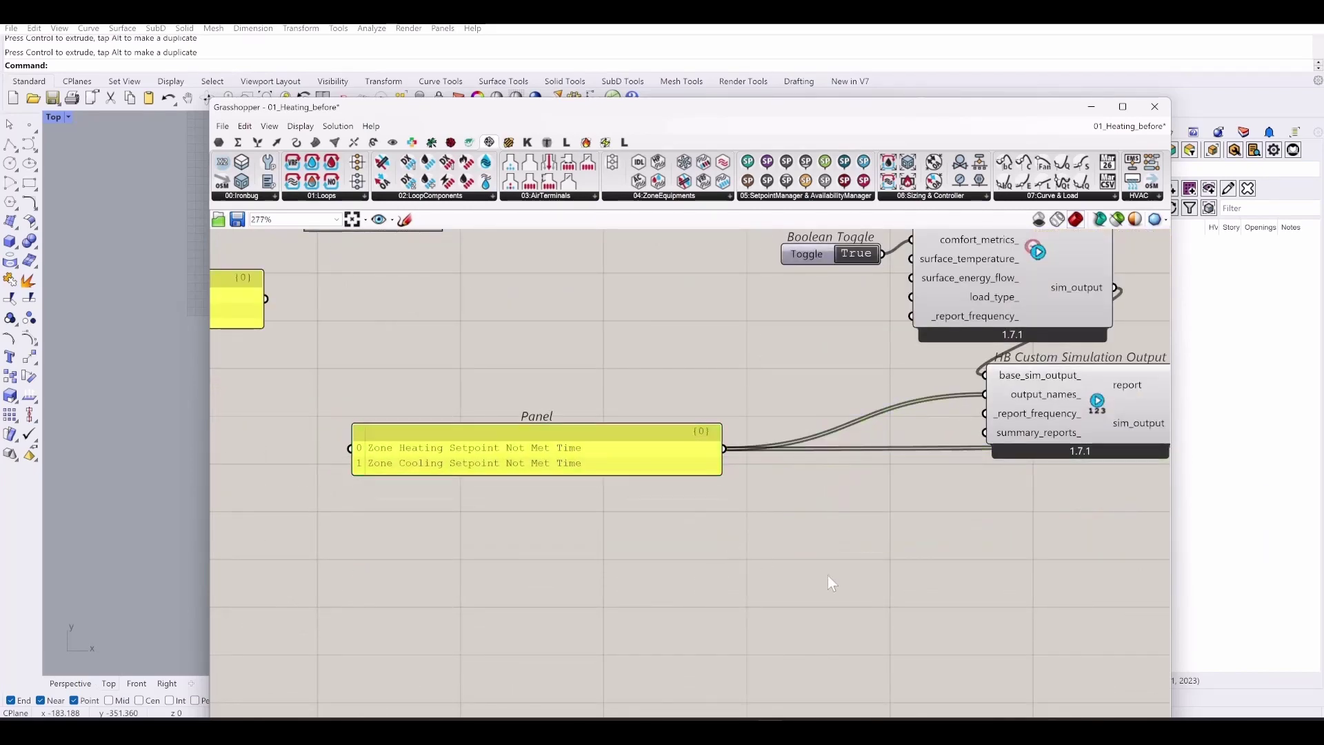
# - Add a Merge component, wiring the setpoint not met panel into D1 and the fan and heating coil electricity panel into D2
pyautogui.doubleClick(831, 583)
pyautogui.write('merge')
pyautogui.press('Return')
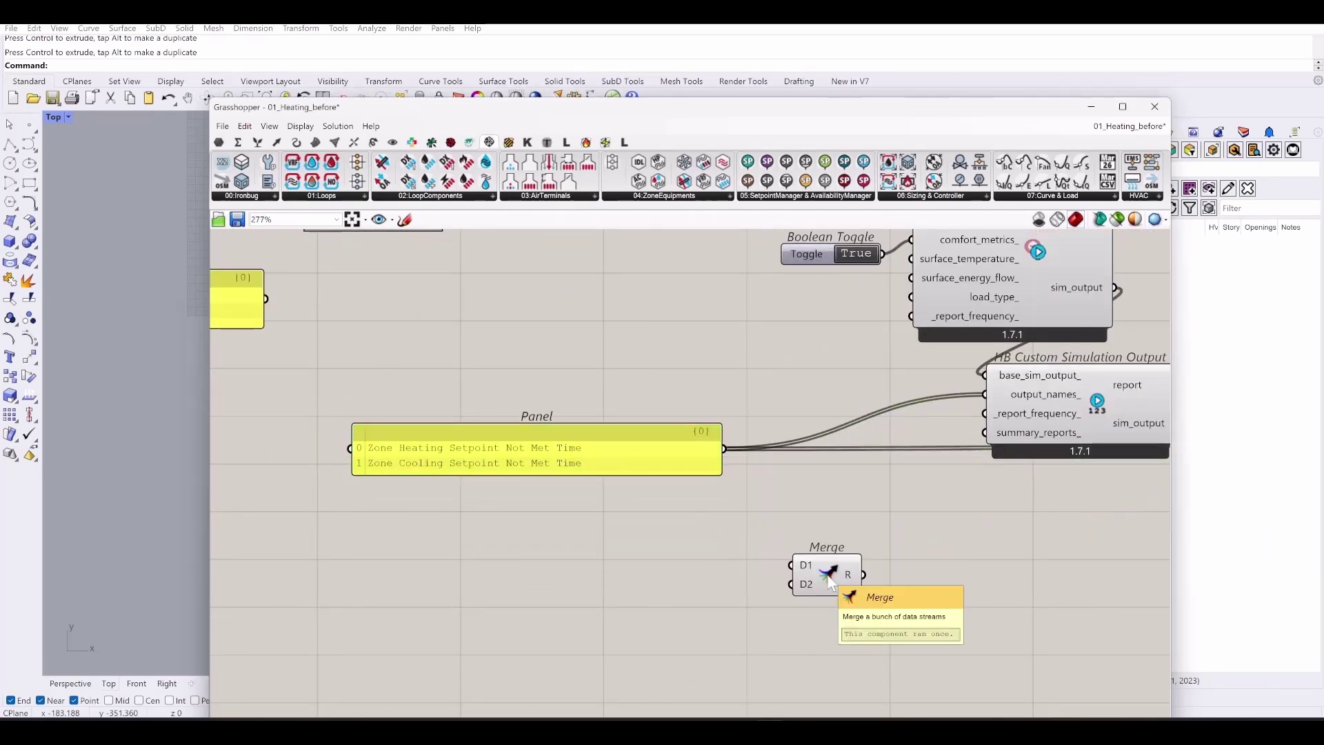
pyautogui.moveTo(722, 455); pyautogui.dragTo(797, 563)
pyautogui.scroll(-5, 997, 530)
pyautogui.scroll(4, 653, 447)
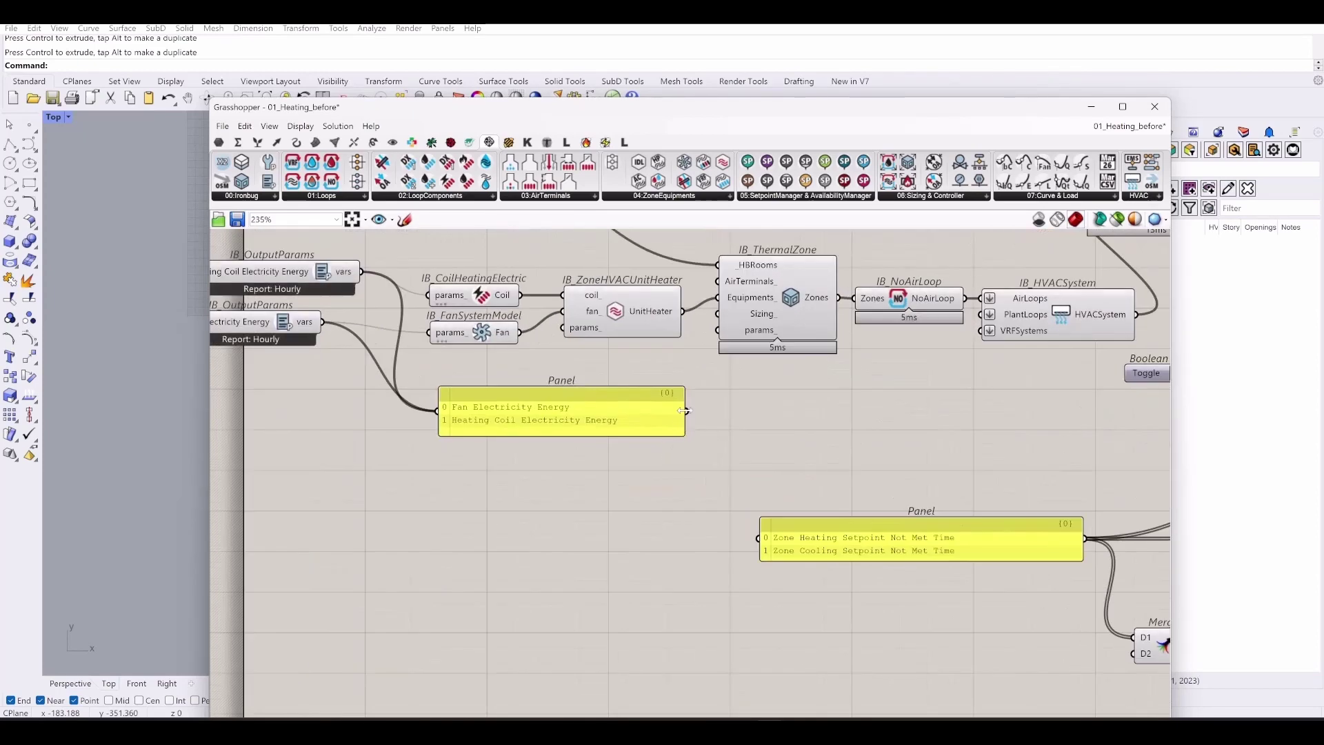
pyautogui.moveTo(684, 411); pyautogui.dragTo(1134, 652)
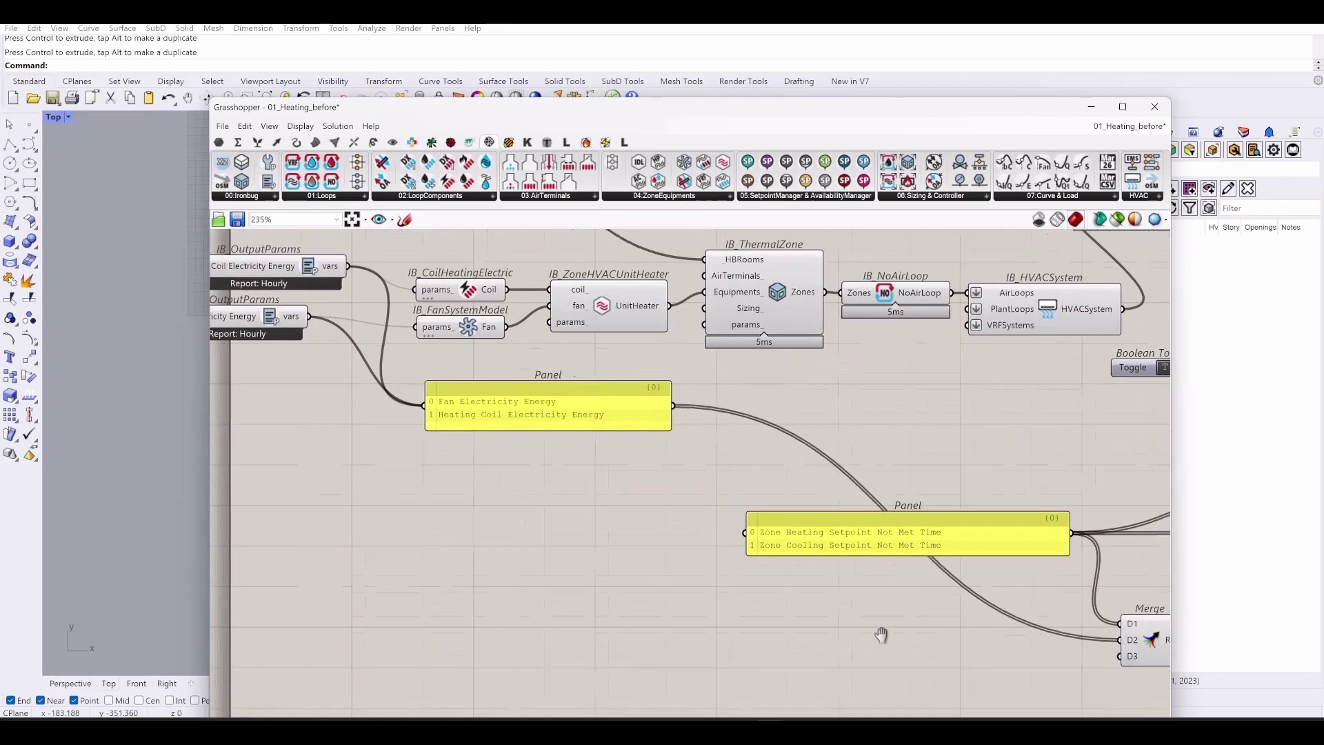
# - Add a panel beside the Merge component, wire the merged result into it, and widen it to show every output name in full
pyautogui.moveTo(881, 634); pyautogui.dragTo(378, 540, button='right')
pyautogui.doubleClick(779, 611)
pyautogui.write('//')
pyautogui.press('Return')
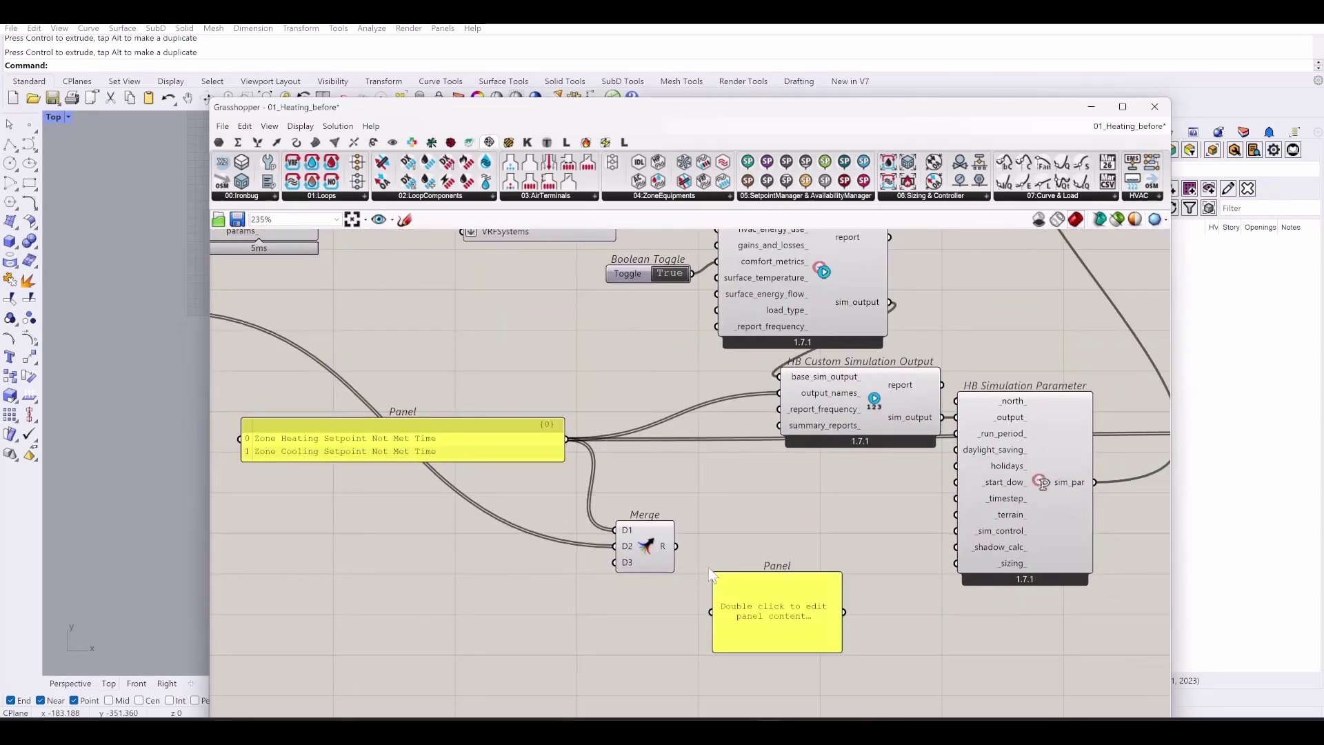
pyautogui.moveTo(678, 550); pyautogui.dragTo(765, 552)
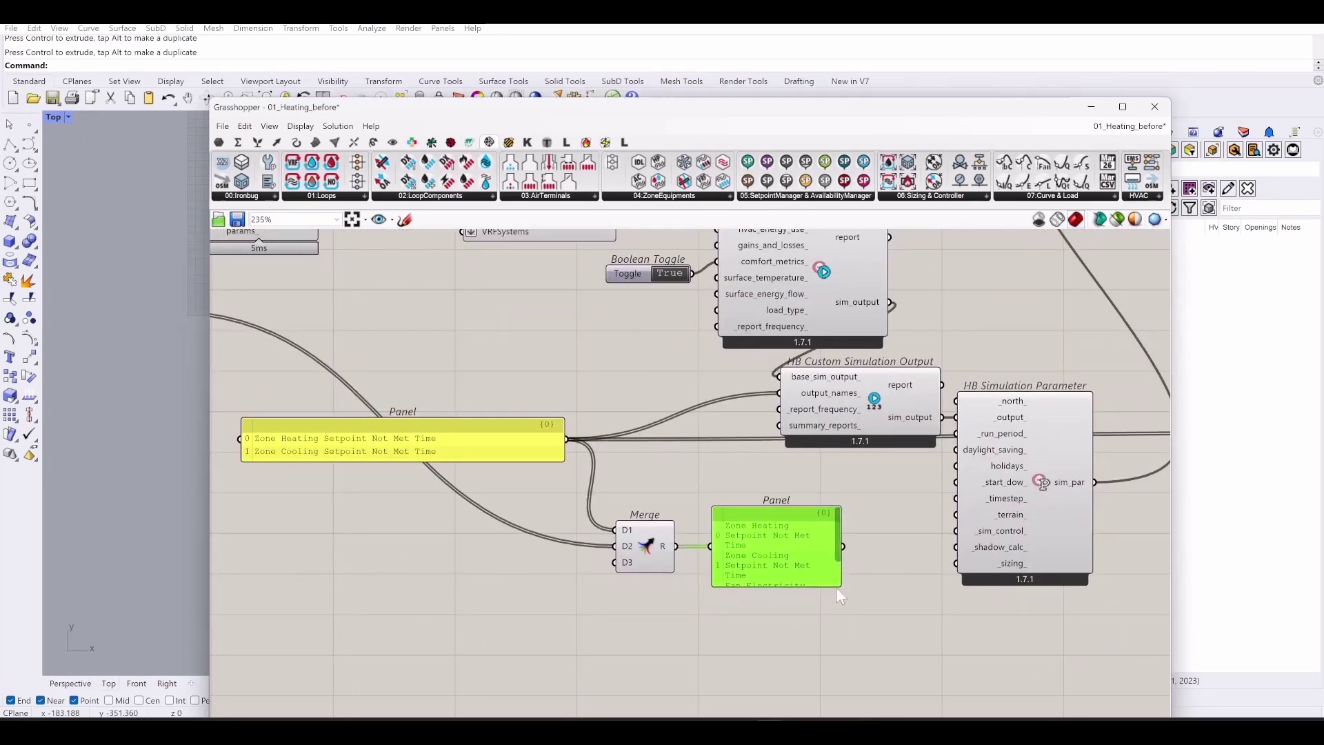
pyautogui.moveTo(840, 584); pyautogui.dragTo(1128, 608)
pyautogui.moveTo(925, 621); pyautogui.dragTo(730, 604, button='right')
pyautogui.moveTo(579, 553); pyautogui.dragTo(490, 500, button='right')
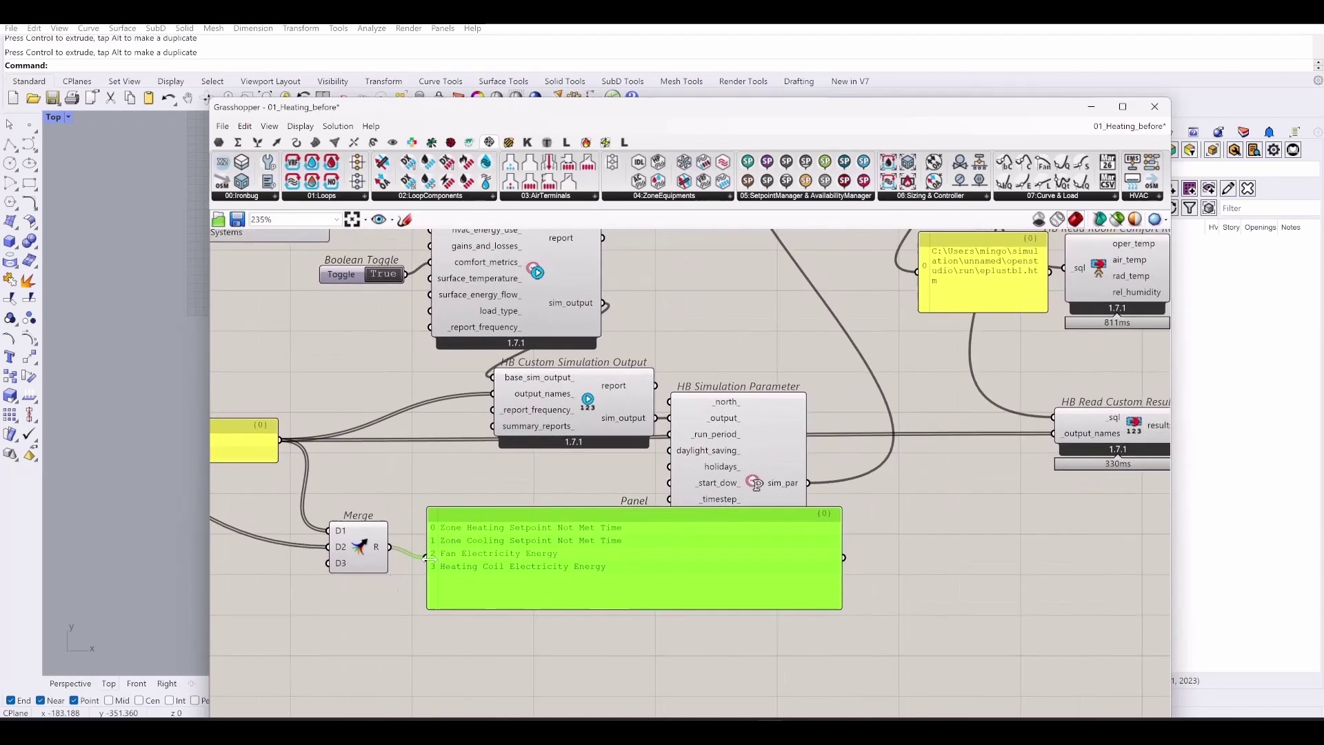
# - Wire the Merge result into the output_names input of HB Read Custom Result and move the merged-names panel below HB Simulation Parameter
pyautogui.scroll(-3, 410, 559)
pyautogui.moveTo(412, 551); pyautogui.dragTo(823, 482)
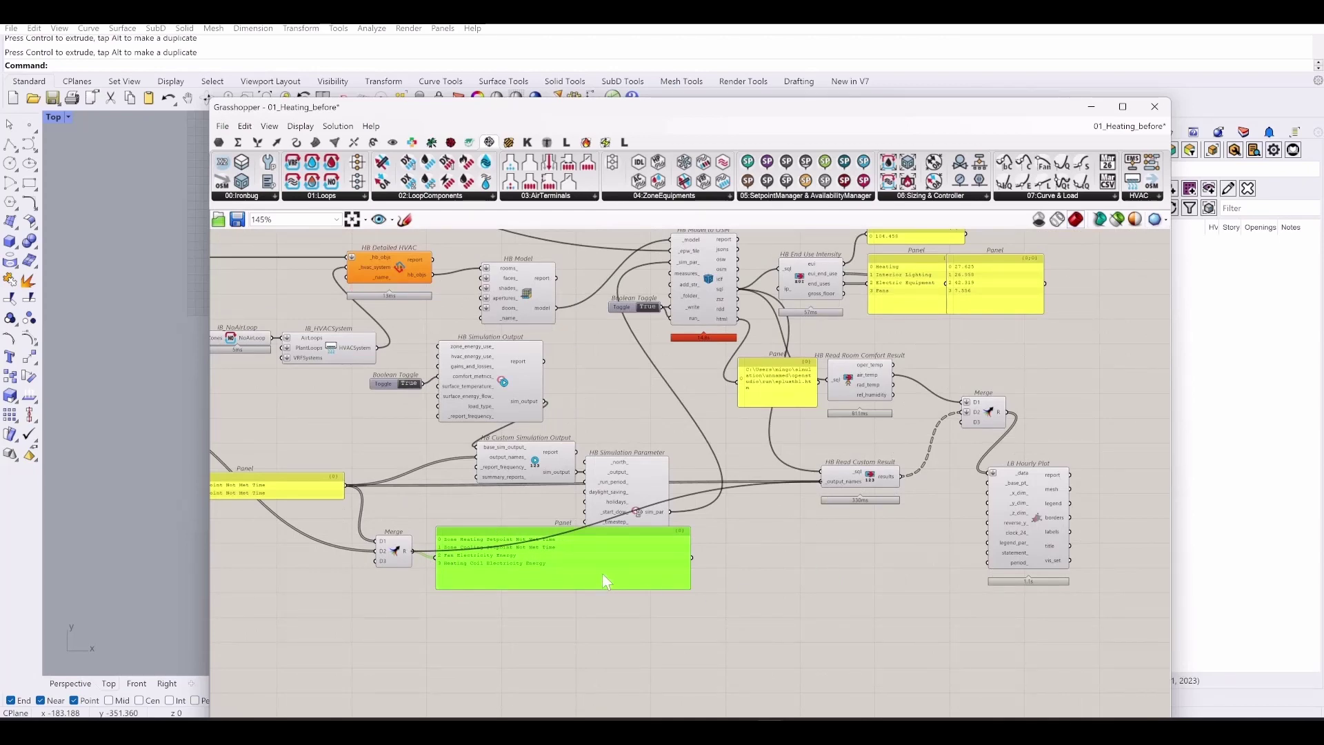
pyautogui.moveTo(604, 573); pyautogui.dragTo(677, 651)
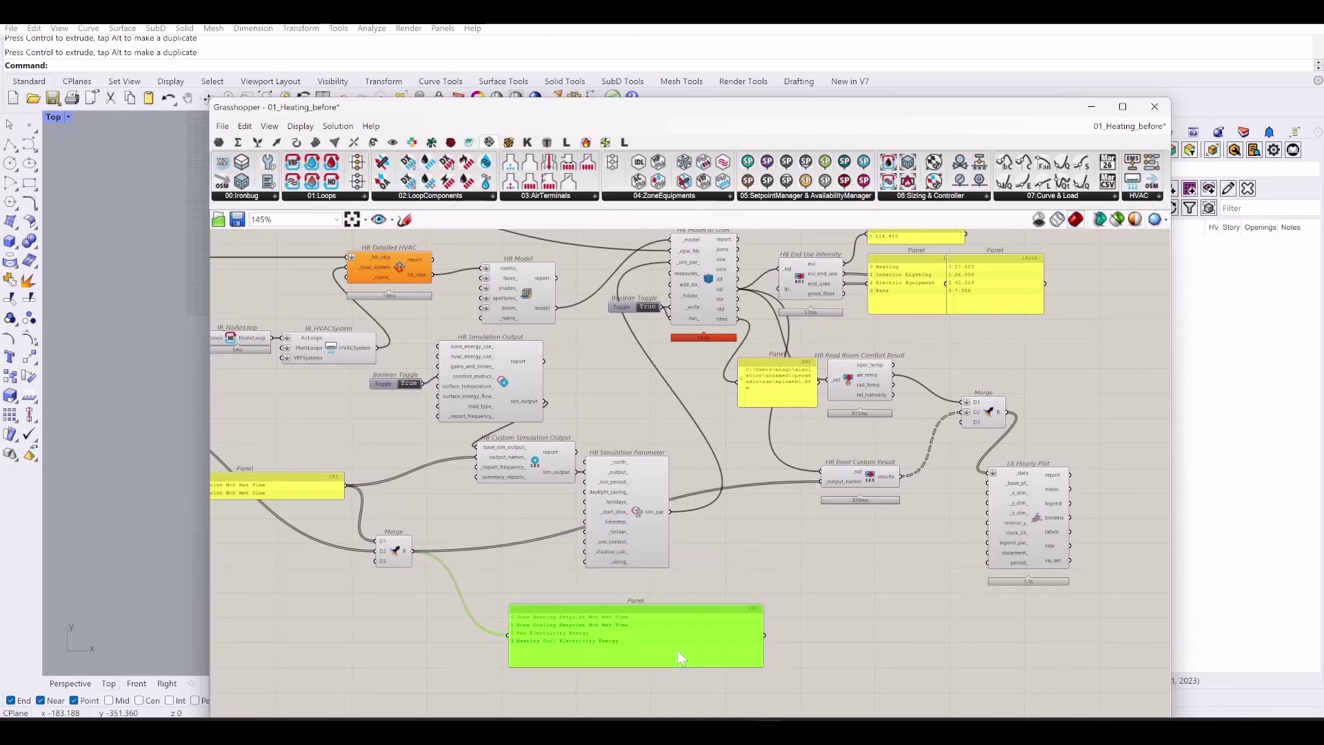
# - Uncover the hourly plots in the Rhino viewport and turn off the mesh edge preview
pyautogui.moveTo(644, 107); pyautogui.dragTo(1126, 138)
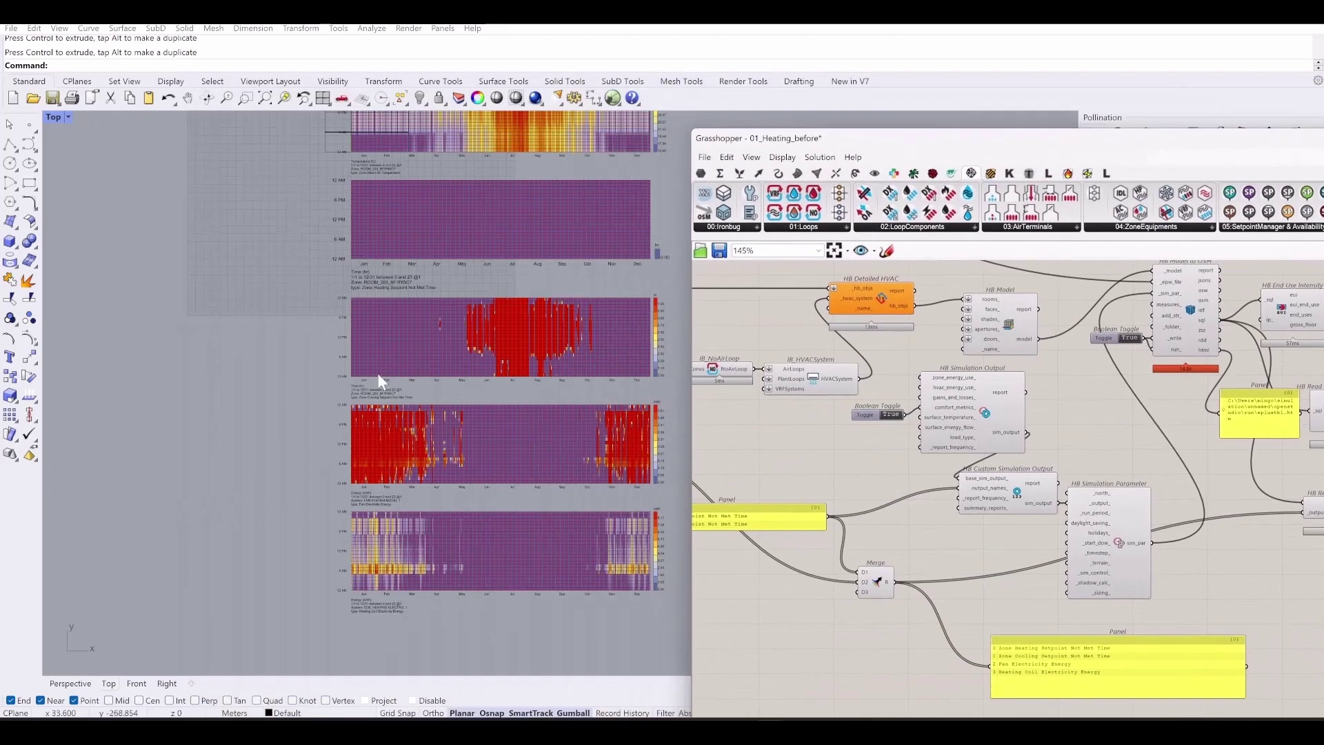
pyautogui.click(350, 415)
pyautogui.click(782, 157)
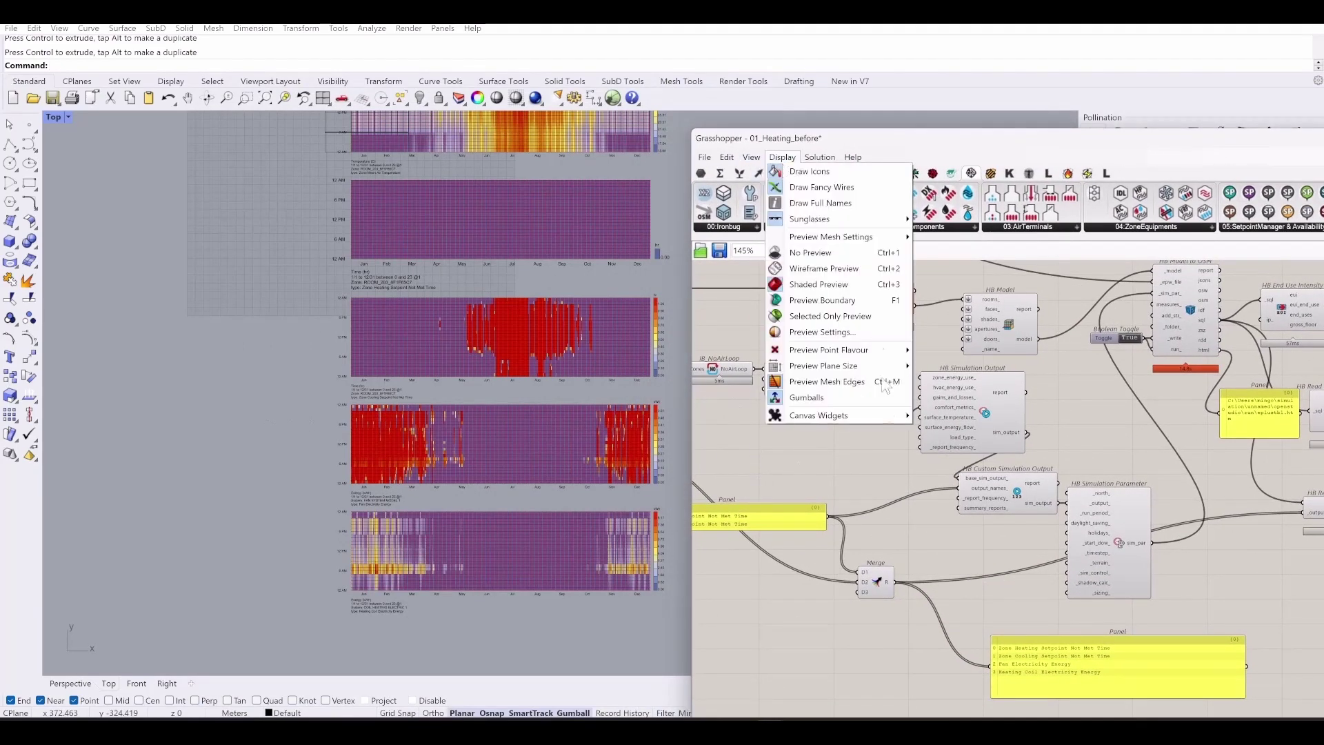
pyautogui.click(829, 383)
# - Examine the hourly plots of zone mean air temperature and zone heating setpoint not met time
pyautogui.moveTo(421, 468); pyautogui.dragTo(309, 479, button='right')
pyautogui.moveTo(307, 370); pyautogui.dragTo(346, 559, button='right')
pyautogui.scroll(10, 298, 364)
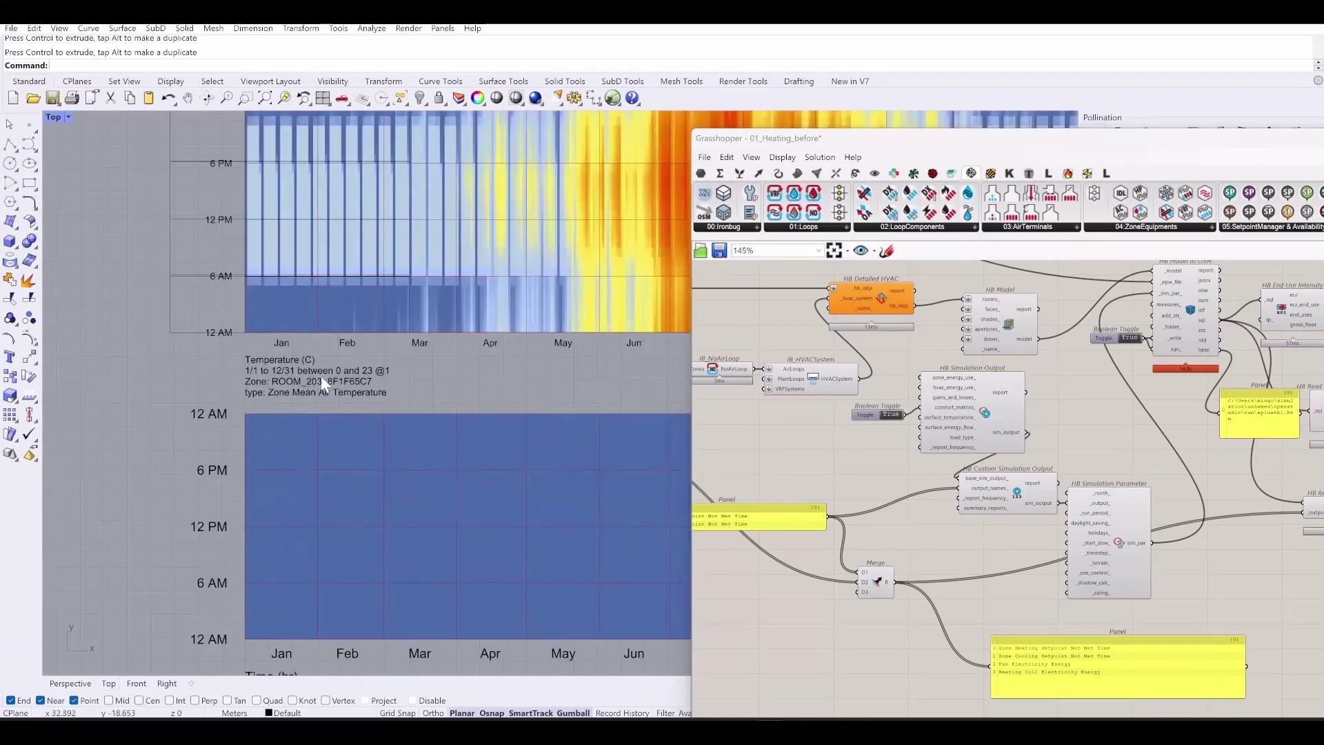
pyautogui.scroll(-8, 382, 319)
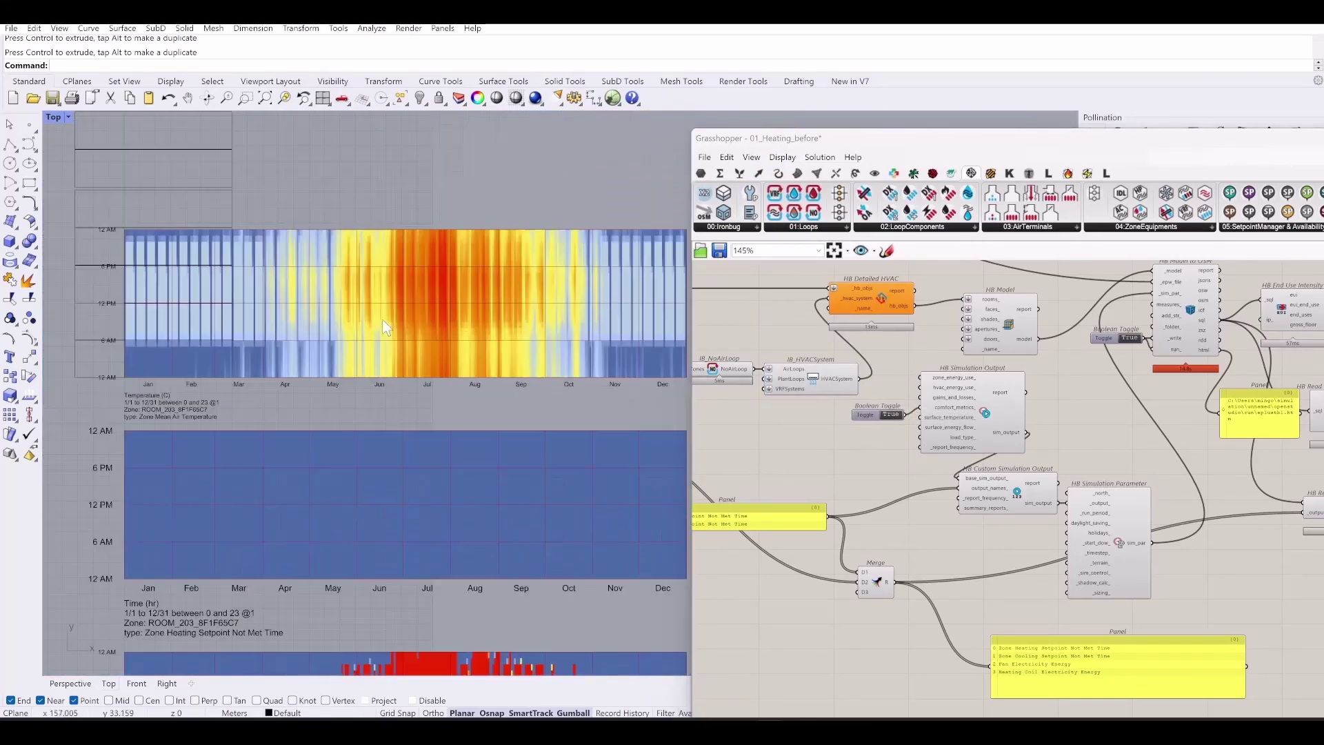
pyautogui.moveTo(392, 374); pyautogui.dragTo(385, 338, button='right')
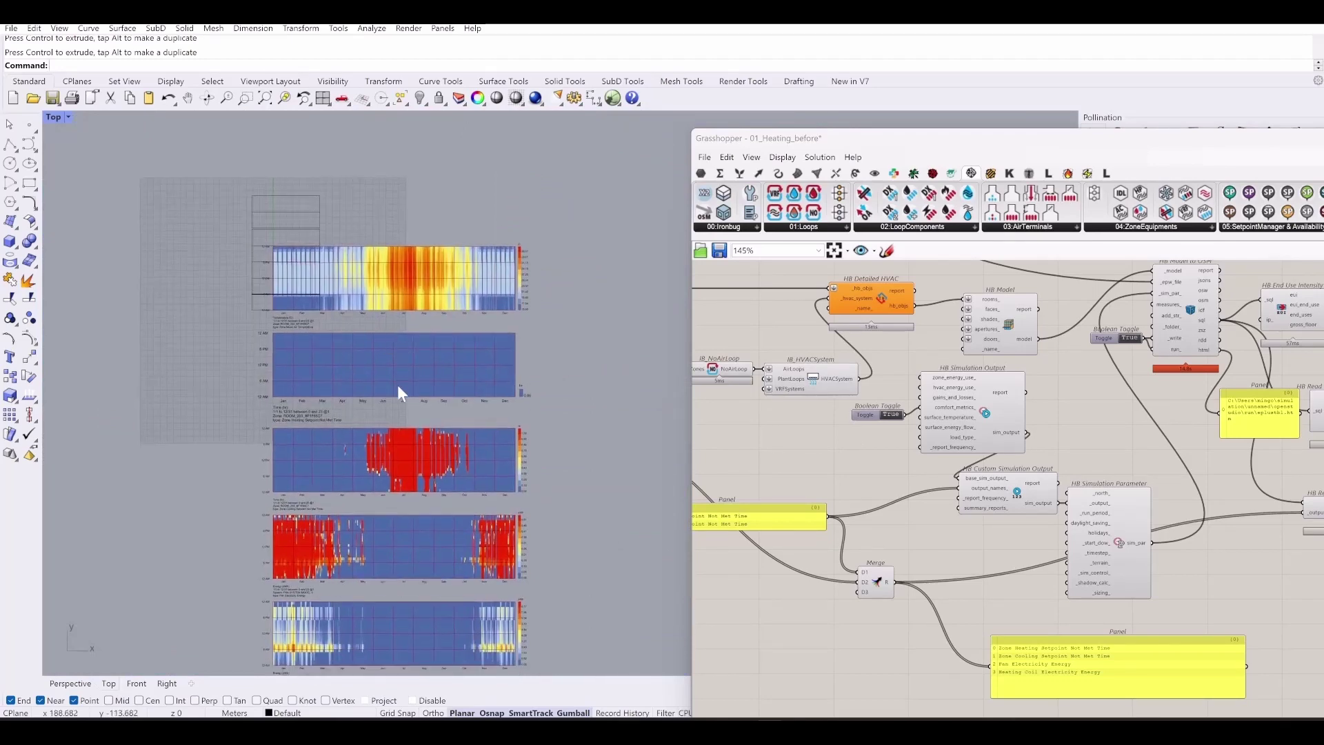
pyautogui.moveTo(398, 393); pyautogui.dragTo(405, 418, button='right')
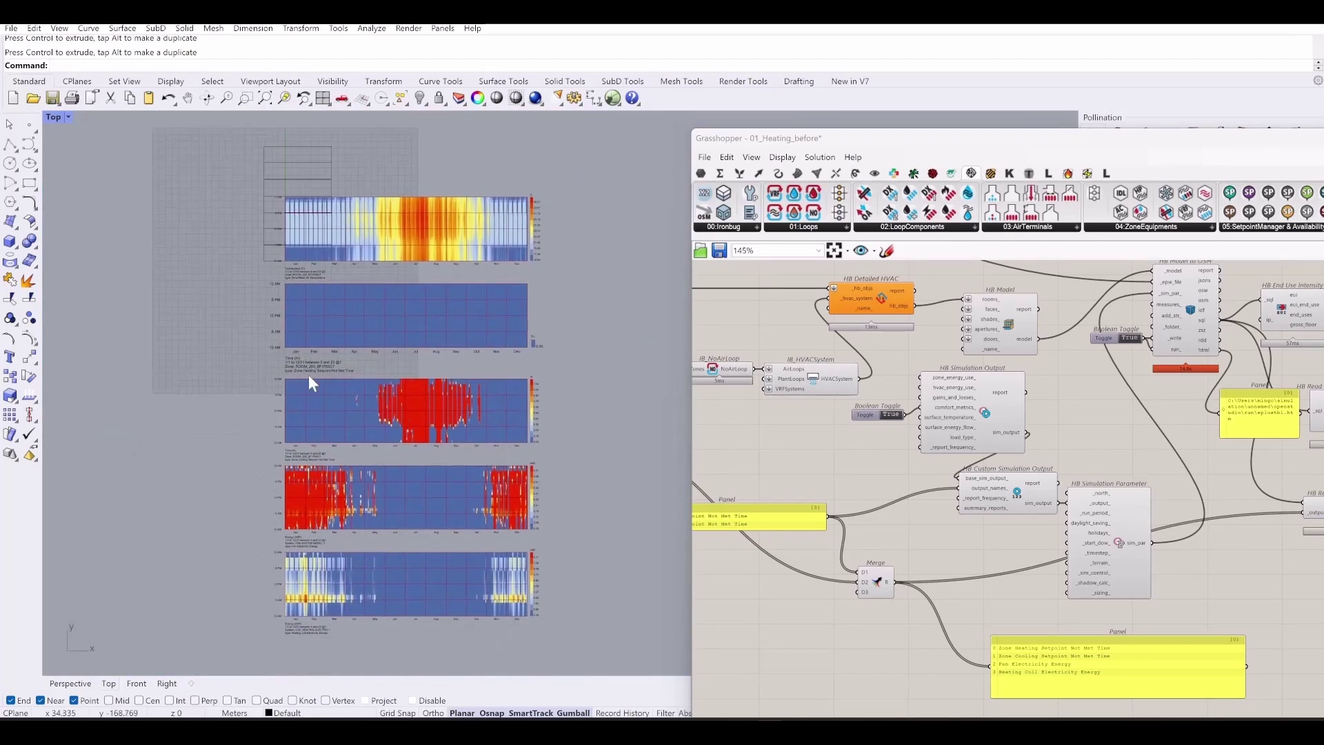
pyautogui.scroll(8, 286, 350)
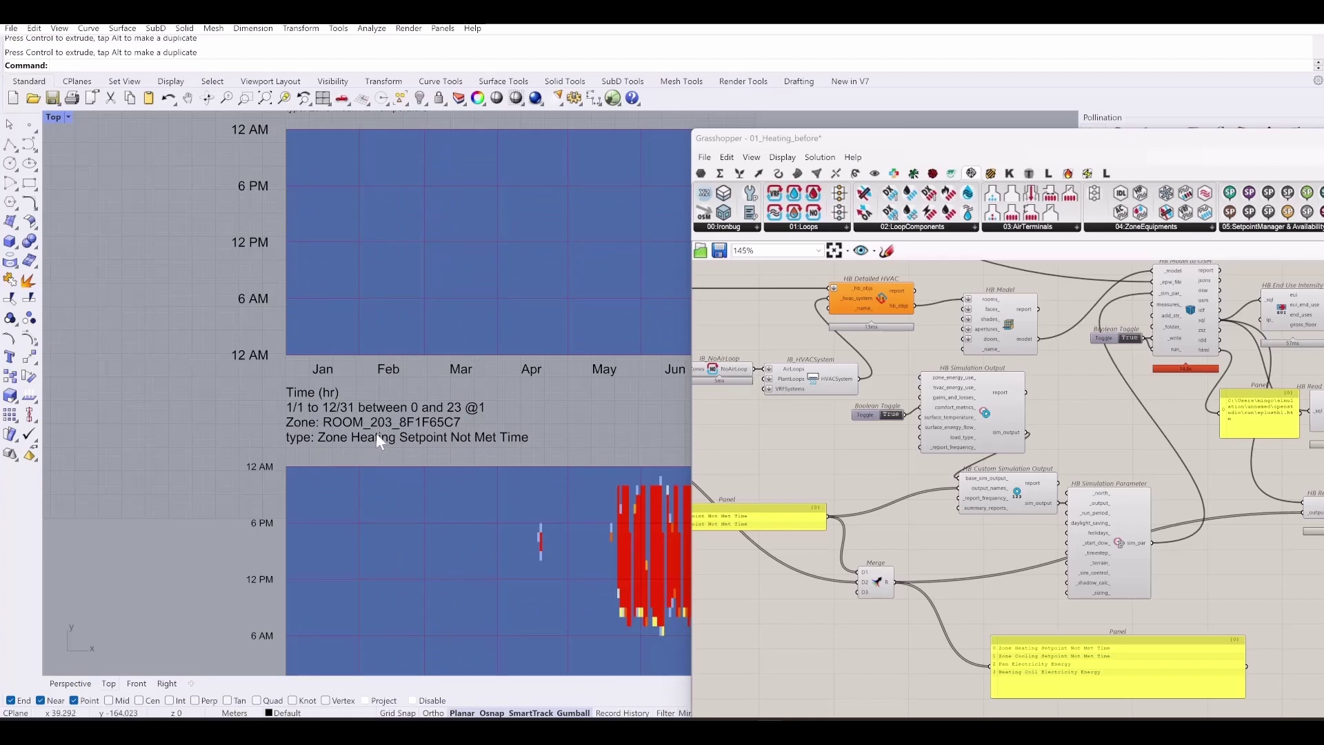
pyautogui.scroll(-6, 376, 433)
# - Examine the fan electricity energy hourly plot across the year together with its kWh legend
pyautogui.moveTo(469, 513); pyautogui.dragTo(448, 346, button='right')
pyautogui.moveTo(388, 526); pyautogui.dragTo(296, 460, button='right')
pyautogui.scroll(4, 283, 477)
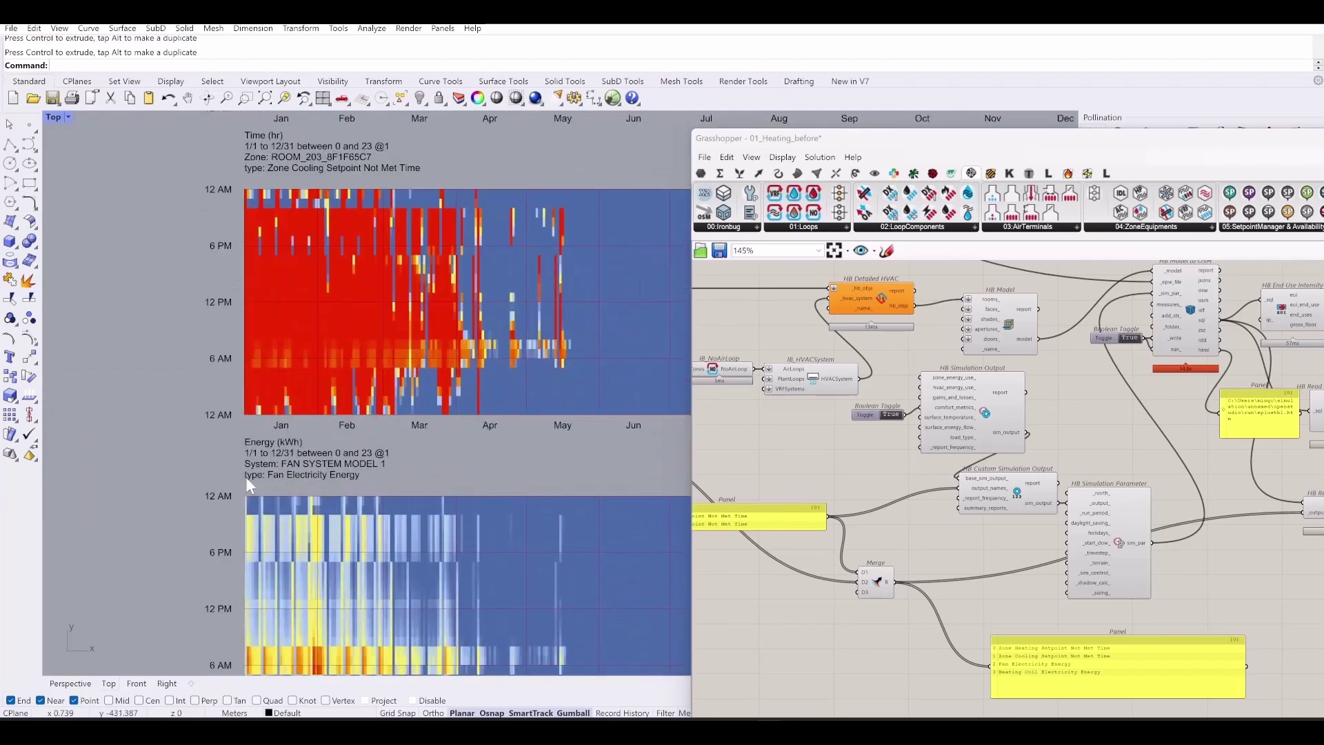
pyautogui.moveTo(401, 478); pyautogui.dragTo(369, 479, button='right')
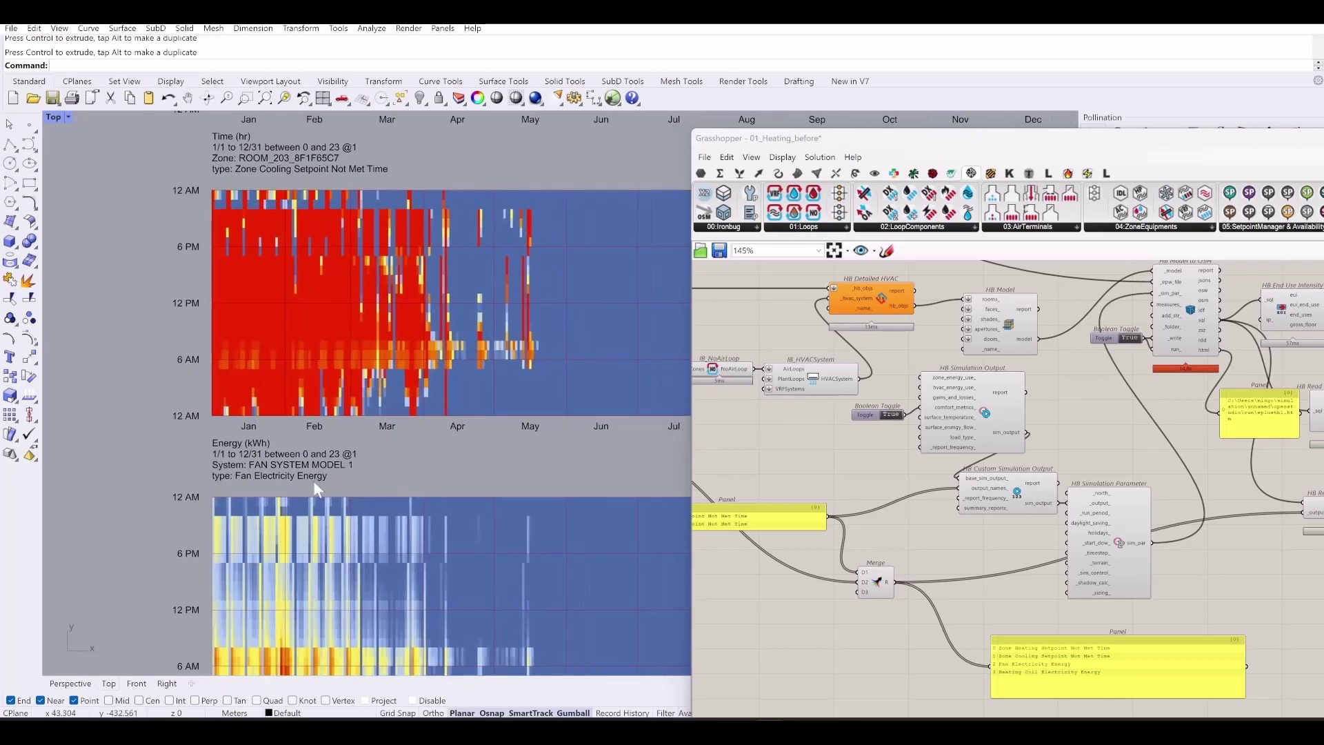
pyautogui.moveTo(488, 465); pyautogui.dragTo(370, 477, button='right')
pyautogui.moveTo(587, 384); pyautogui.dragTo(375, 425, button='right')
pyautogui.scroll(-4, 375, 422)
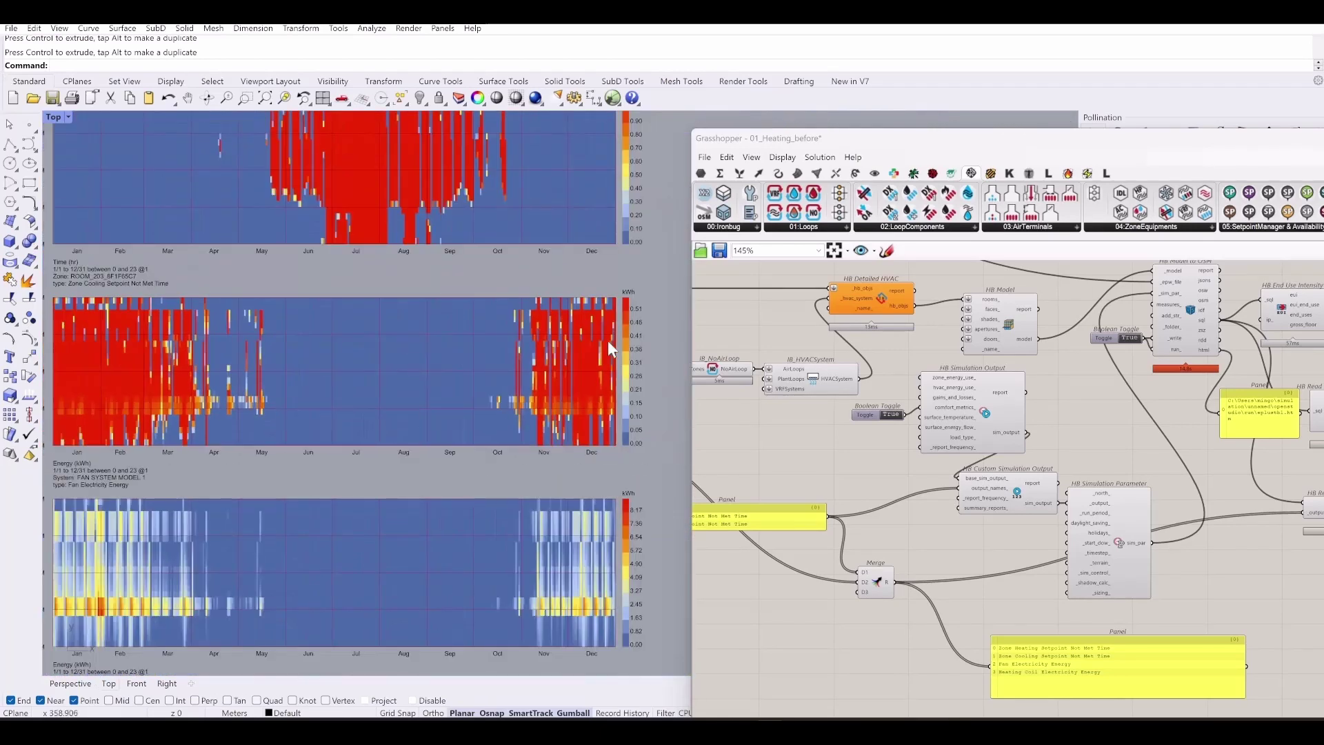
pyautogui.scroll(2, 656, 311)
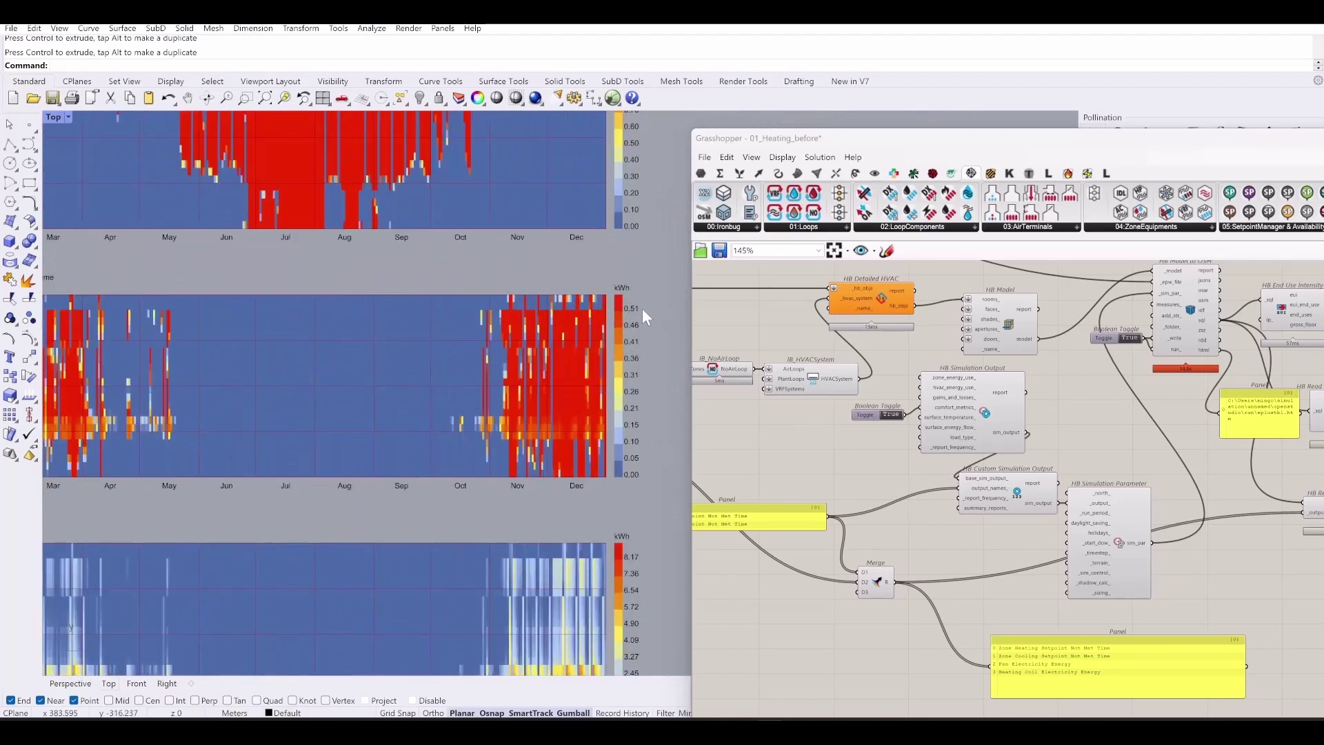
pyautogui.scroll(-3, 601, 313)
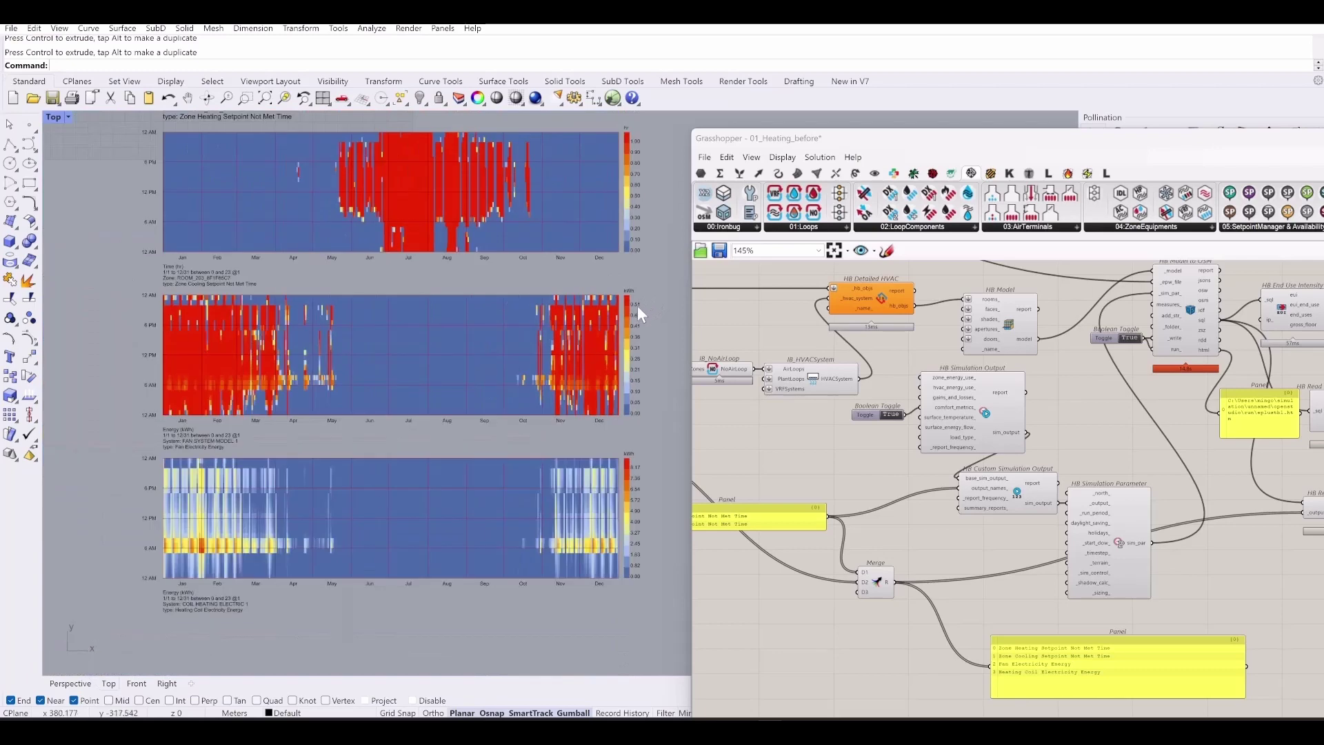
pyautogui.scroll(3, 641, 307)
pyautogui.moveTo(128, 319); pyautogui.dragTo(263, 310, button='right')
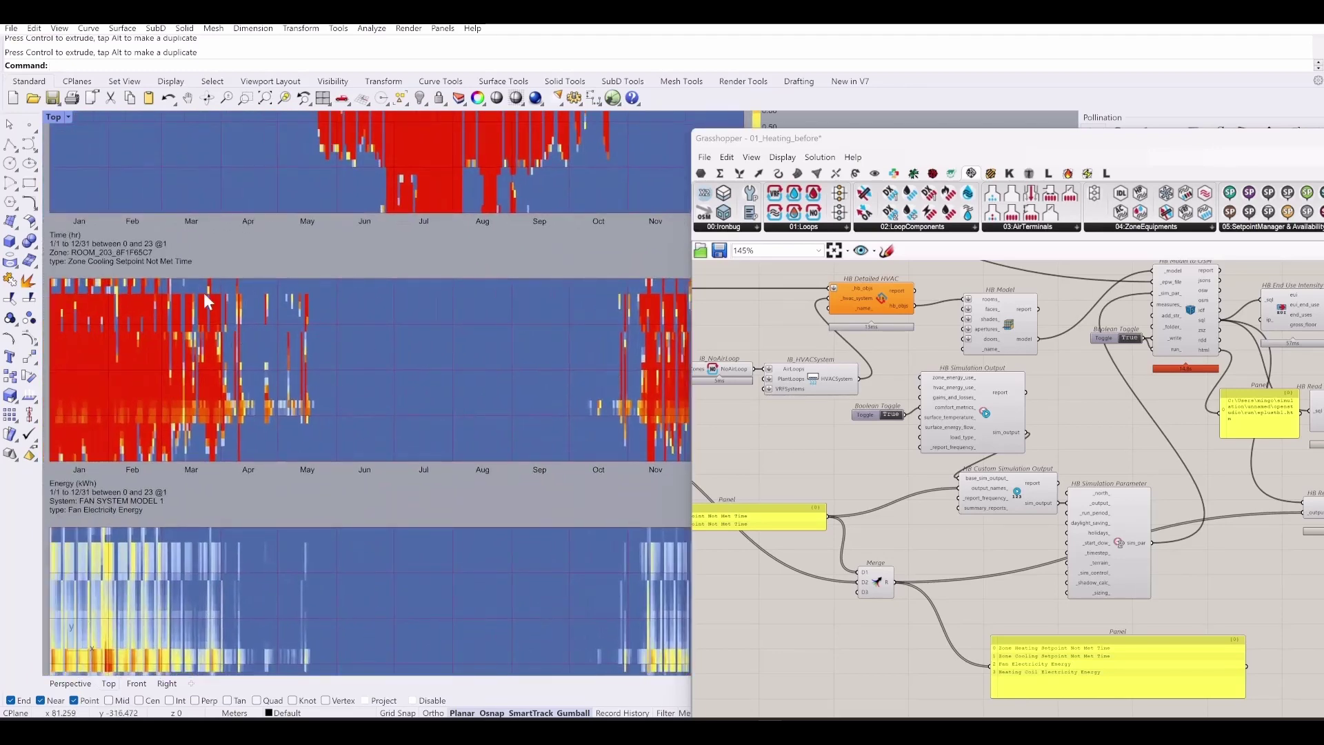
pyautogui.moveTo(238, 380); pyautogui.dragTo(294, 328, button='right')
# - Examine the heating coil electricity energy hourly plot from January to December together with its legend
pyautogui.moveTo(275, 514); pyautogui.dragTo(248, 396, button='right')
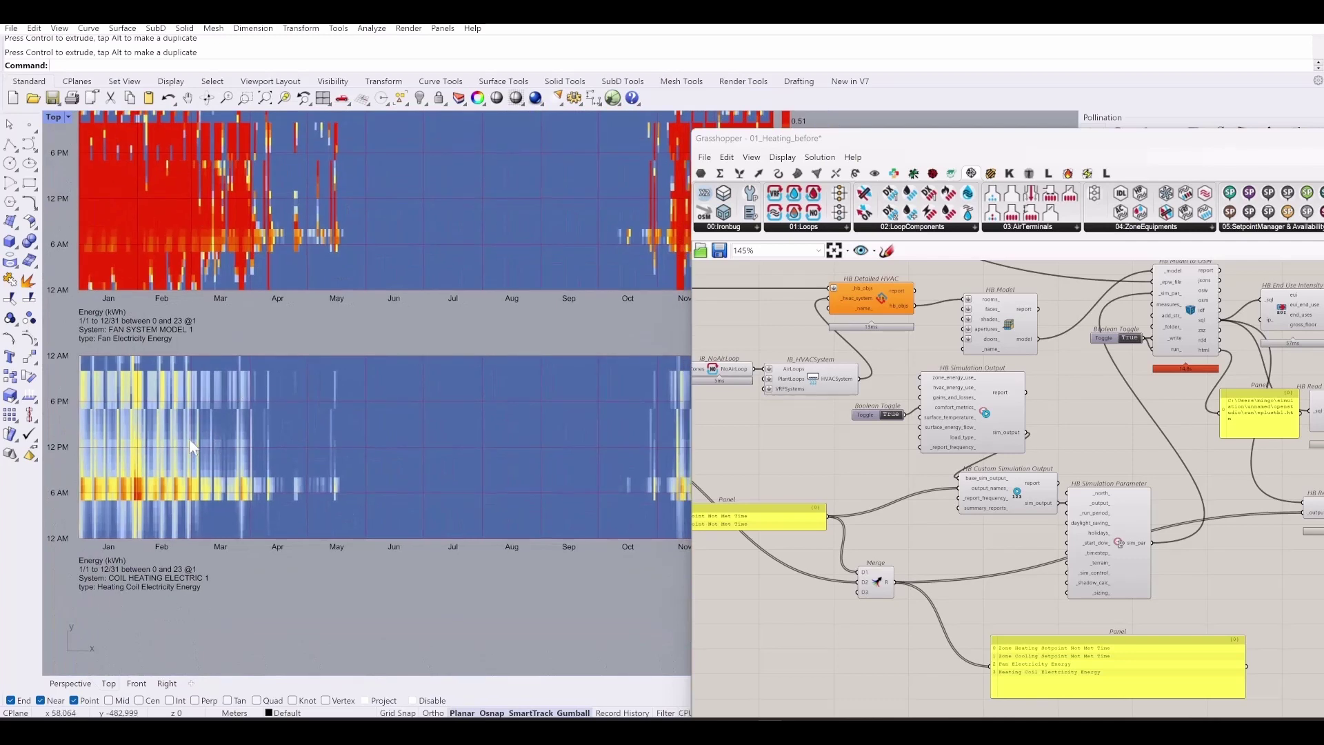
pyautogui.moveTo(192, 448); pyautogui.dragTo(306, 450, button='right')
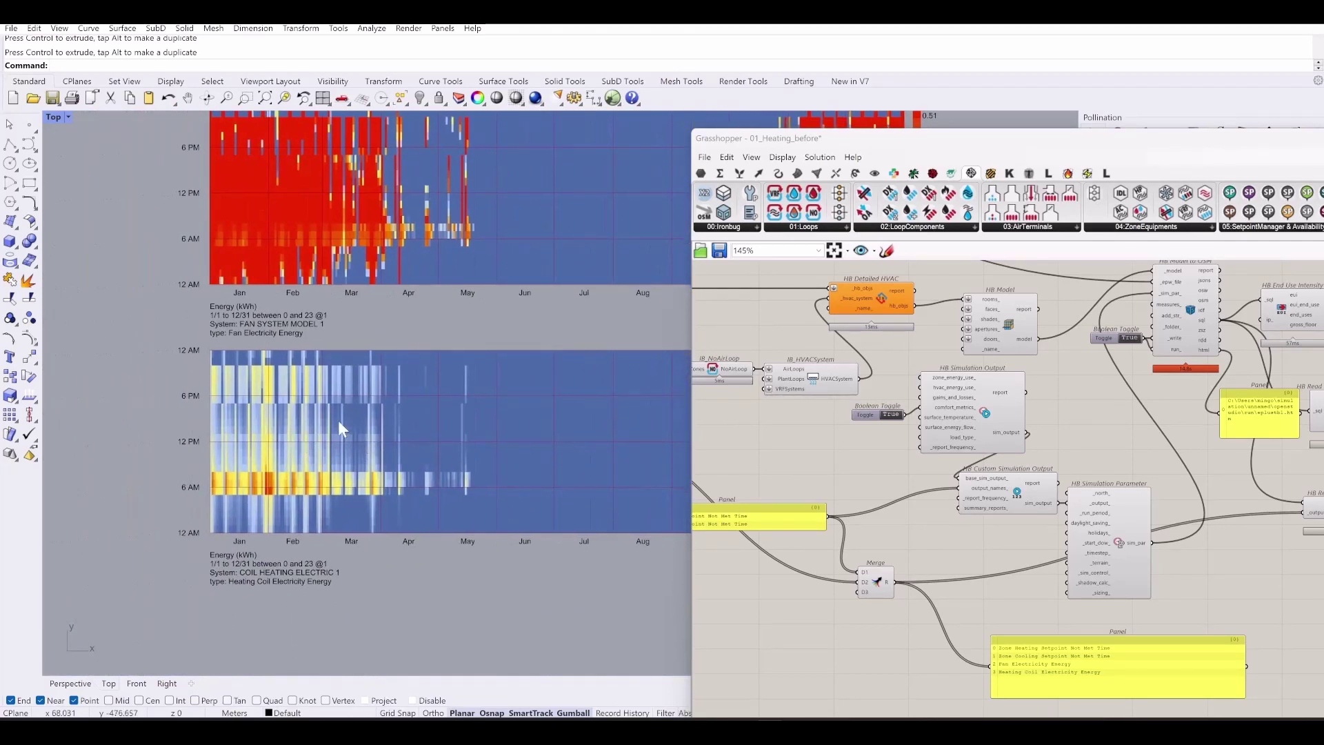
pyautogui.moveTo(445, 440); pyautogui.dragTo(275, 435, button='right')
pyautogui.scroll(8, 527, 329)
pyautogui.scroll(-4, 531, 392)
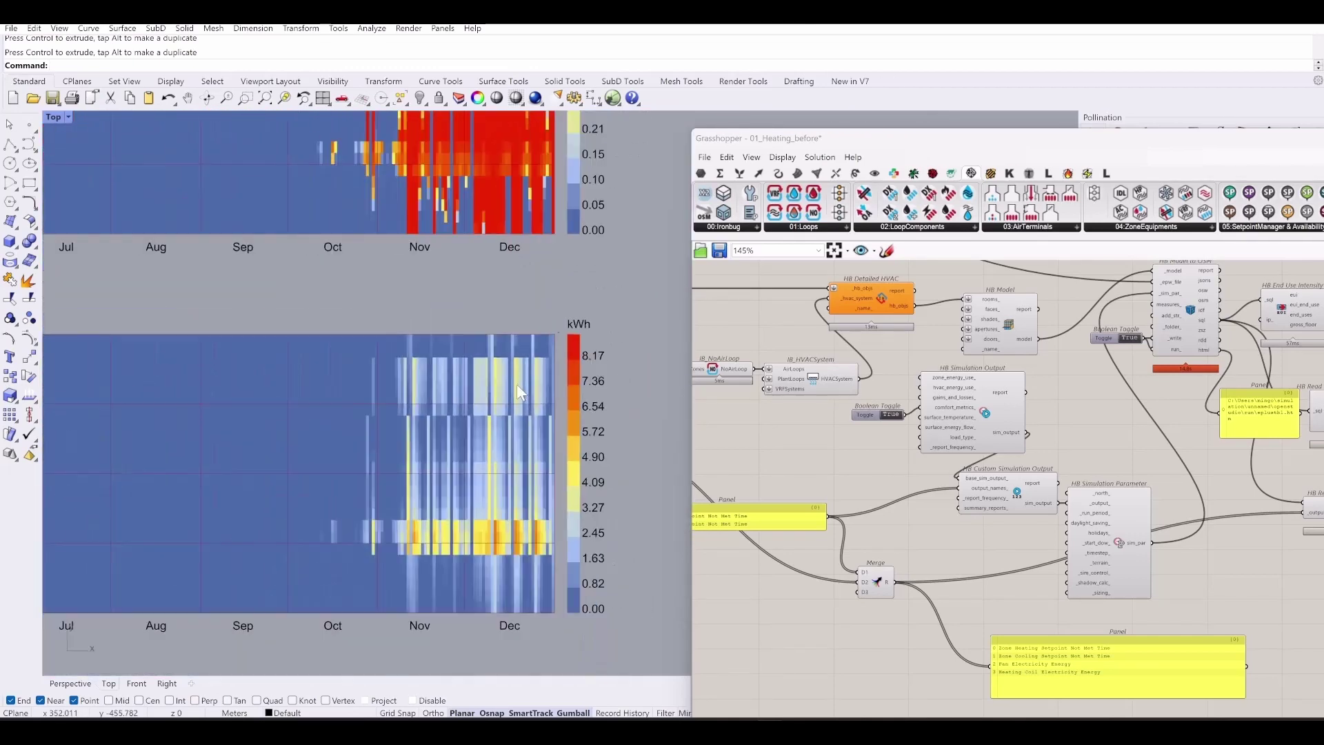
pyautogui.scroll(-2, 521, 391)
pyautogui.scroll(-3, 549, 429)
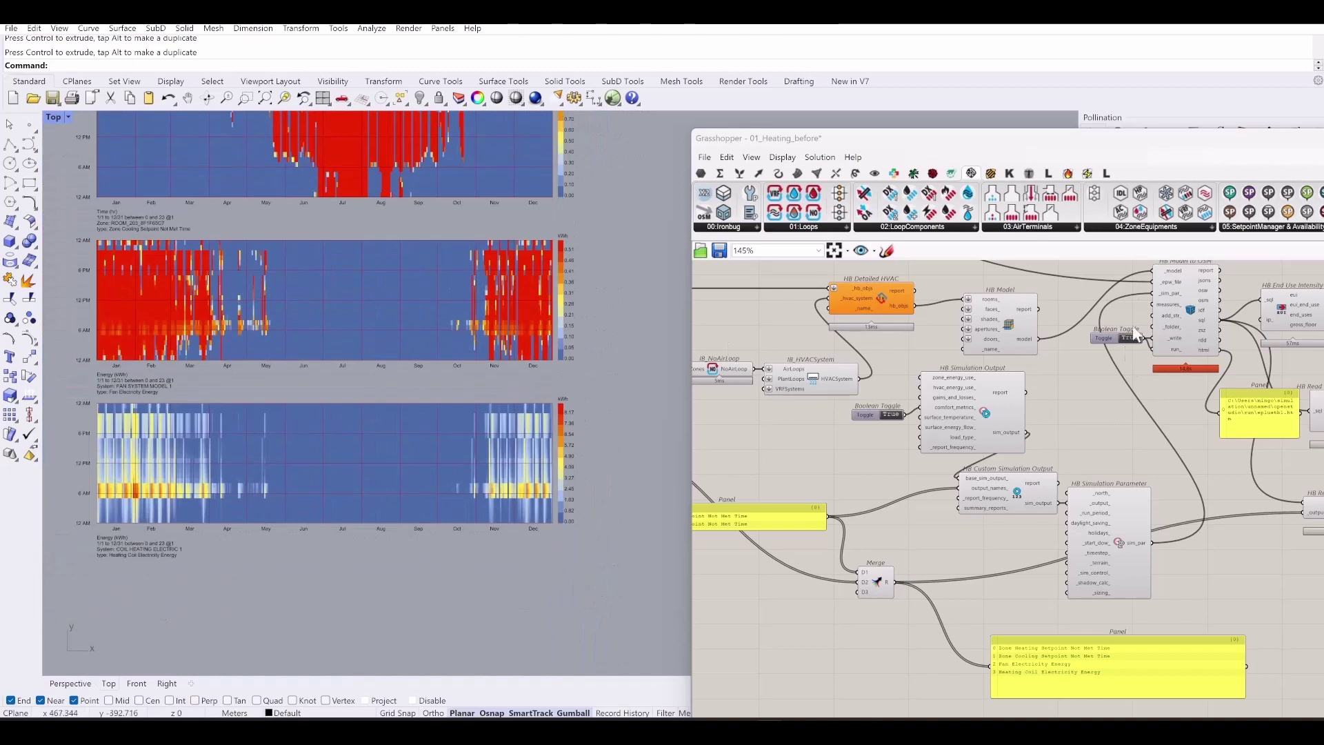
# - Save the Grasshopper definition as a new file named 01_Heating_SingleUnitHeater
pyautogui.moveTo(1150, 151); pyautogui.dragTo(799, 128)
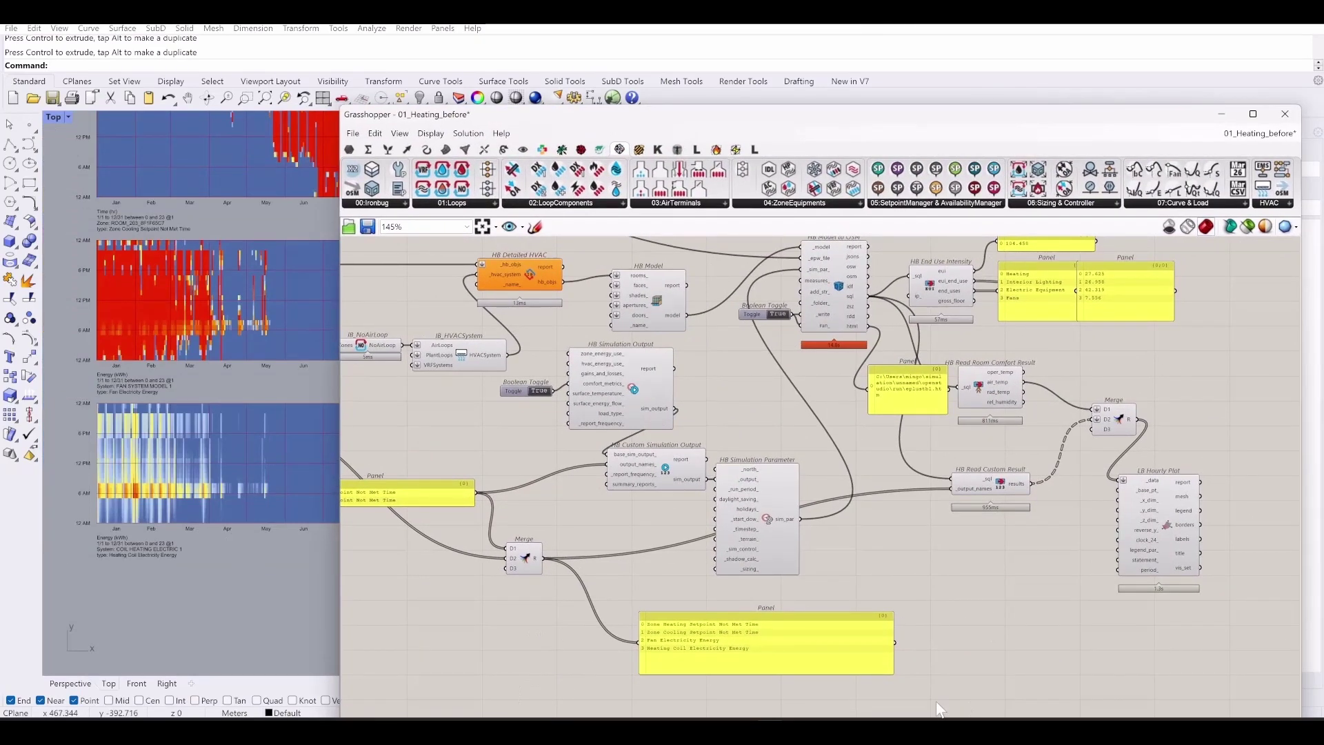
pyautogui.moveTo(947, 548); pyautogui.dragTo(913, 591, button='right')
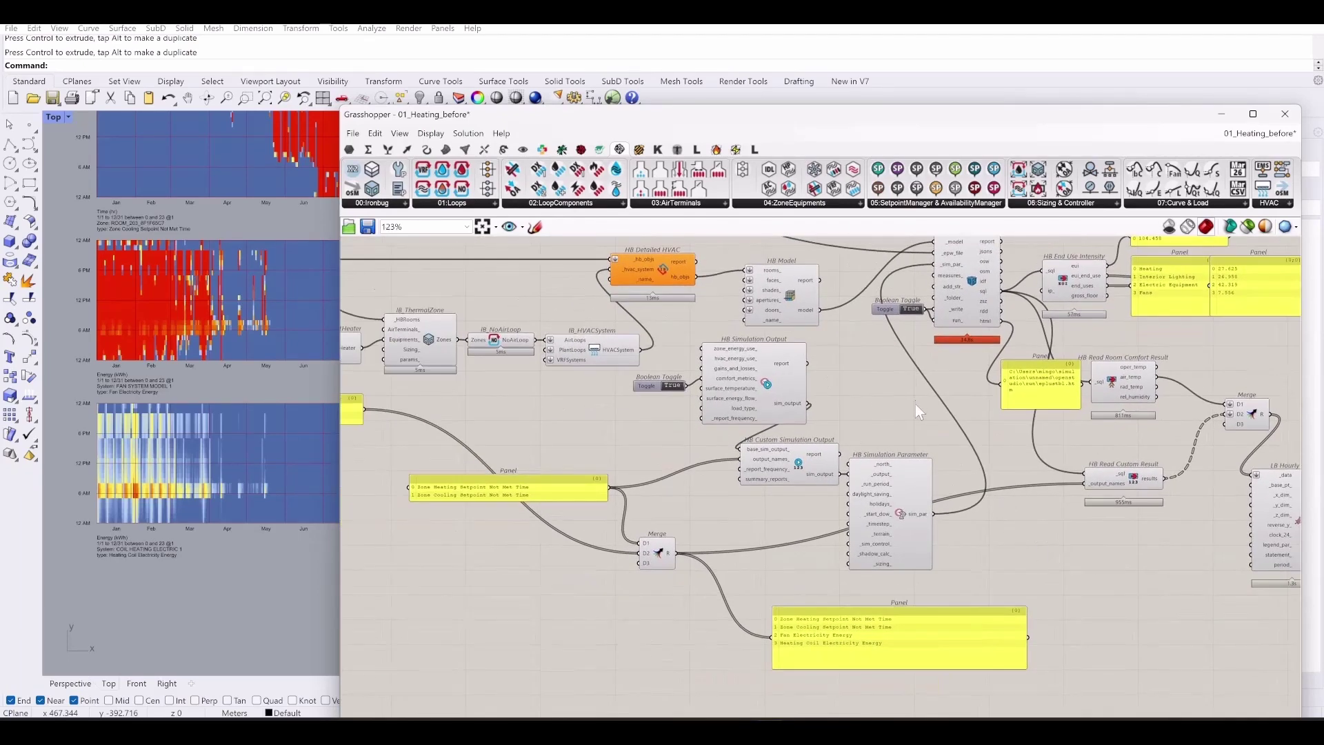
pyautogui.scroll(-4, 915, 407)
pyautogui.click(352, 134)
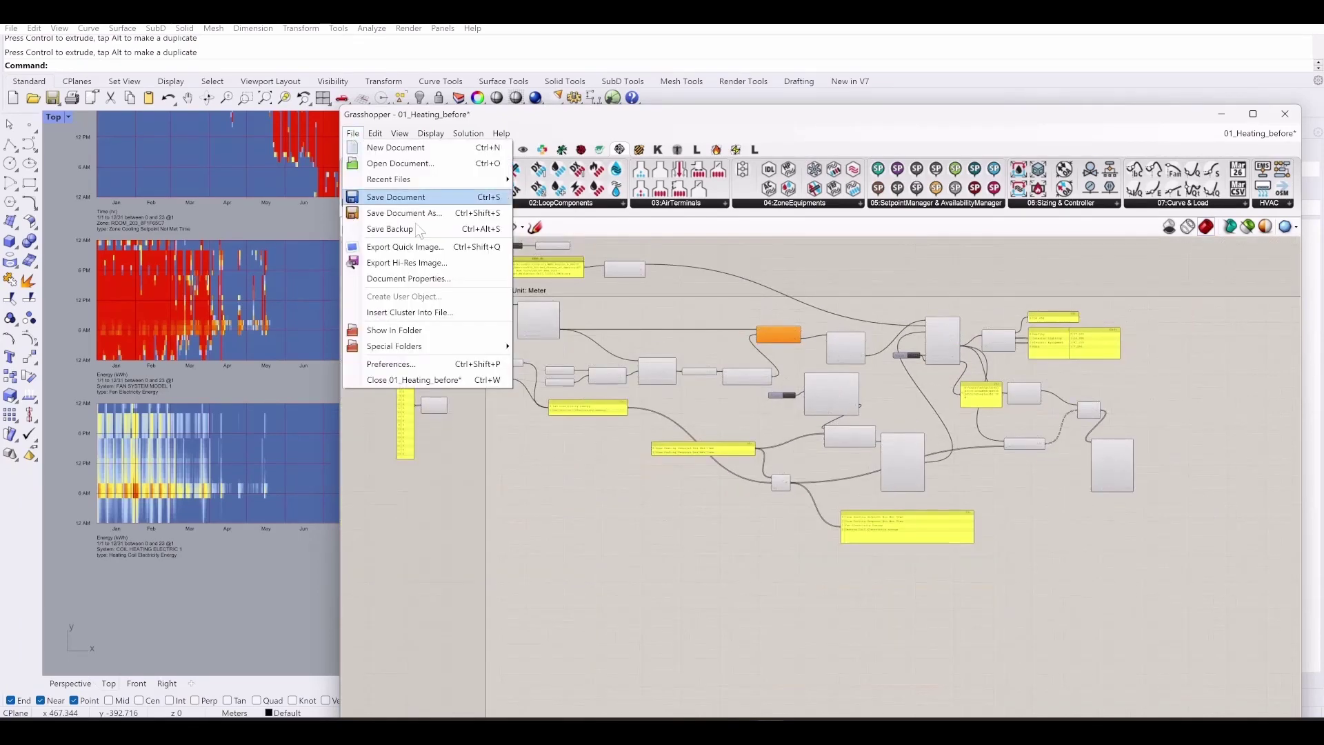
pyautogui.click(432, 209)
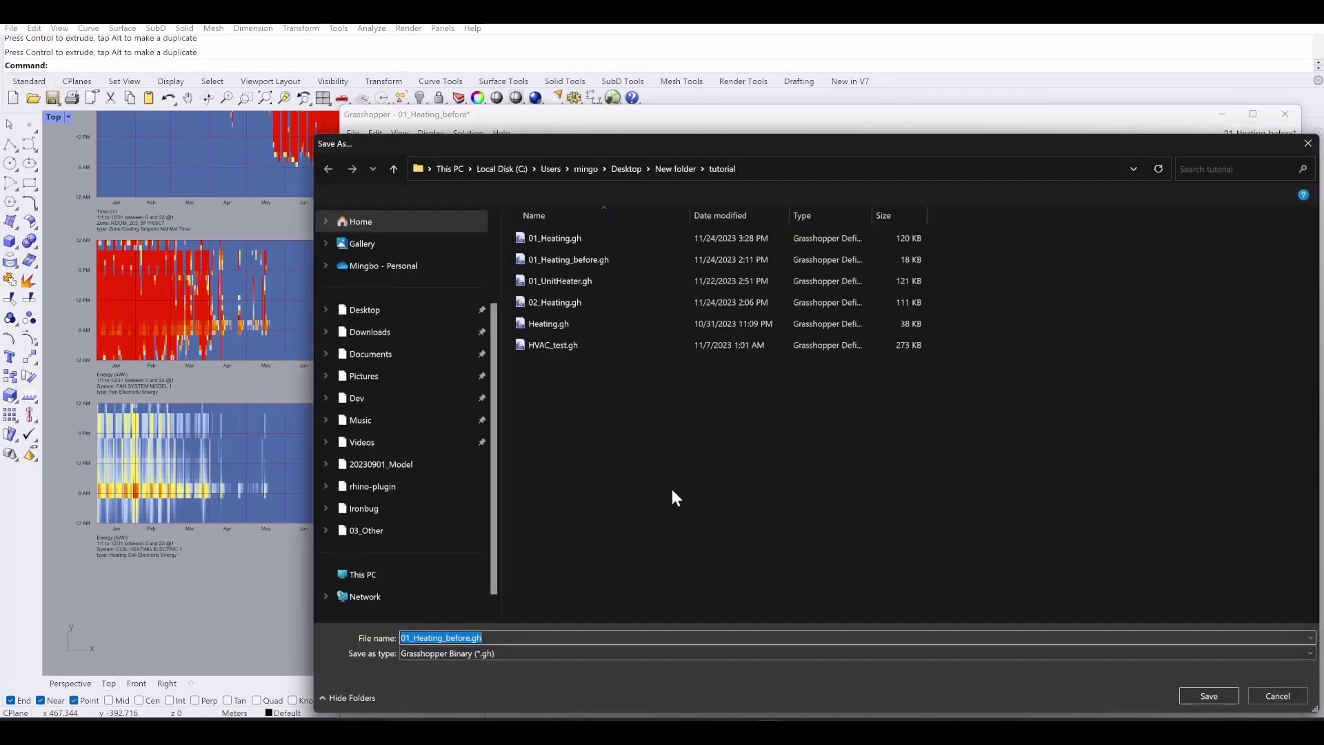
pyautogui.click(470, 638)
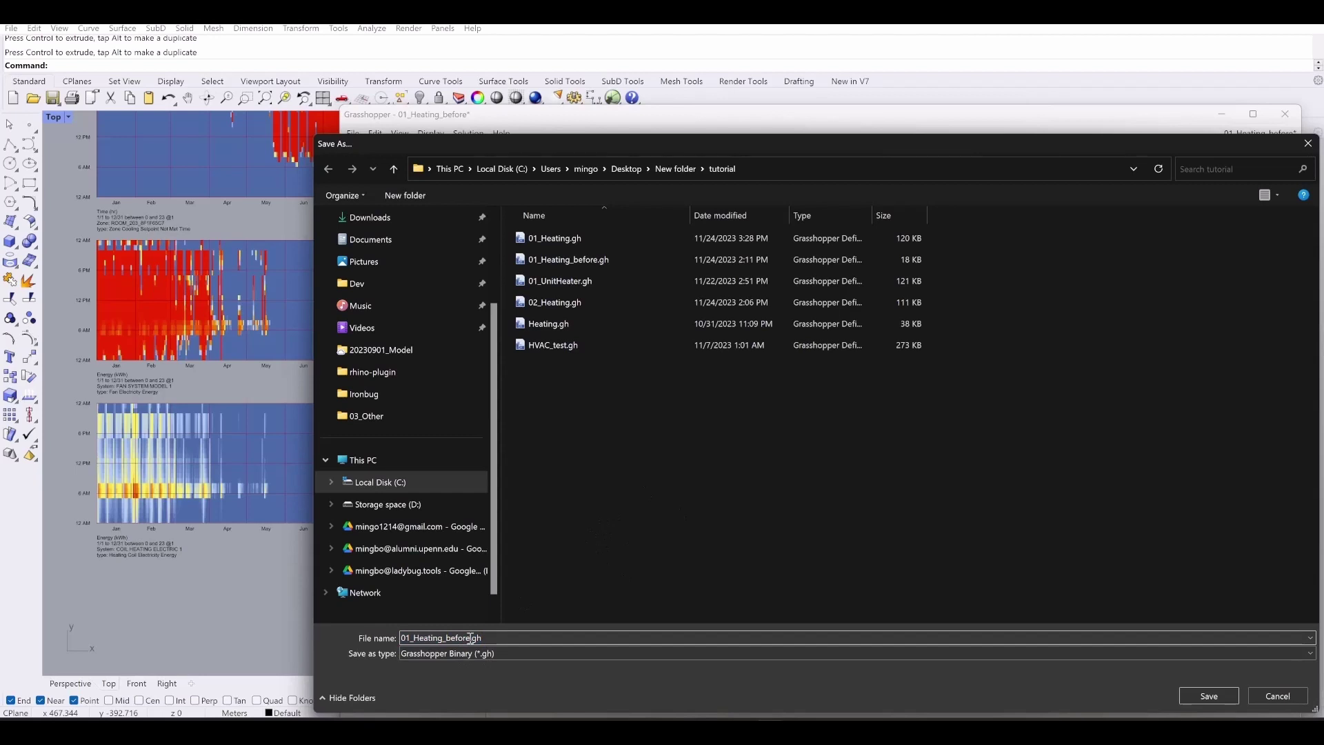
pyautogui.moveTo(470, 637); pyautogui.dragTo(445, 638)
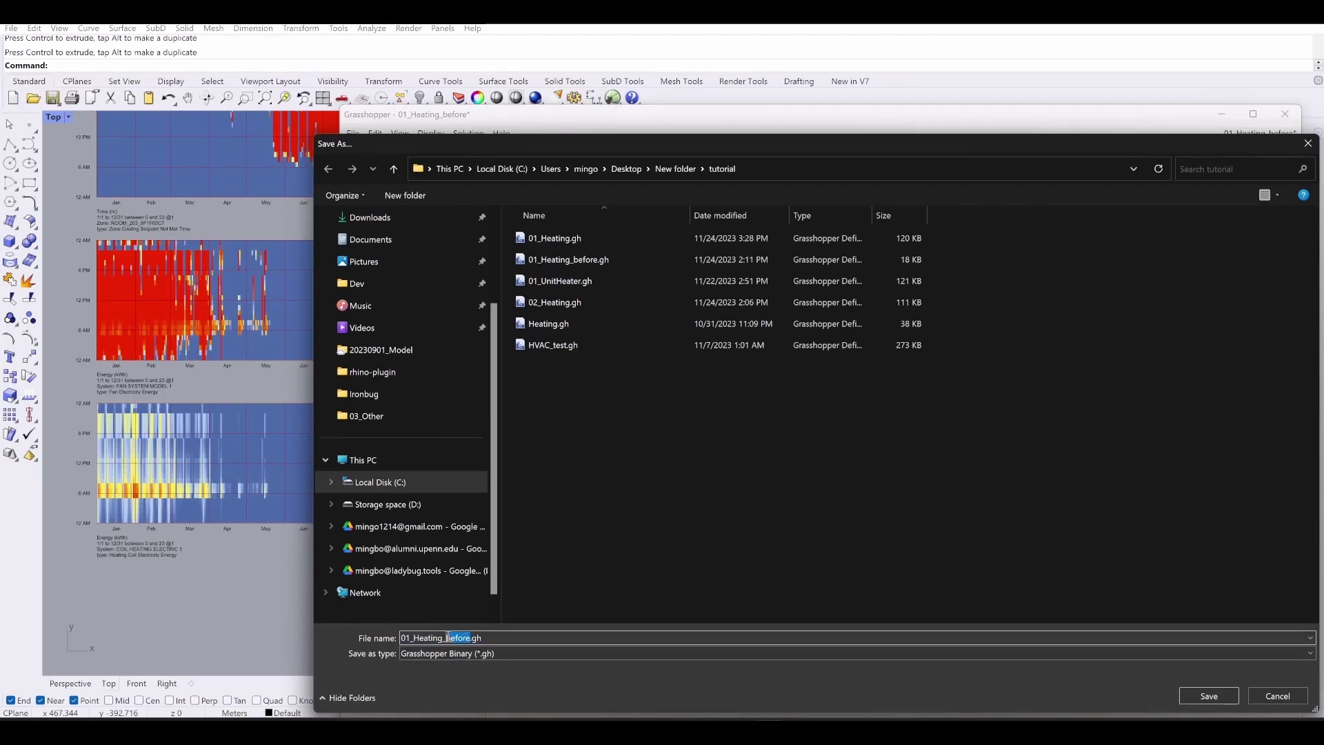
pyautogui.press('BackSpace')
pyautogui.write('SingleUnitHeater')
pyautogui.press('Return')
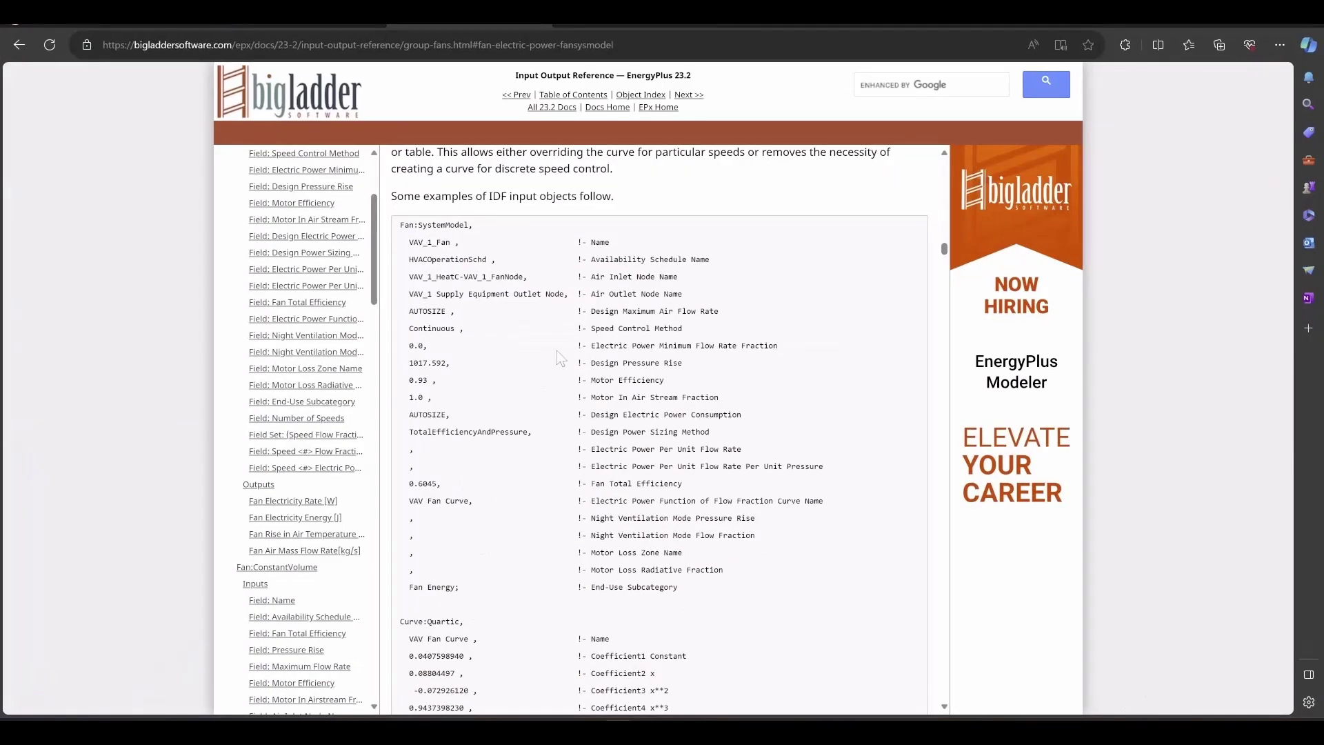
# - Switch to the EnergyPlus fan reference in the browser, copy the Zone1UnitHeatFan Fan:SystemModel example, and return to Grasshopper
pyautogui.scroll(-7, 517, 434)
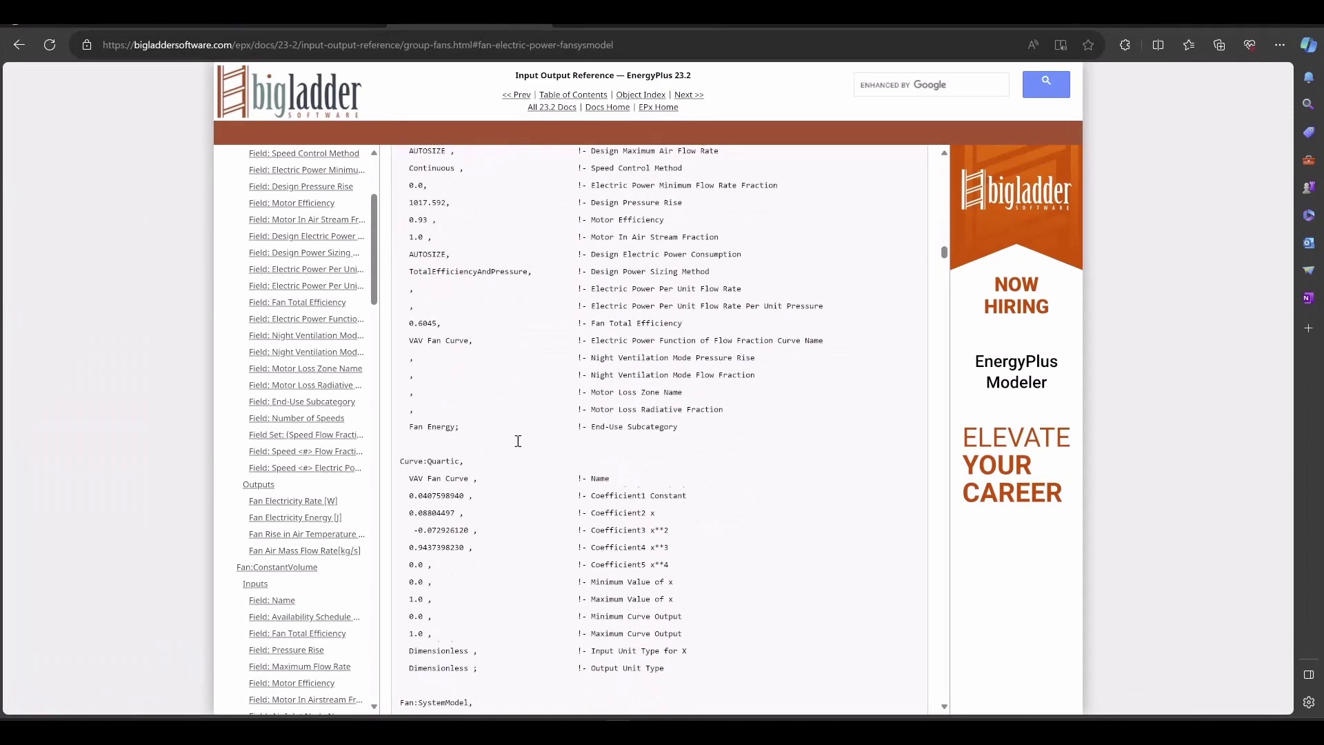
pyautogui.scroll(-1, 518, 510)
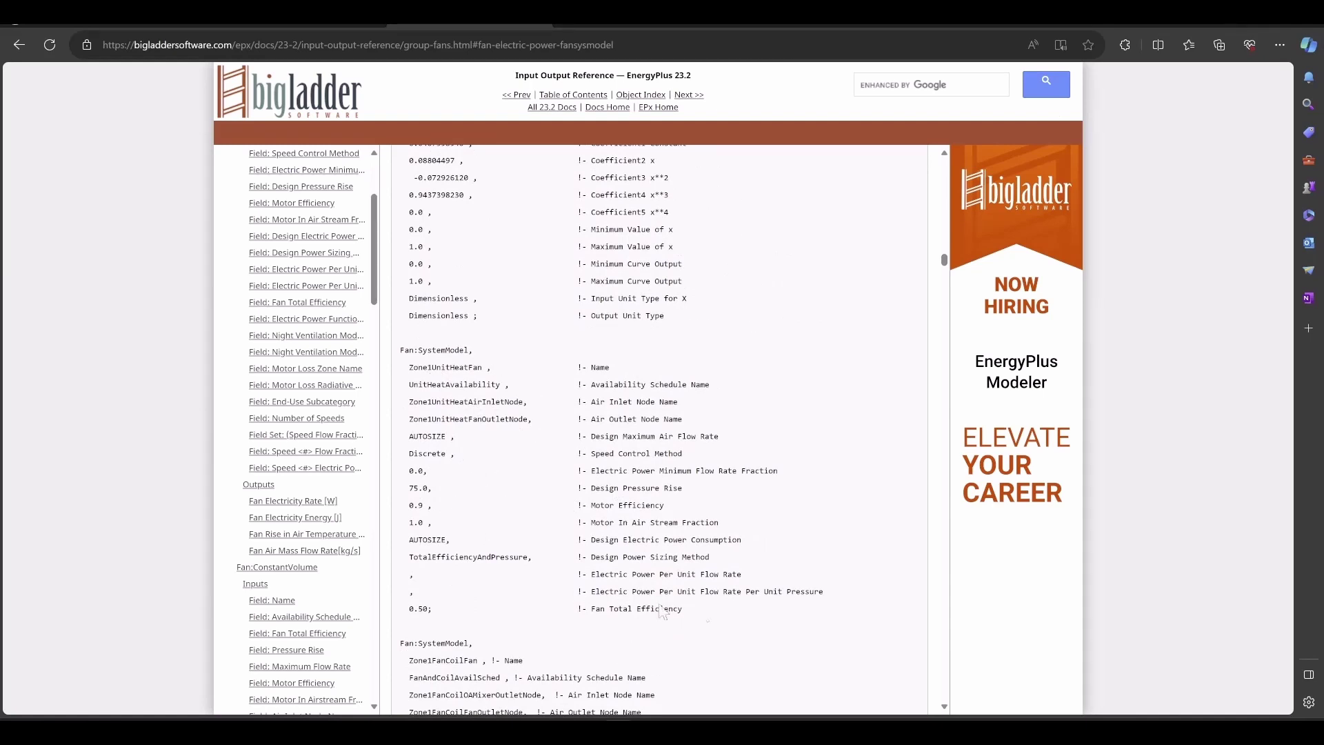
pyautogui.moveTo(687, 609); pyautogui.dragTo(400, 353)
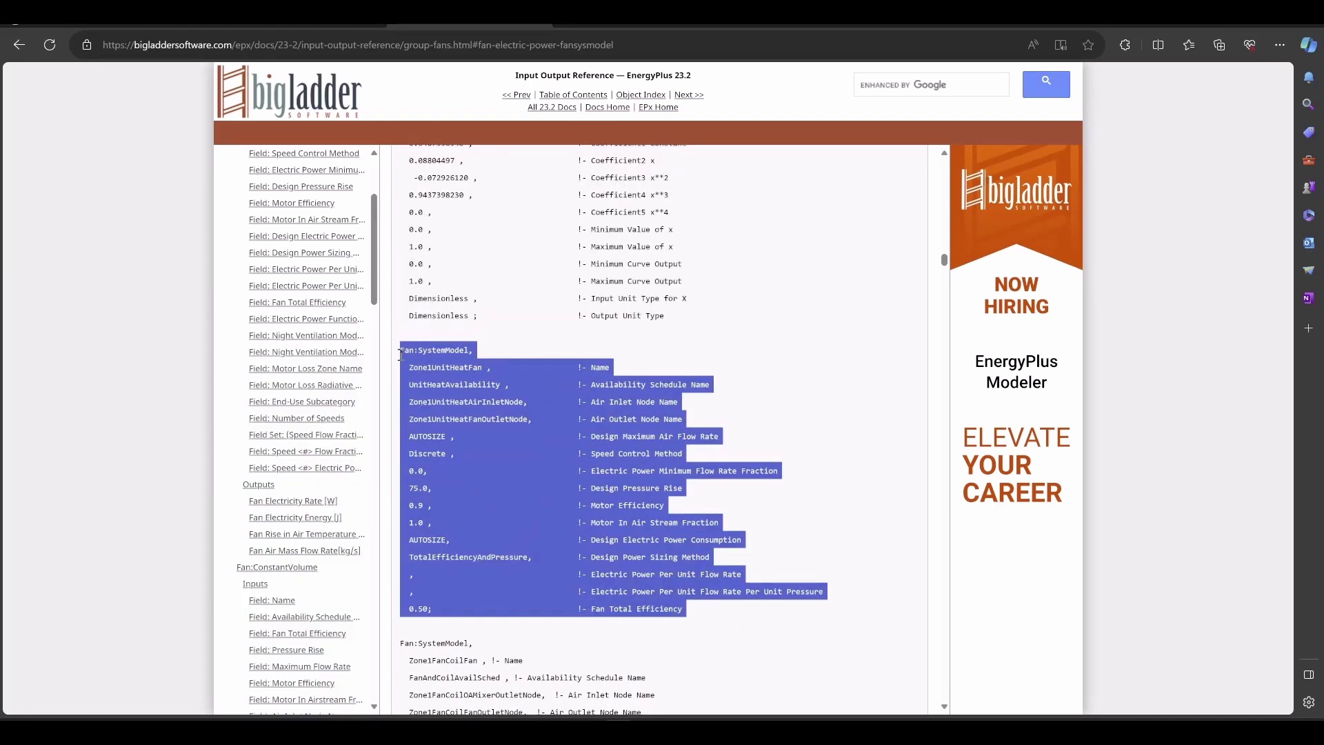
pyautogui.rightClick(507, 423)
pyautogui.click(592, 431)
pyautogui.click(1244, 25)
# - Add a panel in the empty canvas area below the unit heater components and paste the Fan:SystemModel example into it
pyautogui.moveTo(585, 490); pyautogui.dragTo(749, 416, button='right')
pyautogui.scroll(4, 664, 543)
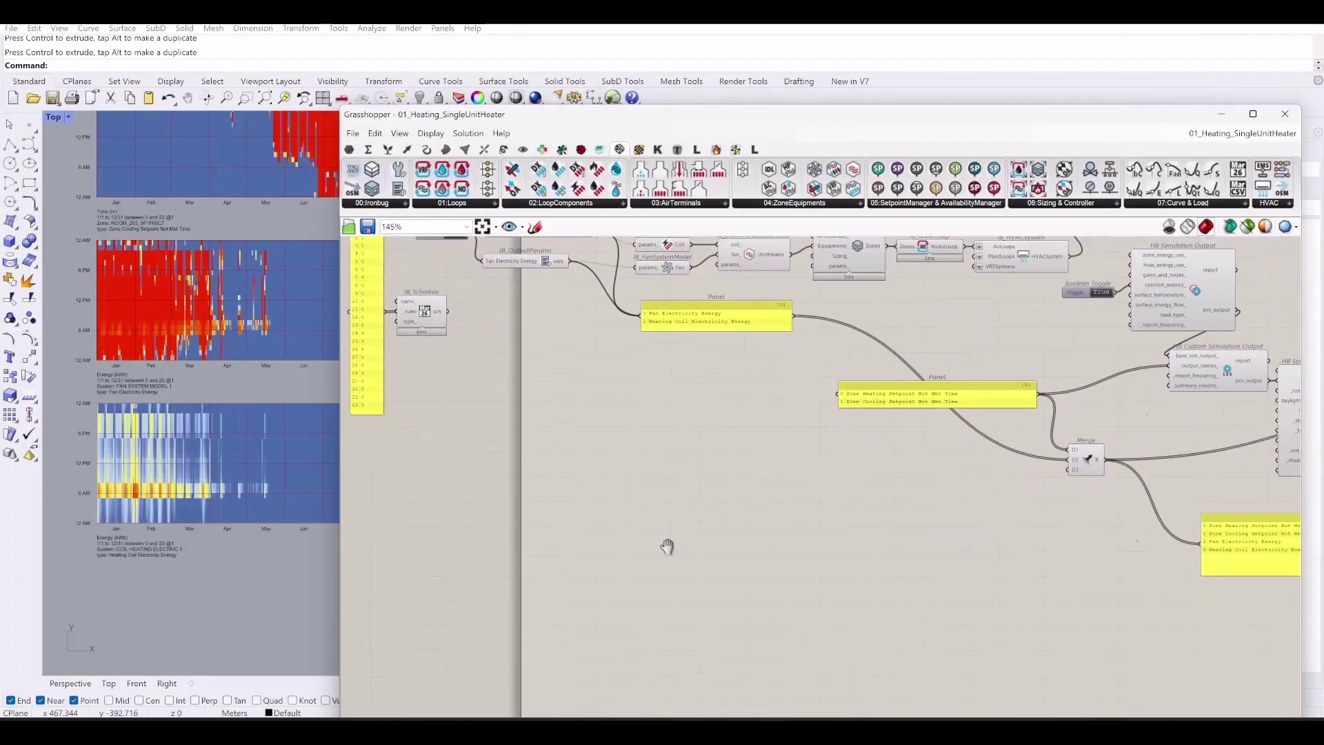
pyautogui.doubleClick(595, 577)
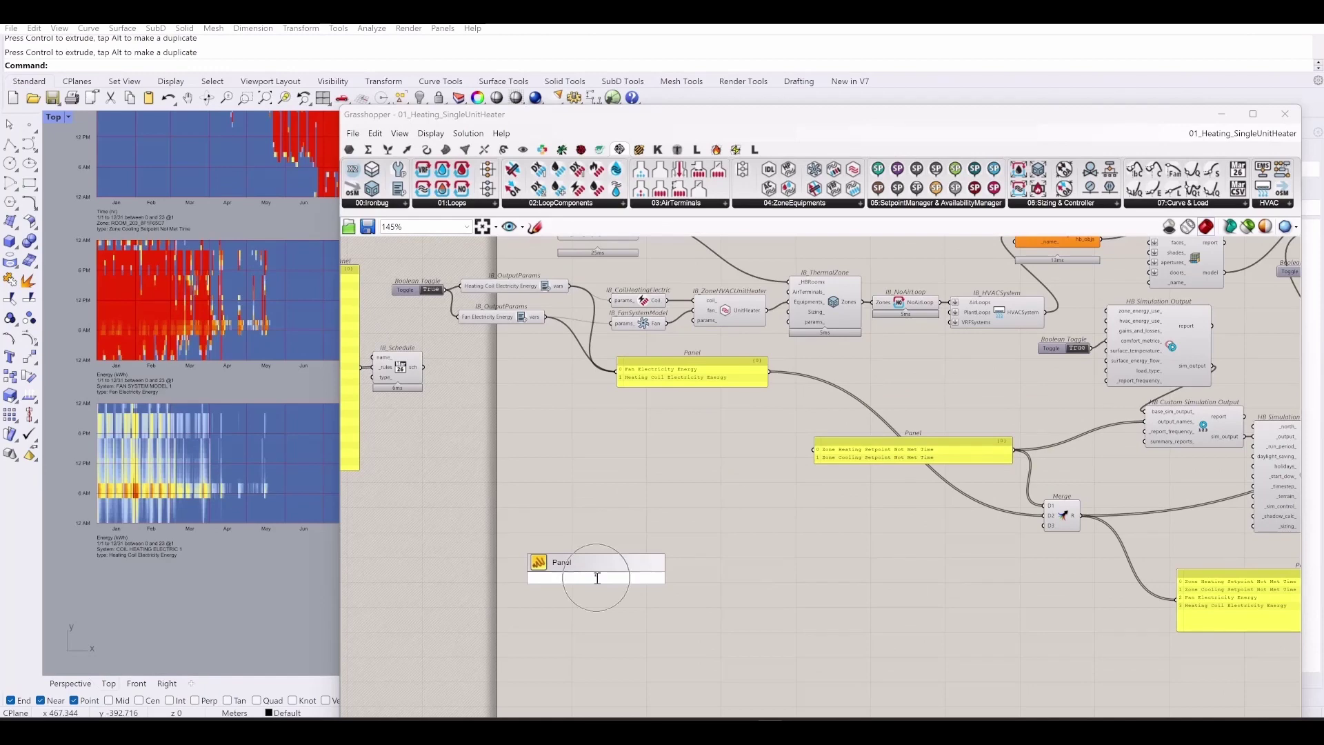
pyautogui.press('Return')
pyautogui.doubleClick(595, 577)
pyautogui.hotkey('ctrl', 'v')
pyautogui.click(714, 606)
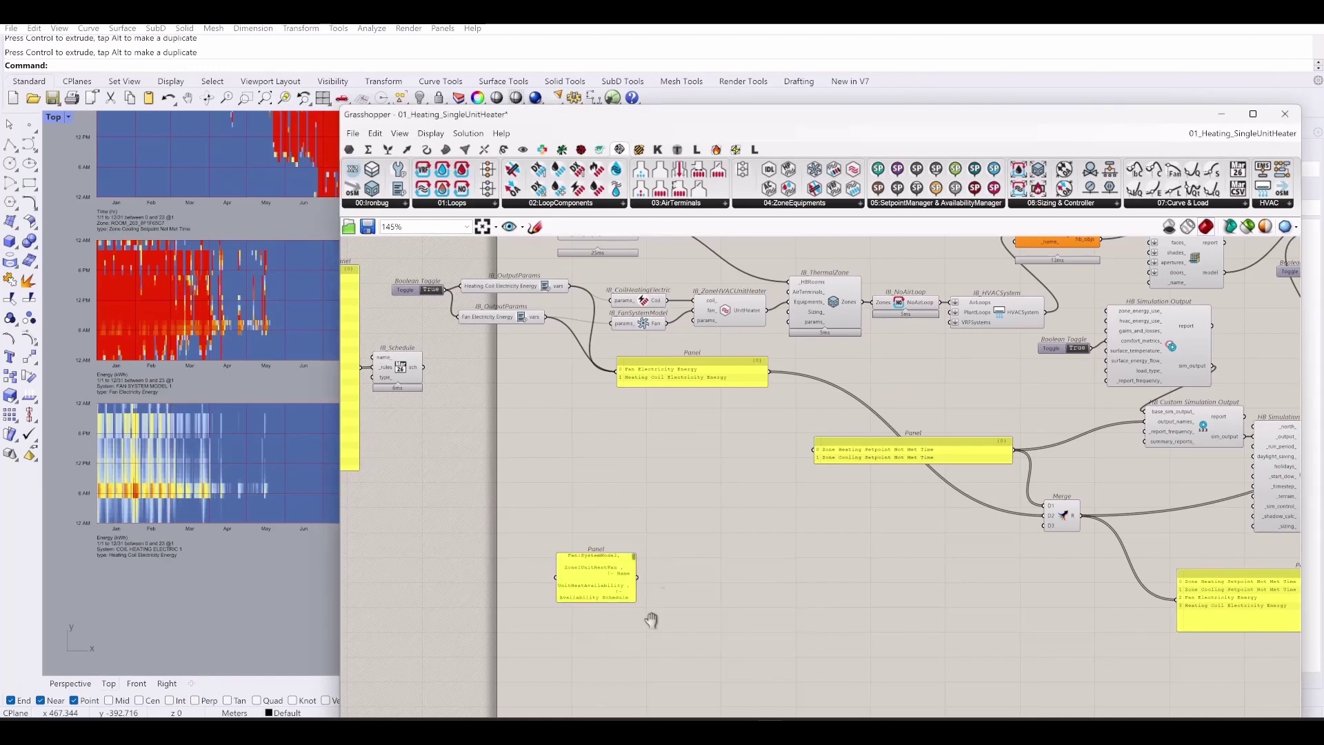
# - Enlarge the pasted Fan:SystemModel panel and left-align its text so each field fits on one line
pyautogui.moveTo(645, 620); pyautogui.dragTo(649, 534, button='right')
pyautogui.scroll(3, 649, 534)
pyautogui.moveTo(645, 502); pyautogui.dragTo(946, 666)
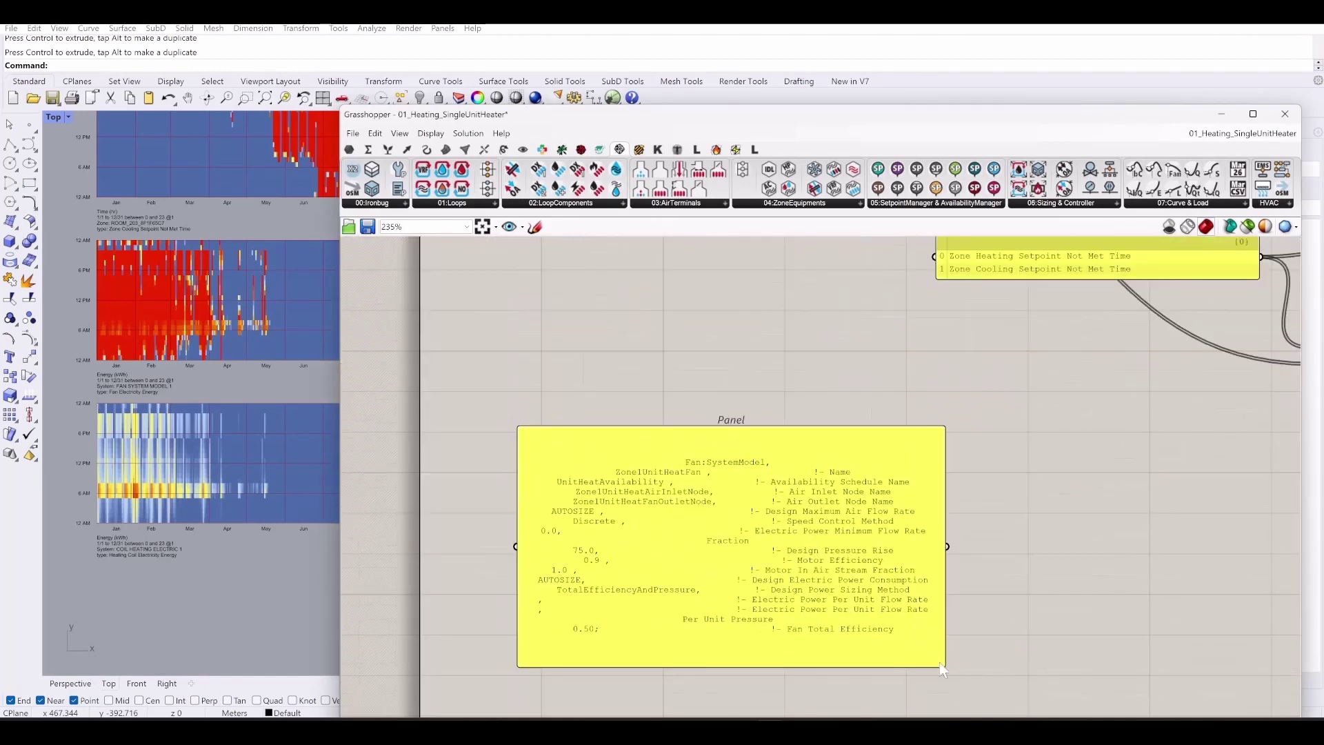
pyautogui.scroll(2, 746, 568)
pyautogui.click(718, 548)
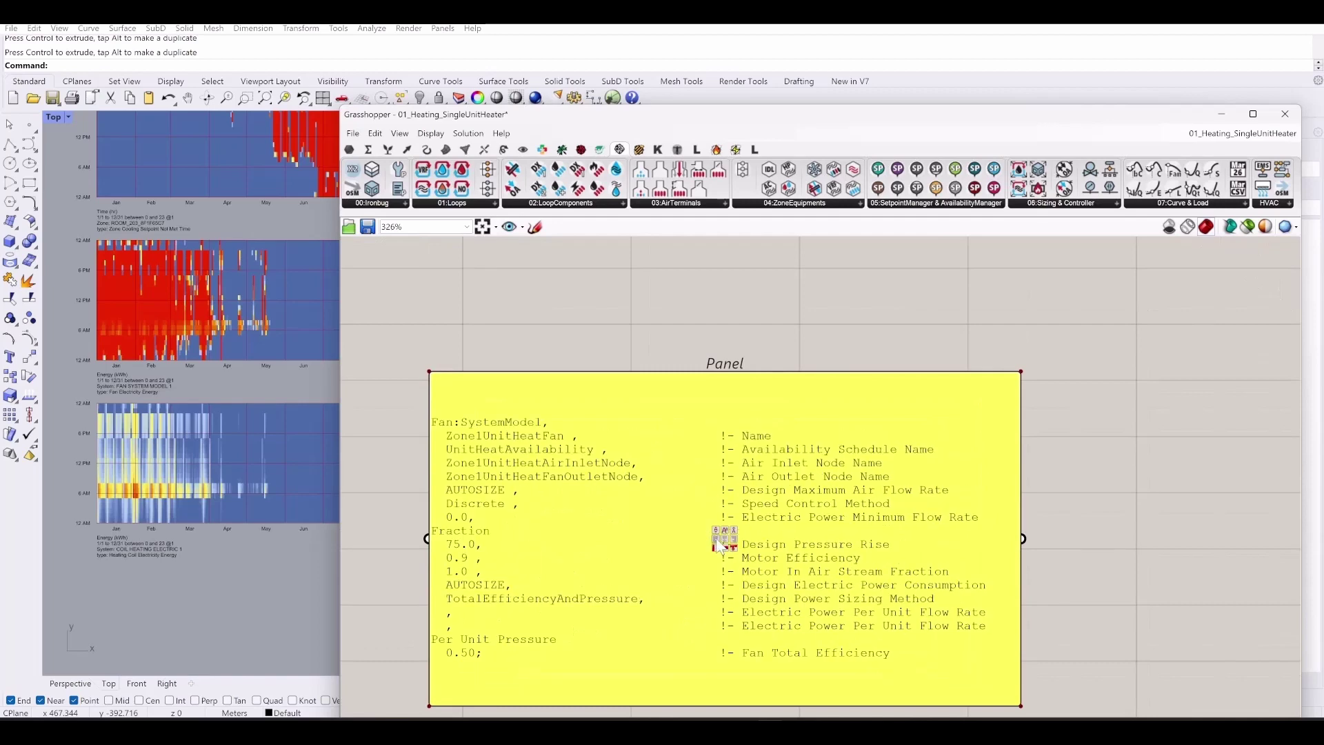
pyautogui.scroll(-2, 651, 305)
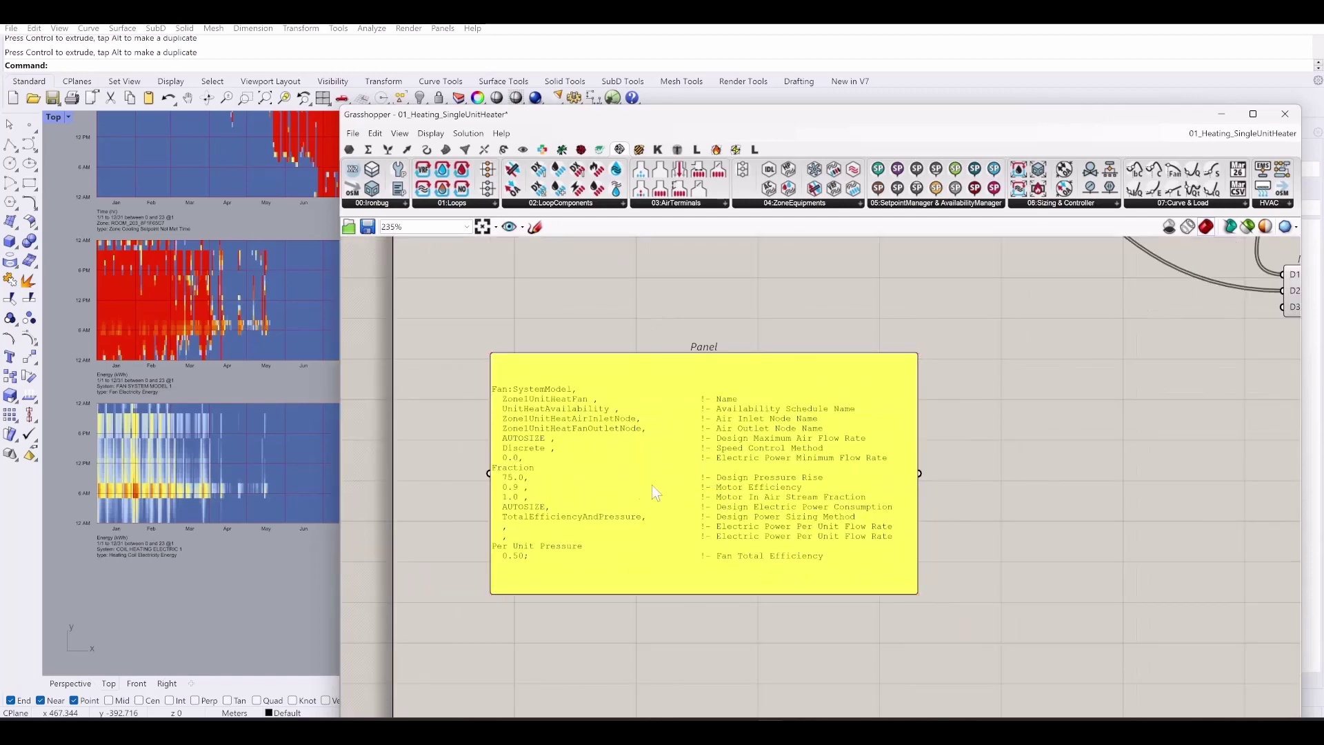
pyautogui.moveTo(920, 424); pyautogui.dragTo(1044, 431)
# - Set the Boolean Toggle feeding HB Model to OSM to False
pyautogui.scroll(-4, 939, 436)
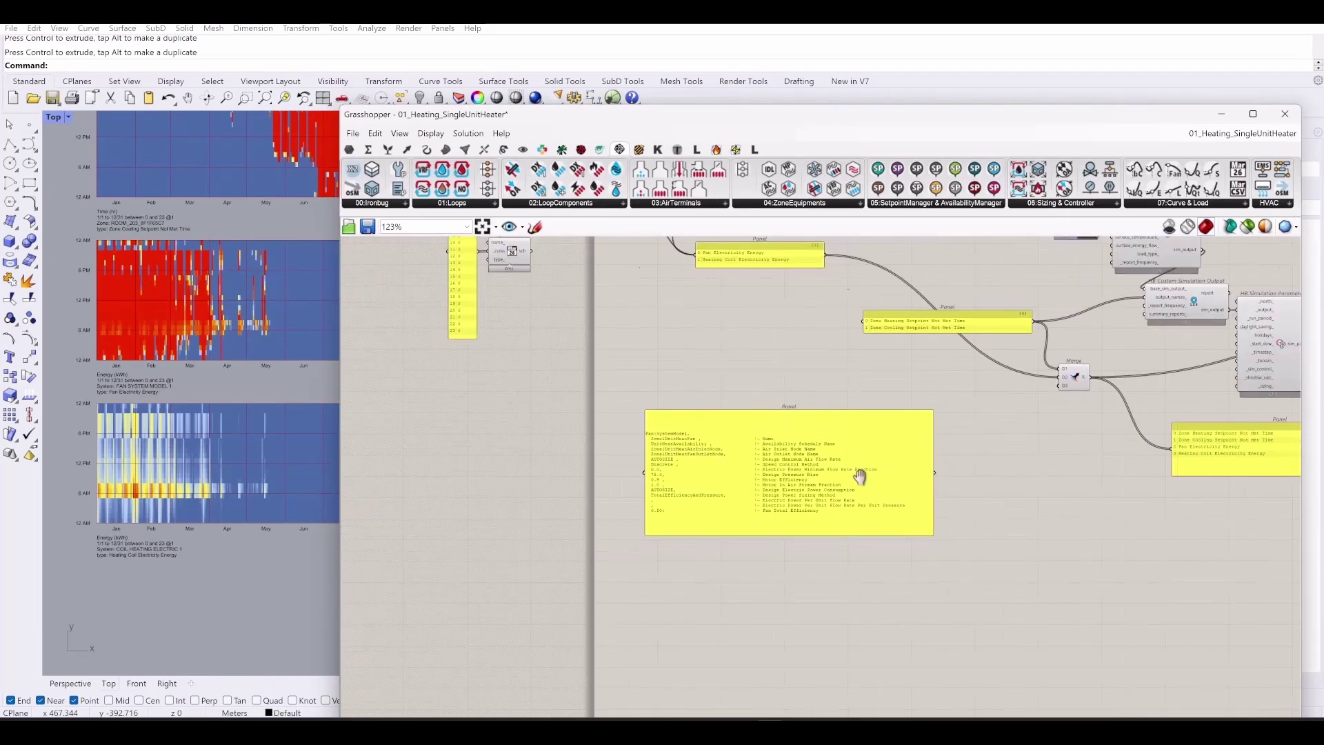
pyautogui.scroll(4, 1075, 335)
pyautogui.doubleClick(1038, 345)
pyautogui.scroll(-4, 1172, 293)
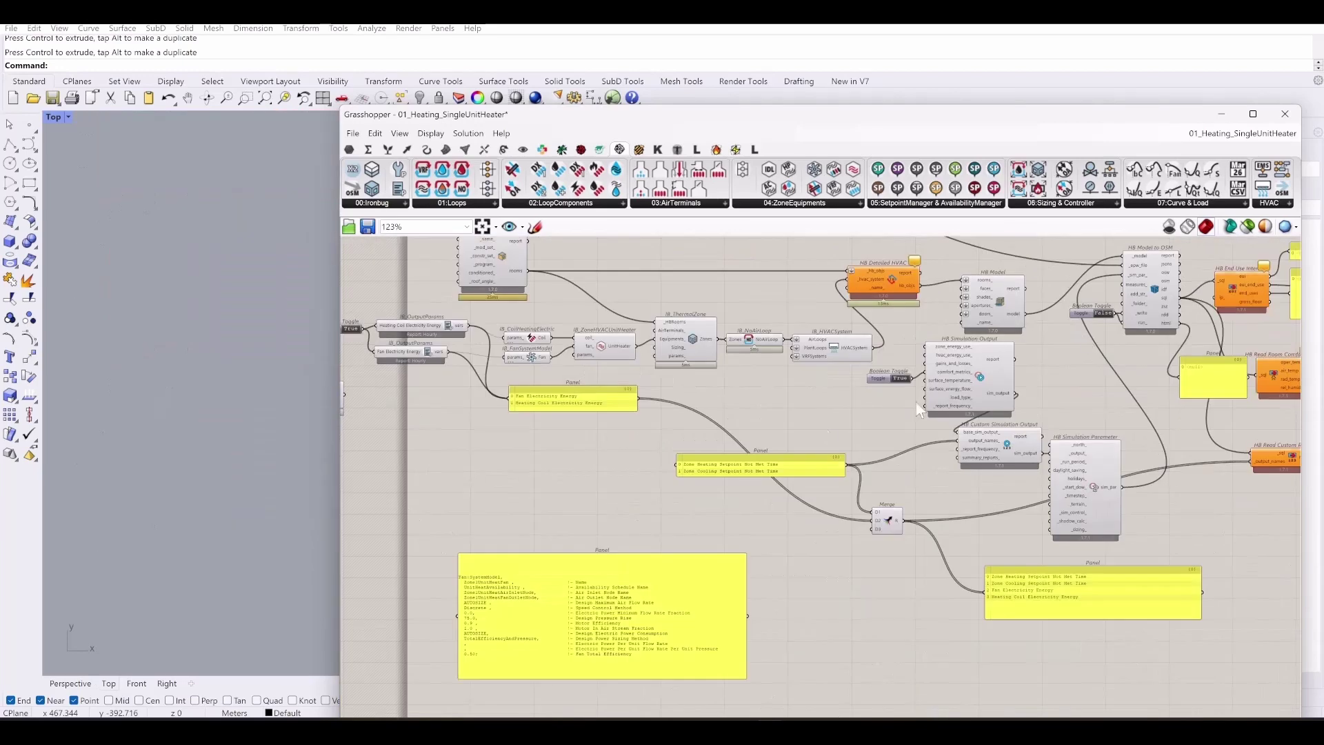
# - Move the Fan:SystemModel reference panel closer beneath the heating coil and fan components
pyautogui.moveTo(696, 448); pyautogui.dragTo(948, 437, button='right')
pyautogui.moveTo(781, 591); pyautogui.dragTo(691, 538)
pyautogui.scroll(4, 696, 387)
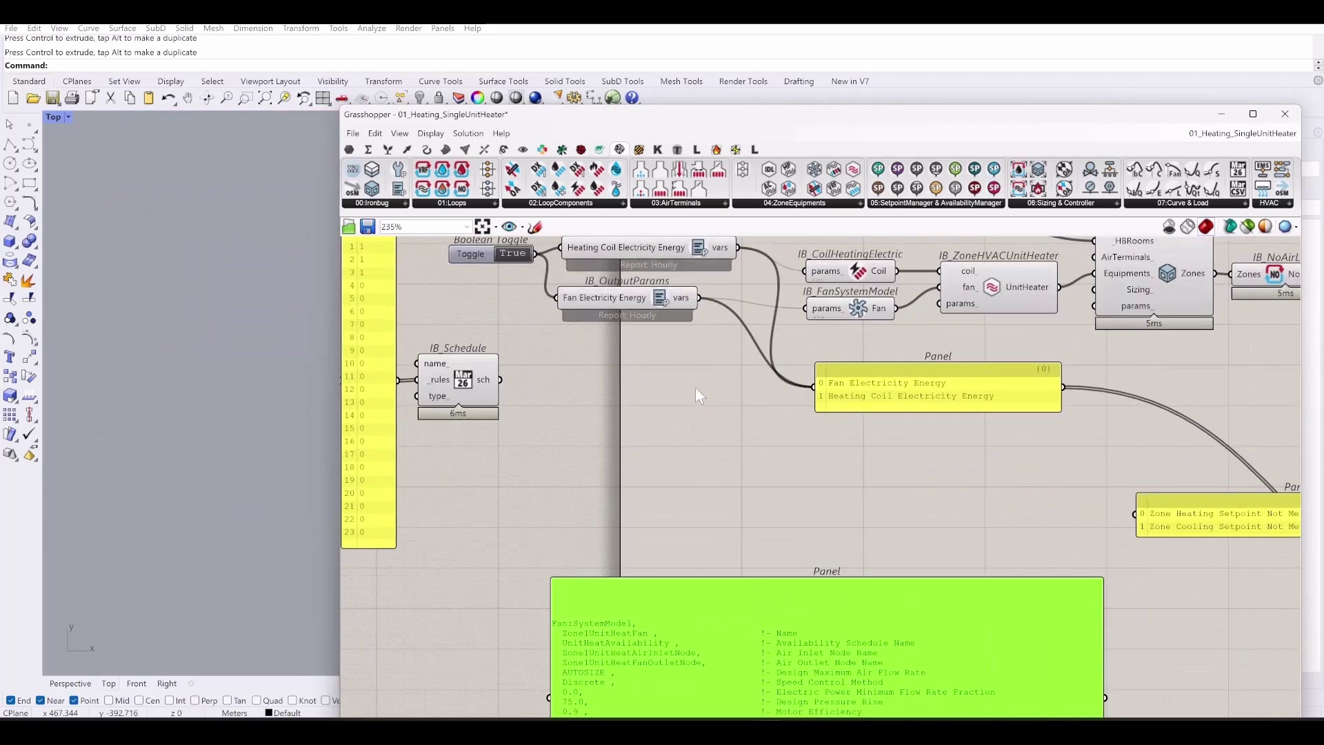
pyautogui.moveTo(671, 406); pyautogui.dragTo(667, 467, button='right')
pyautogui.click(738, 602)
pyautogui.moveTo(709, 655); pyautogui.dragTo(713, 580)
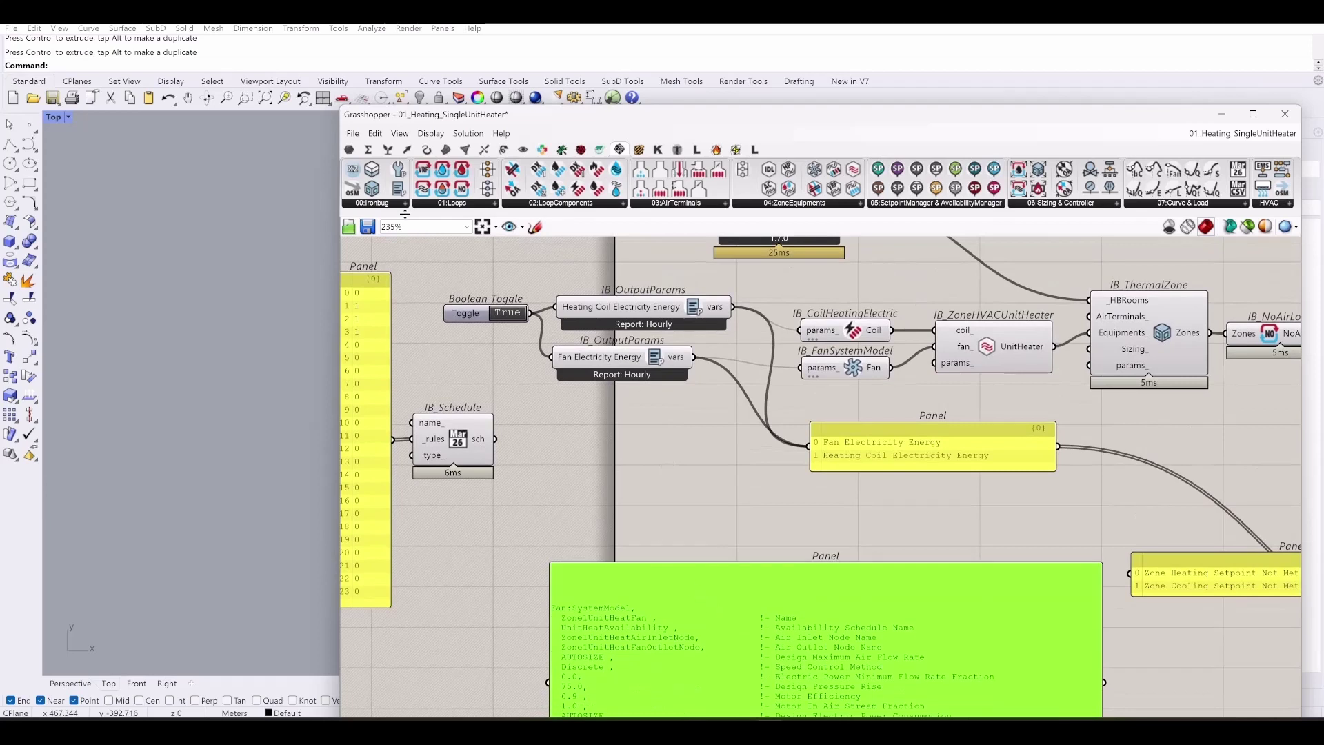
# - Add an IB_ObjParams component, connect it to the params input of IB_FanSystemModel, and arrange it below the output parameters
pyautogui.moveTo(406, 172); pyautogui.dragTo(518, 292)
pyautogui.moveTo(675, 449); pyautogui.dragTo(802, 368)
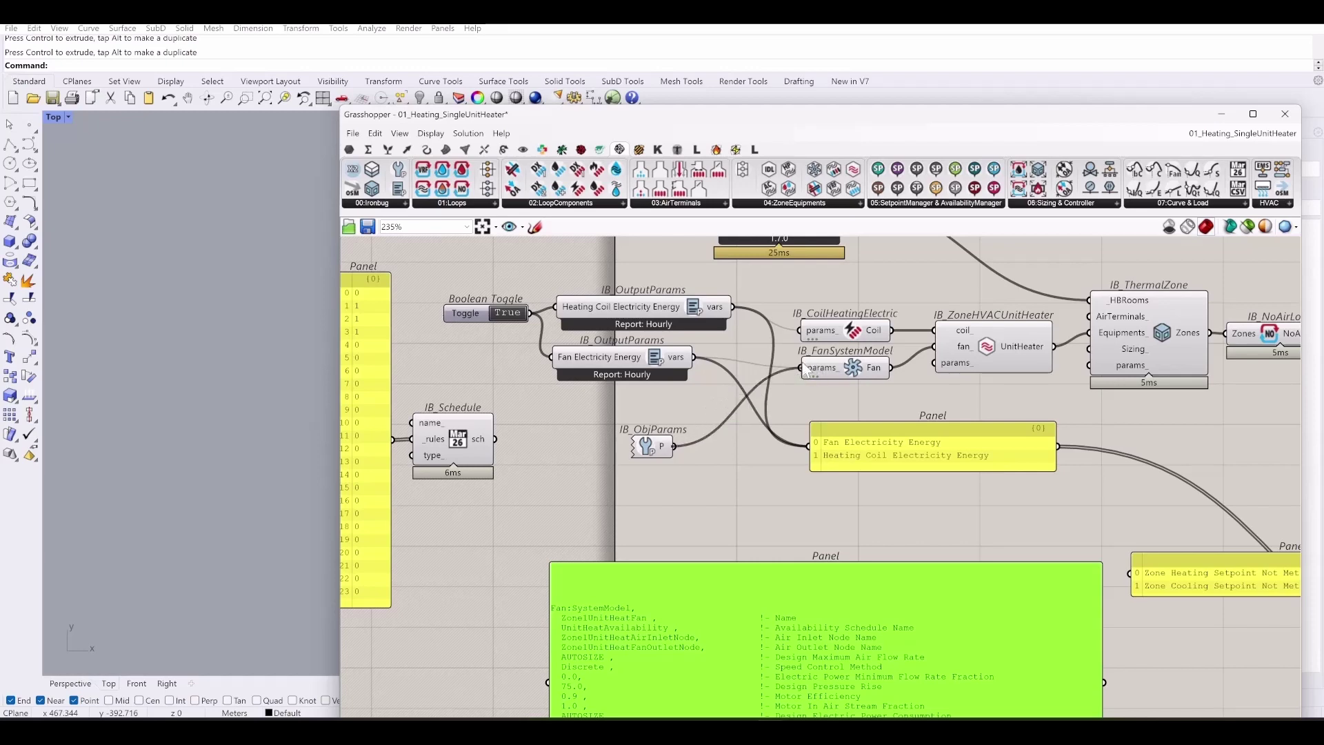
pyautogui.moveTo(744, 541); pyautogui.dragTo(726, 474, button='right')
pyautogui.moveTo(758, 565); pyautogui.dragTo(690, 641)
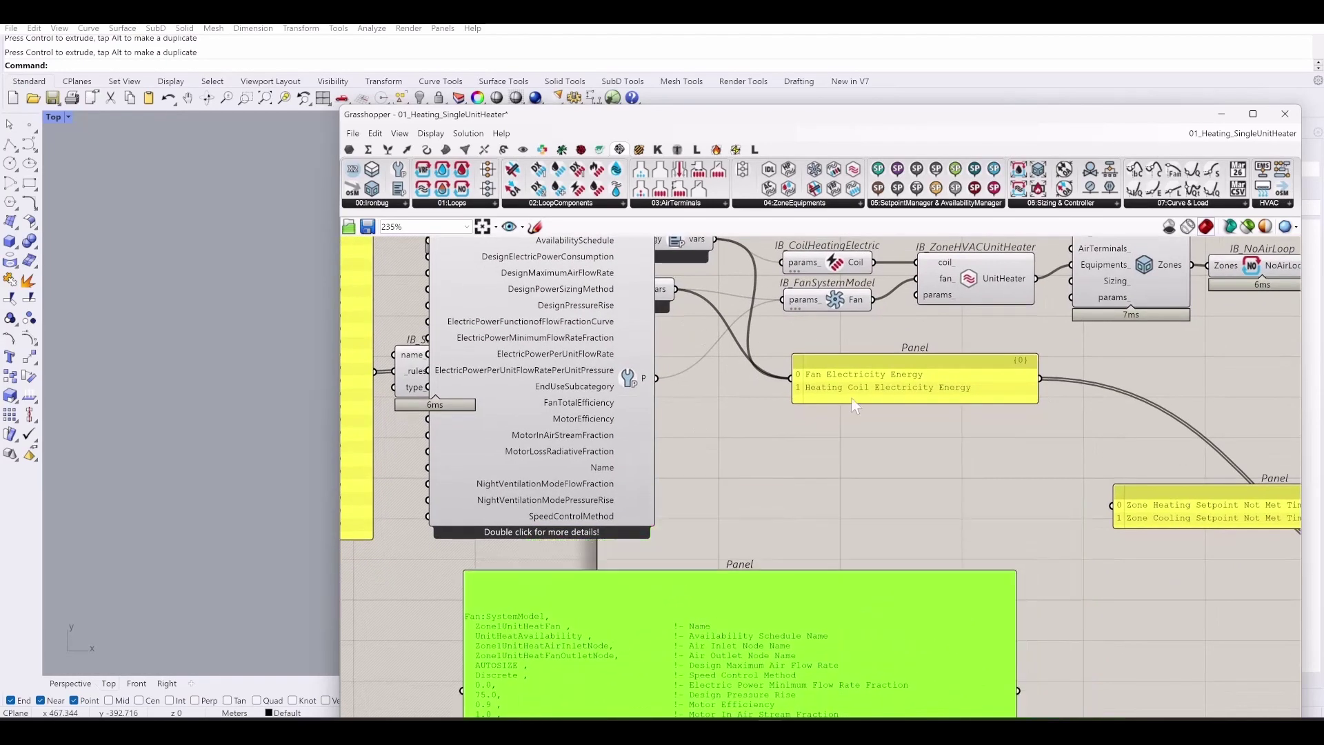
pyautogui.moveTo(833, 301)
pyautogui.mouseDown()
pyautogui.moveTo(848, 301)
pyautogui.moveTo(846, 312)
pyautogui.mouseUp()
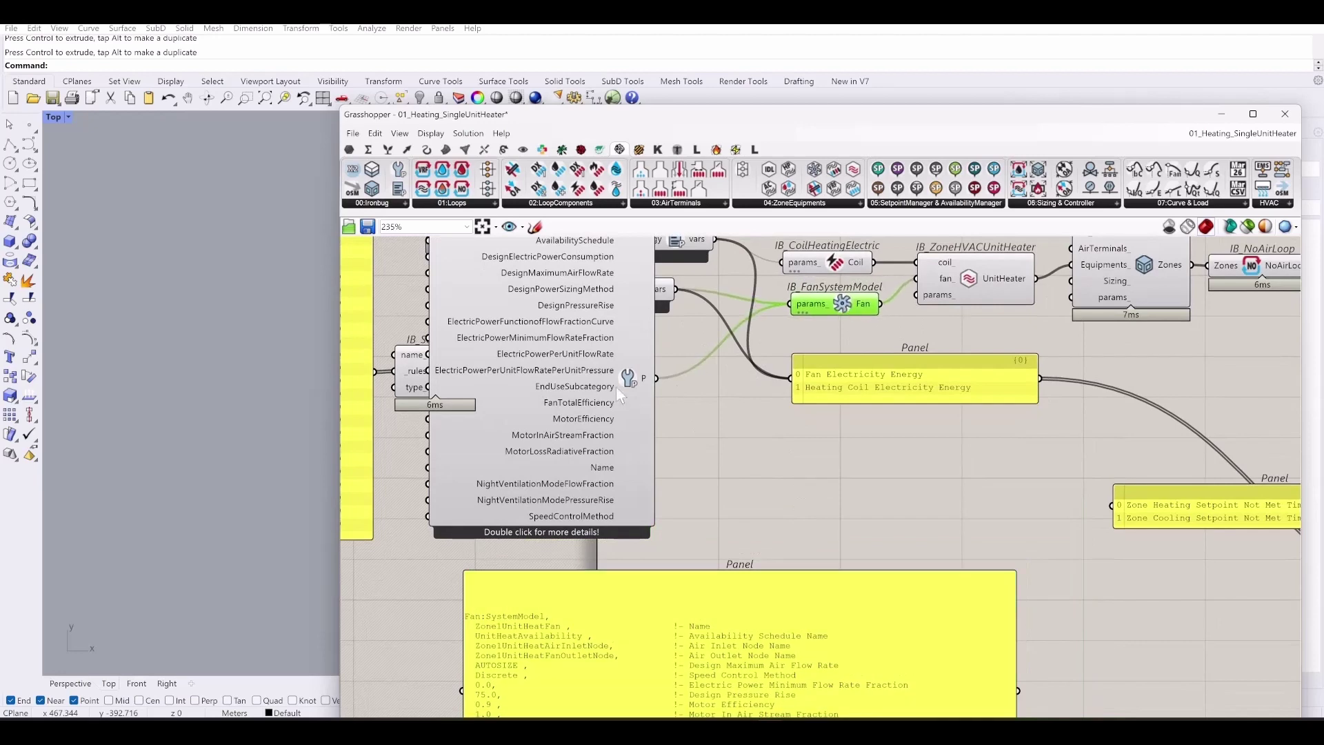
pyautogui.moveTo(615, 386); pyautogui.dragTo(716, 487)
# - Move the schedule components away from IB_ObjParams and shift the Fan:SystemModel reference panel to clear working space
pyautogui.moveTo(476, 462); pyautogui.dragTo(783, 473, button='right')
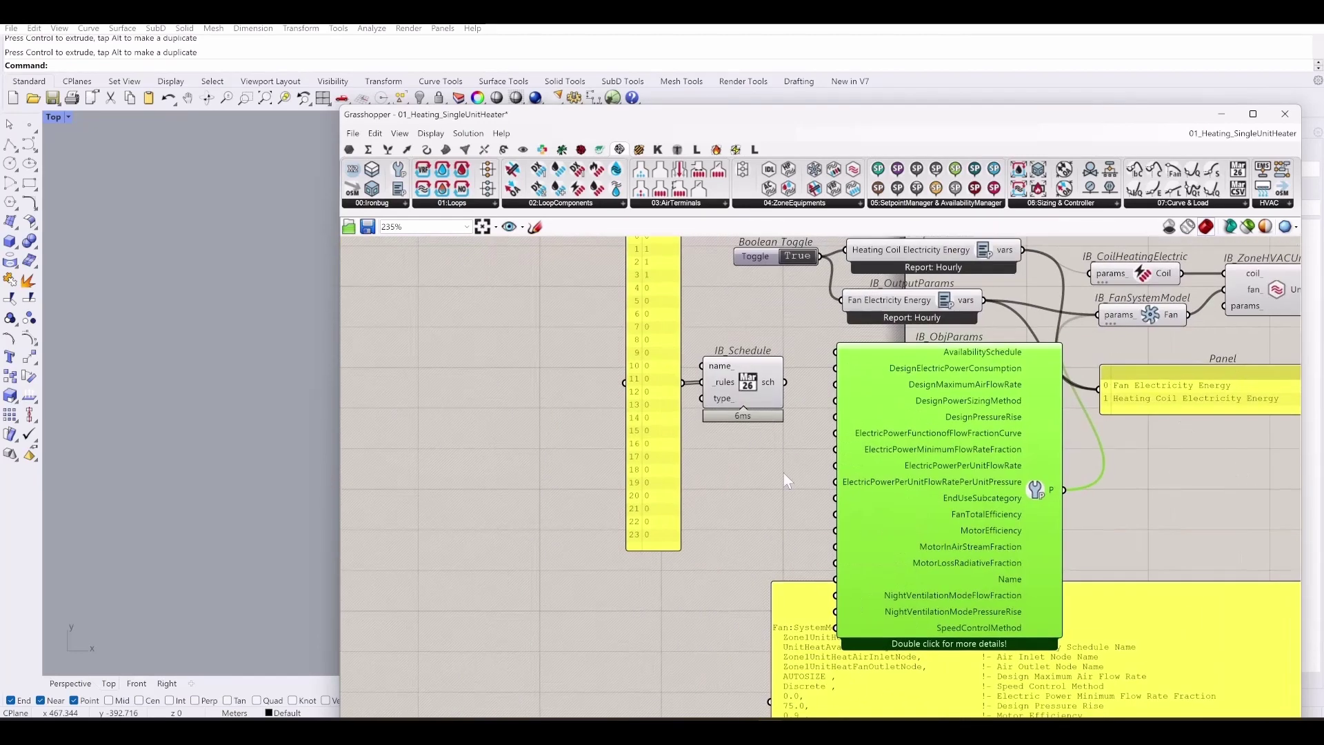
pyautogui.moveTo(783, 473); pyautogui.dragTo(572, 363)
pyautogui.moveTo(757, 407); pyautogui.dragTo(400, 514)
pyautogui.moveTo(942, 464); pyautogui.dragTo(617, 405, button='right')
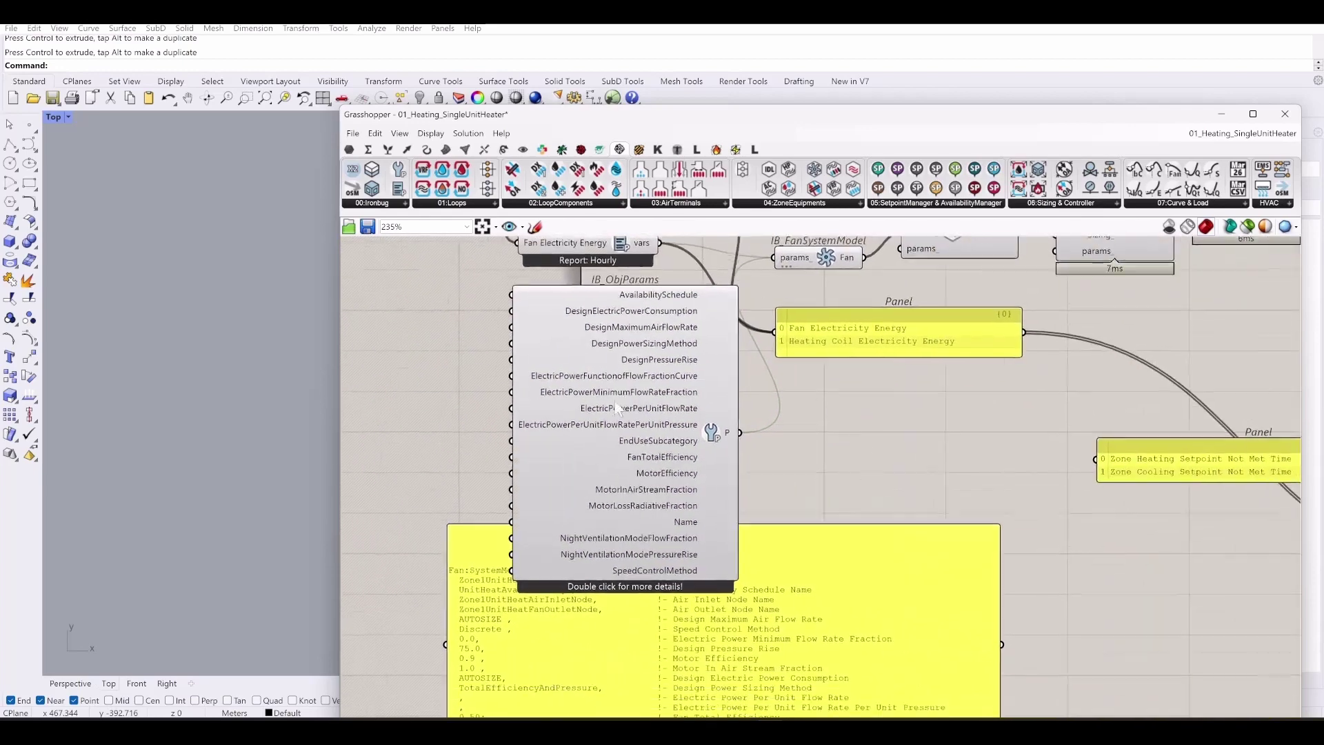
pyautogui.moveTo(912, 588); pyautogui.dragTo(758, 613)
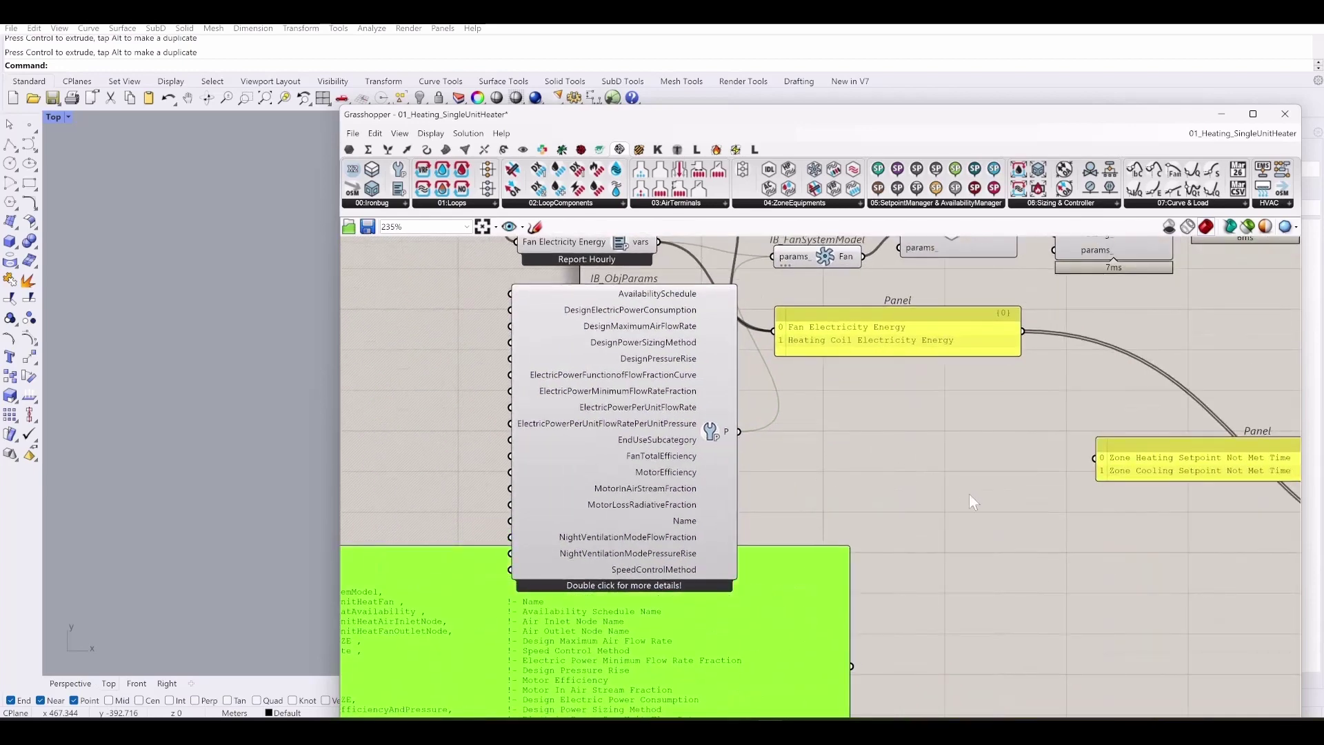
# - Add a panel connected to the Fan output of IB_FanSystemModel and enlarge it to show all fan fields
pyautogui.moveTo(970, 494); pyautogui.dragTo(928, 523, button='right')
pyautogui.doubleClick(933, 504)
pyautogui.write('//')
pyautogui.press('Return')
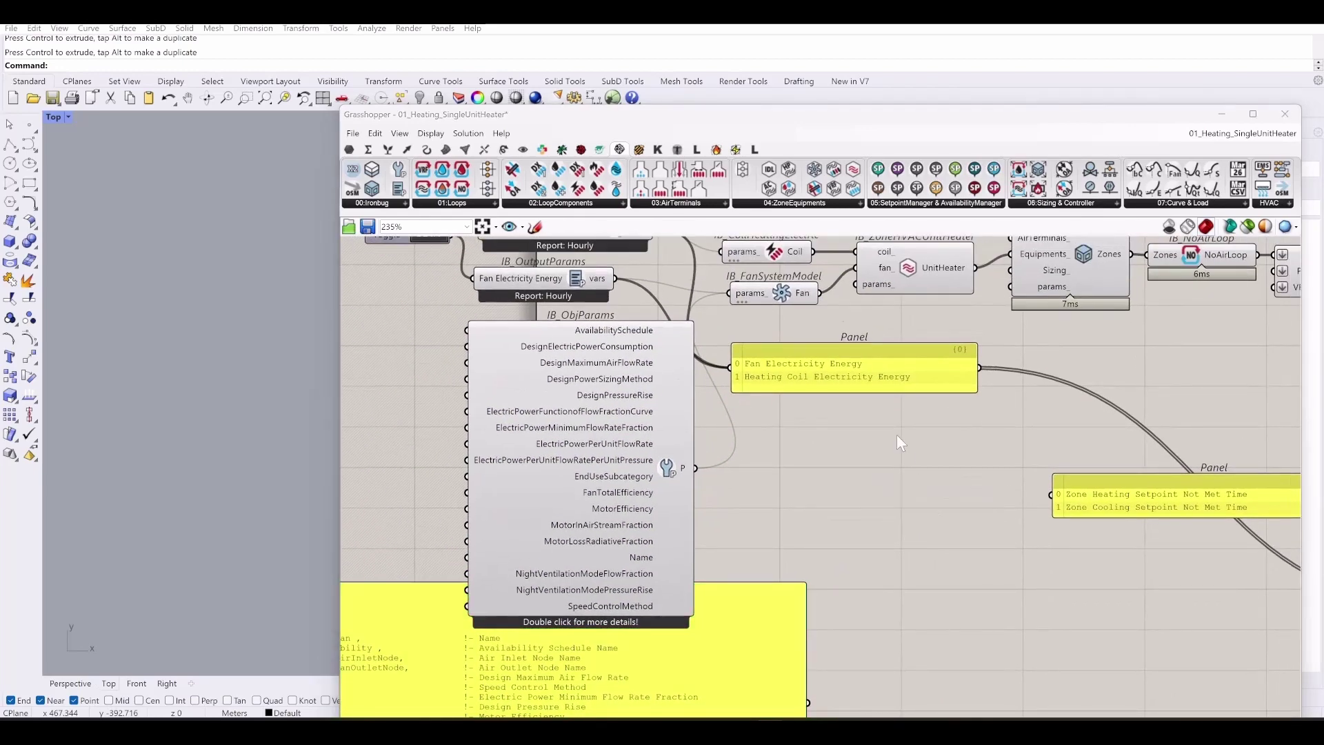
pyautogui.moveTo(821, 293); pyautogui.dragTo(850, 464)
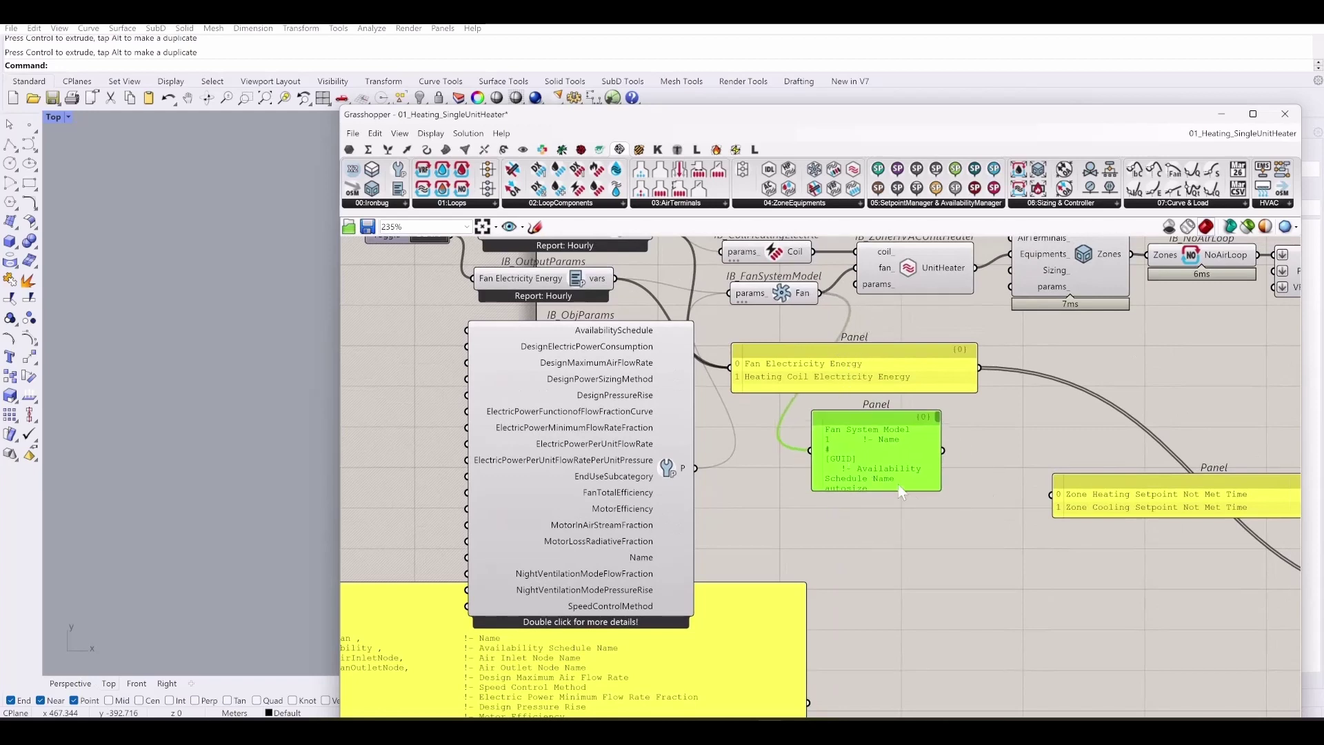
pyautogui.moveTo(937, 490); pyautogui.dragTo(1264, 670)
pyautogui.moveTo(976, 576); pyautogui.dragTo(1096, 533, button='right')
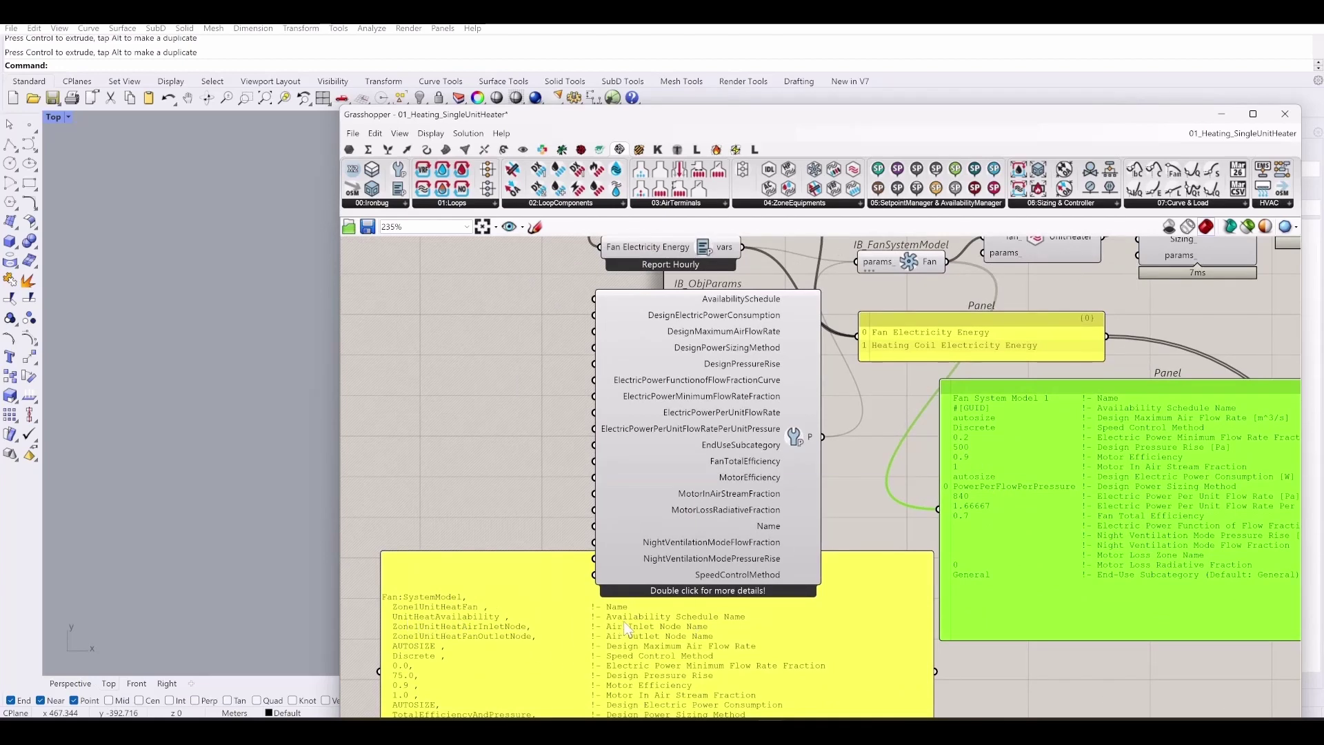
# - Set the fan's ElectricPowerMinimumFlowRateFraction to 0 with a new panel connected to IB_ObjParams
pyautogui.moveTo(637, 653); pyautogui.dragTo(612, 602, button='right')
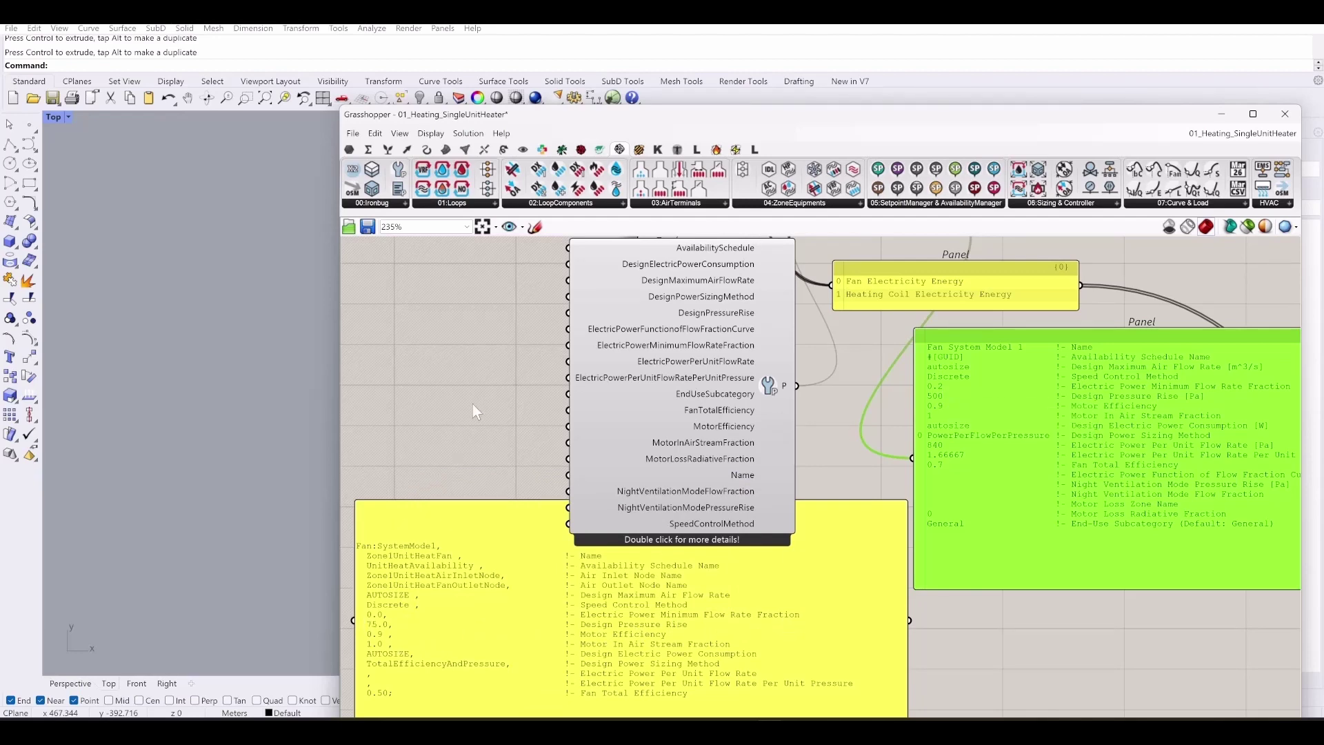
pyautogui.moveTo(473, 412); pyautogui.dragTo(552, 470, button='right')
pyautogui.doubleClick(532, 439)
pyautogui.write('"0')
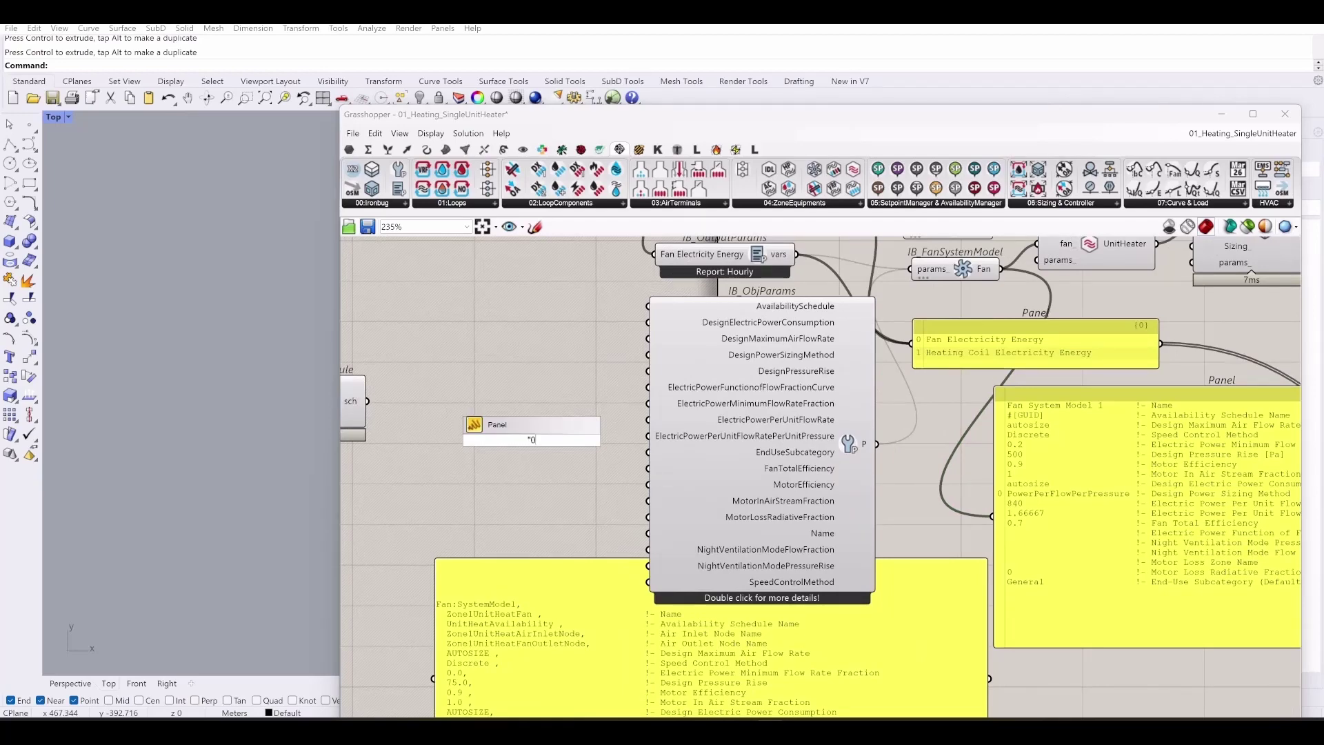
pyautogui.press('Return')
pyautogui.moveTo(574, 489); pyautogui.dragTo(558, 428, button='right')
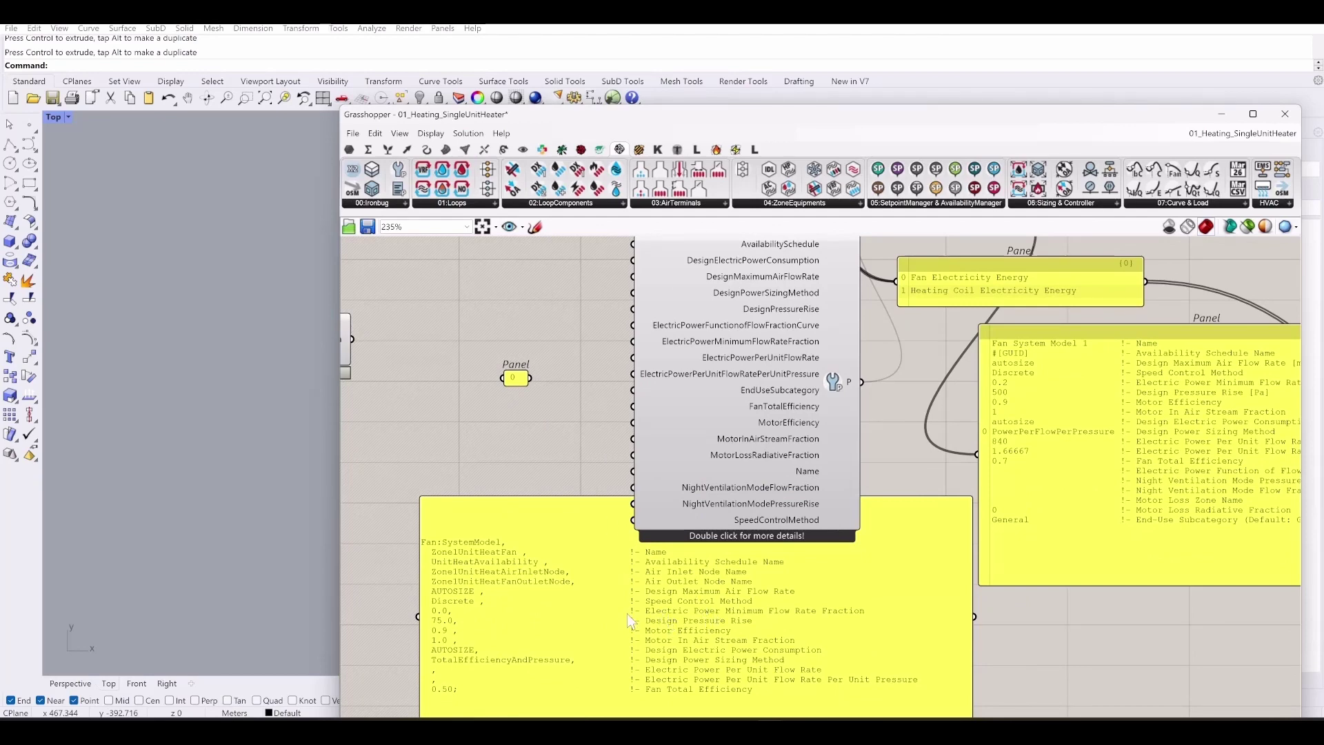
pyautogui.moveTo(556, 443); pyautogui.dragTo(563, 483, button='right')
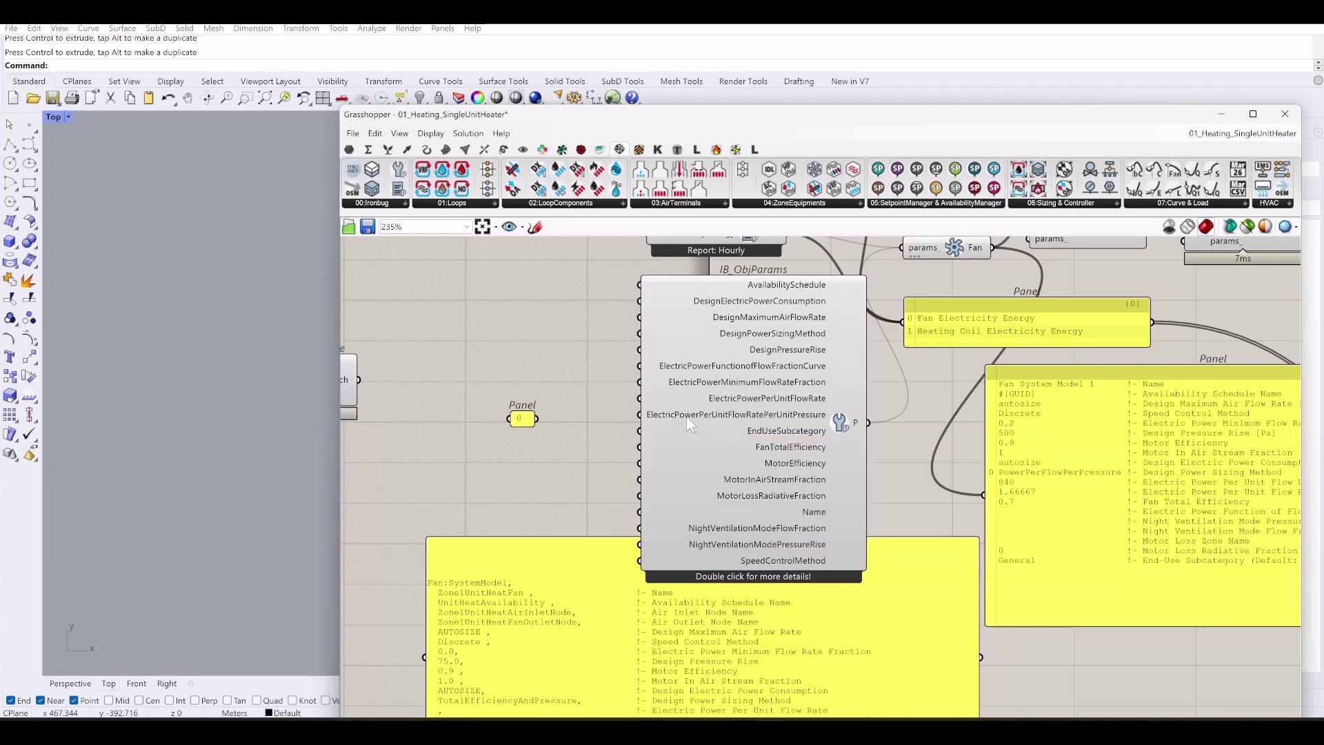
pyautogui.moveTo(703, 414)
pyautogui.moveTo(640, 382); pyautogui.dragTo(581, 383)
pyautogui.moveTo(563, 472); pyautogui.dragTo(543, 403, button='right')
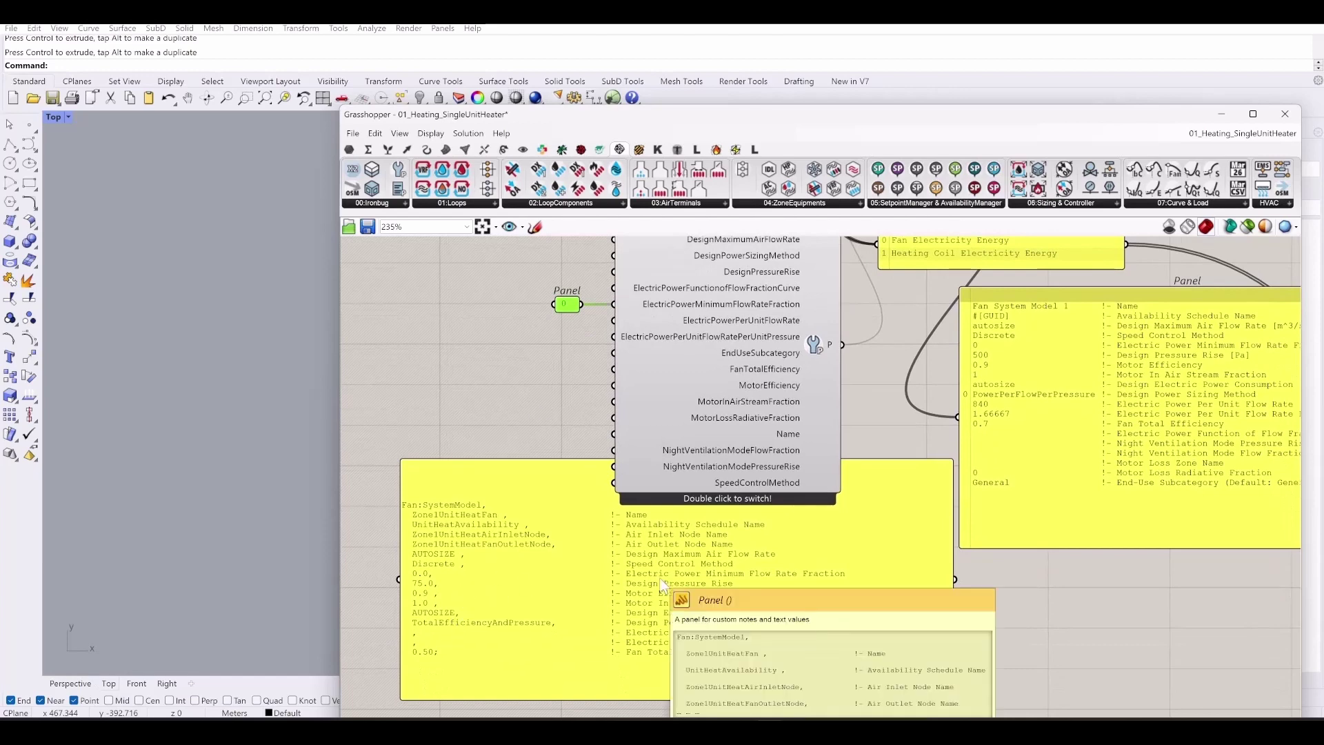
pyautogui.moveTo(539, 413); pyautogui.dragTo(549, 463, button='right')
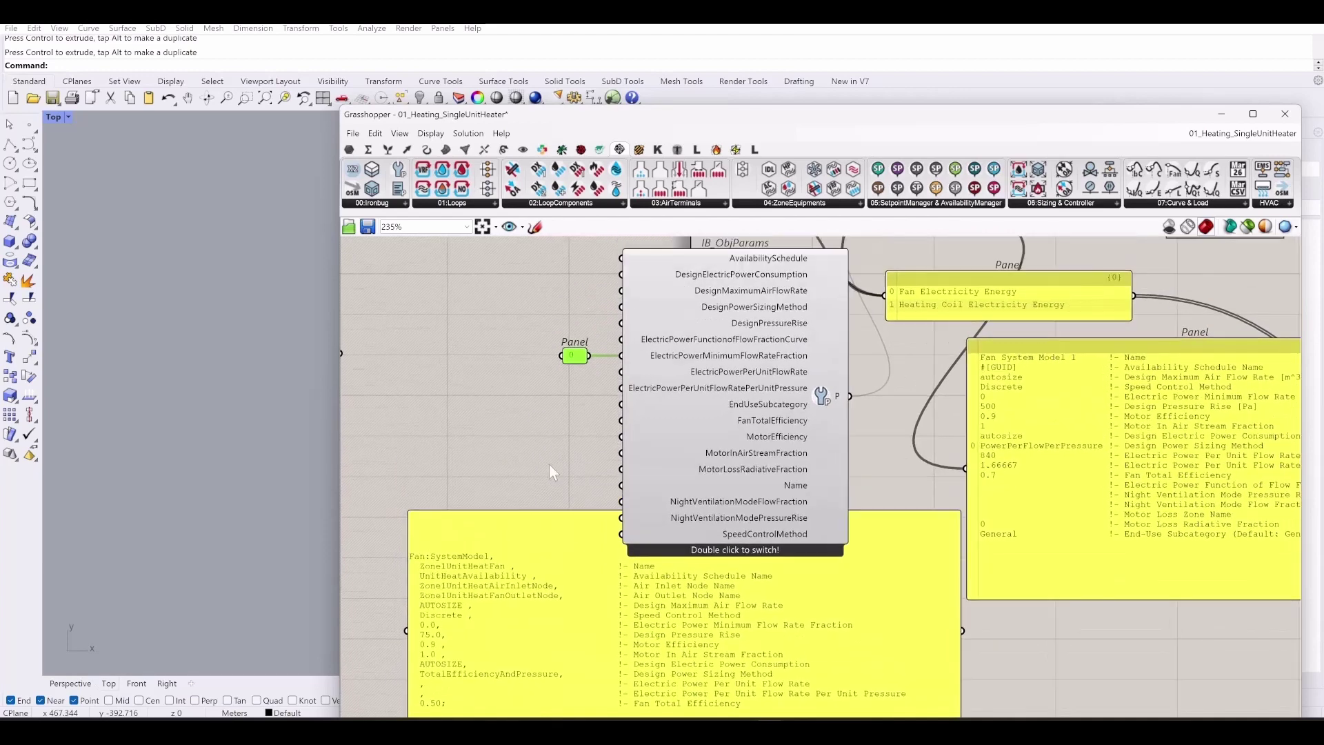
# - Set the fan's DesignPressureRise to 75 with a new panel connected to IB_ObjParams
pyautogui.doubleClick(549, 463)
pyautogui.write('Panel')
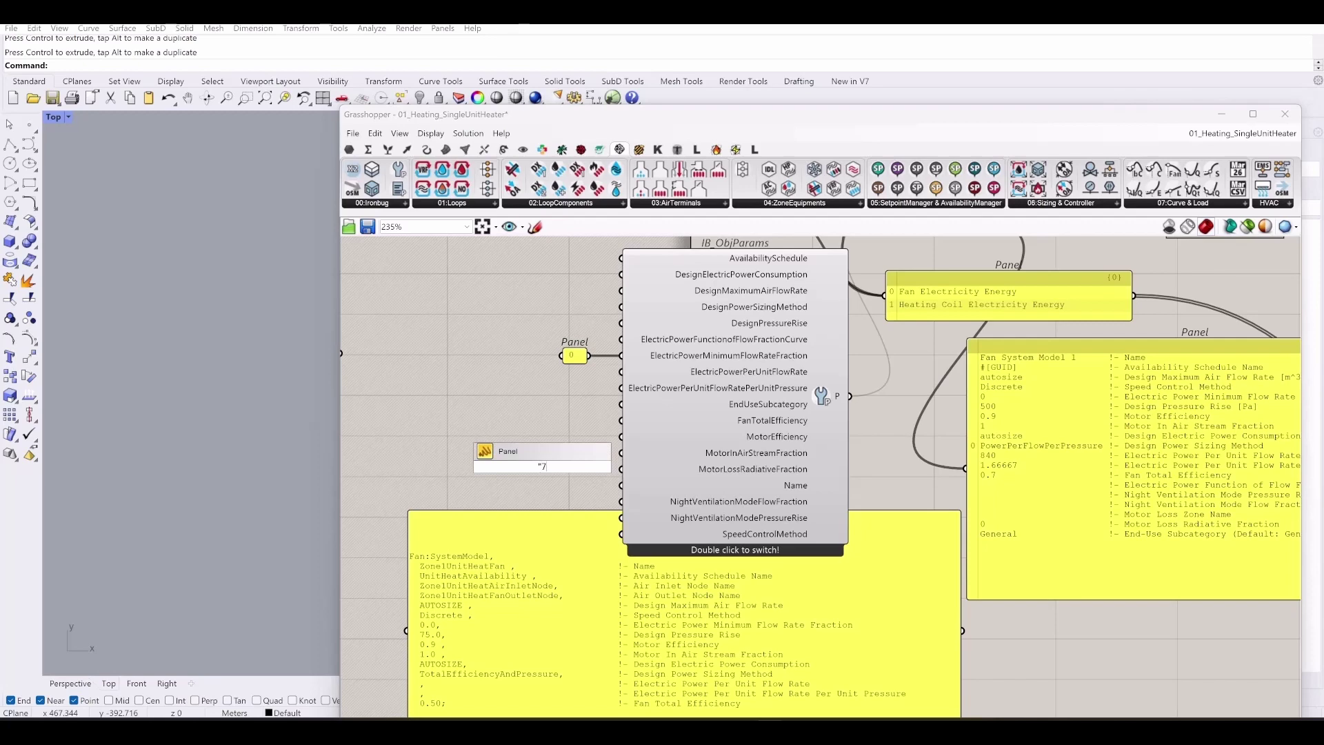
pyautogui.press('Return')
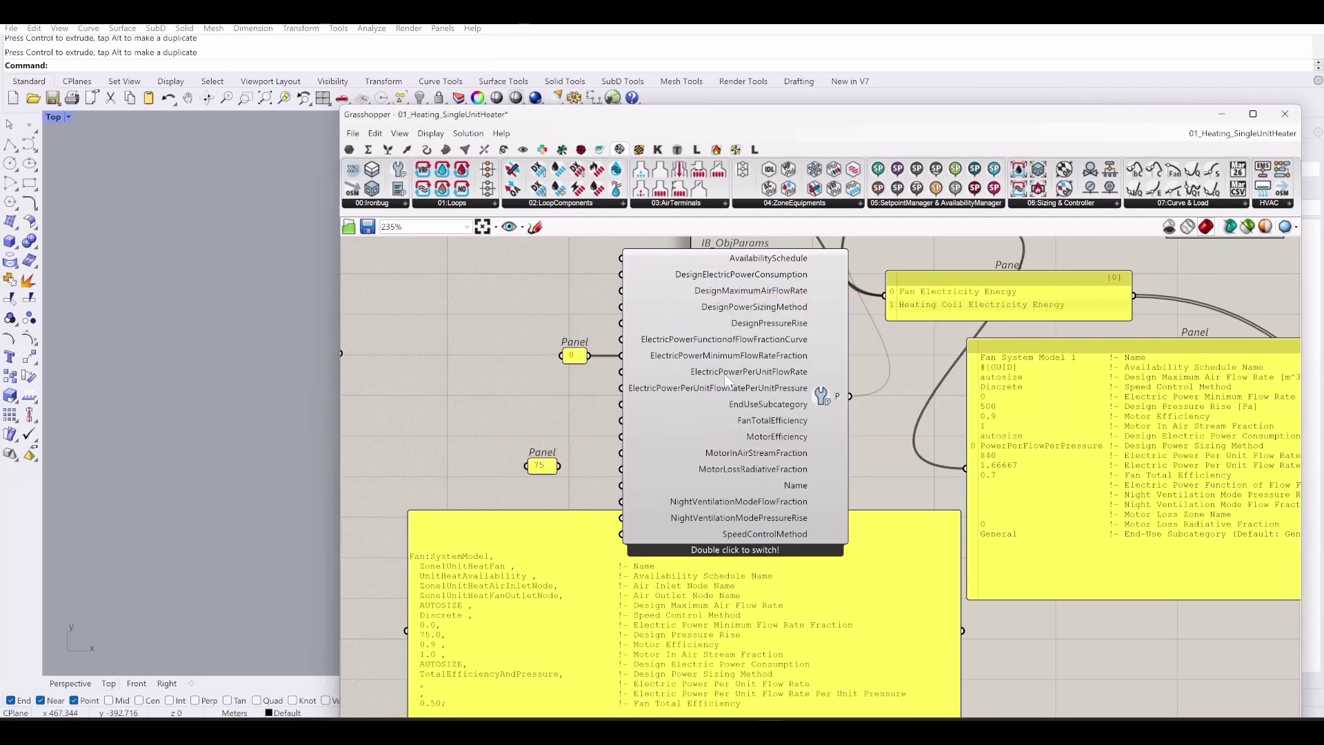
pyautogui.moveTo(621, 322); pyautogui.dragTo(578, 332)
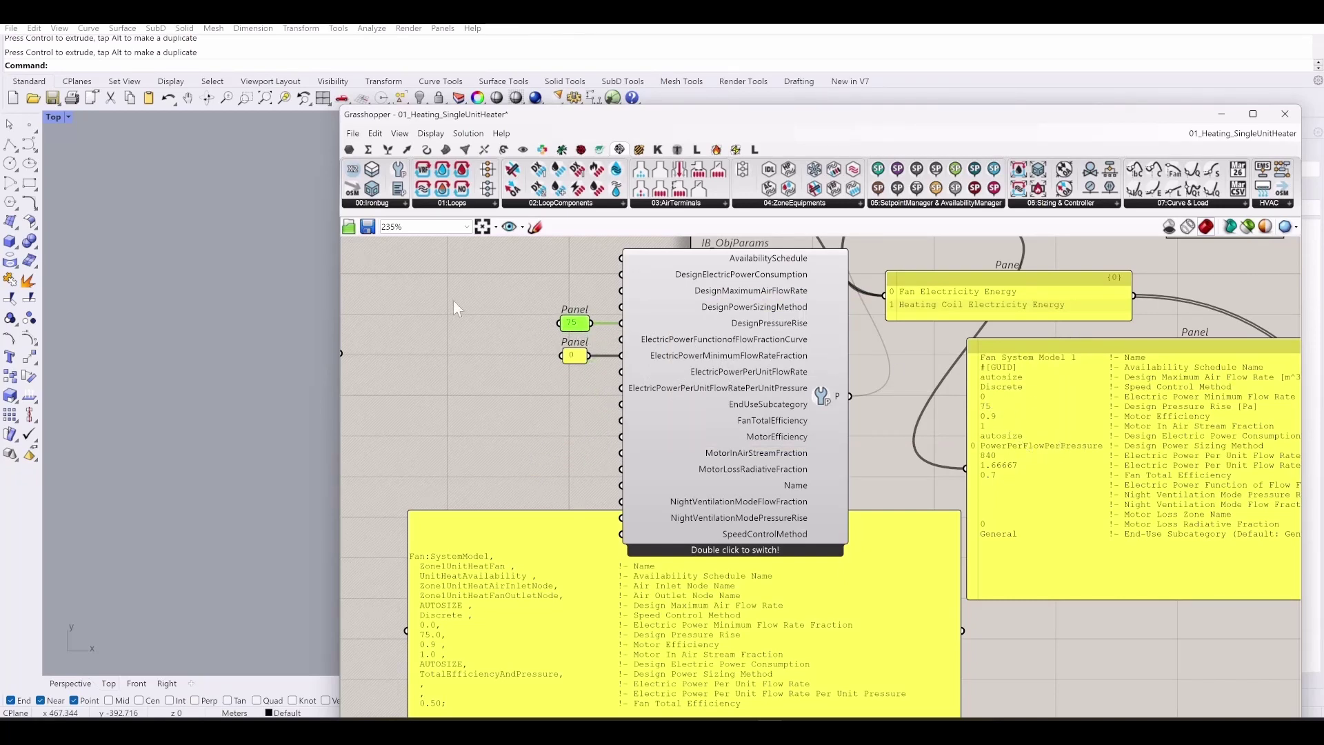
pyautogui.moveTo(621, 323)
pyautogui.keyDown('ctrl'); pyautogui.mouseDown()
pyautogui.moveTo(591, 323)
pyautogui.moveTo(621, 322)
pyautogui.mouseUp(); pyautogui.keyUp('ctrl')
# - Copy TotalEfficiencyAndPressure from the Fan:SystemModel reference panel into a new panel and connect it to DesignPowerSizingMethod on IB_ObjParams
pyautogui.moveTo(453, 678); pyautogui.dragTo(453, 634, button='right')
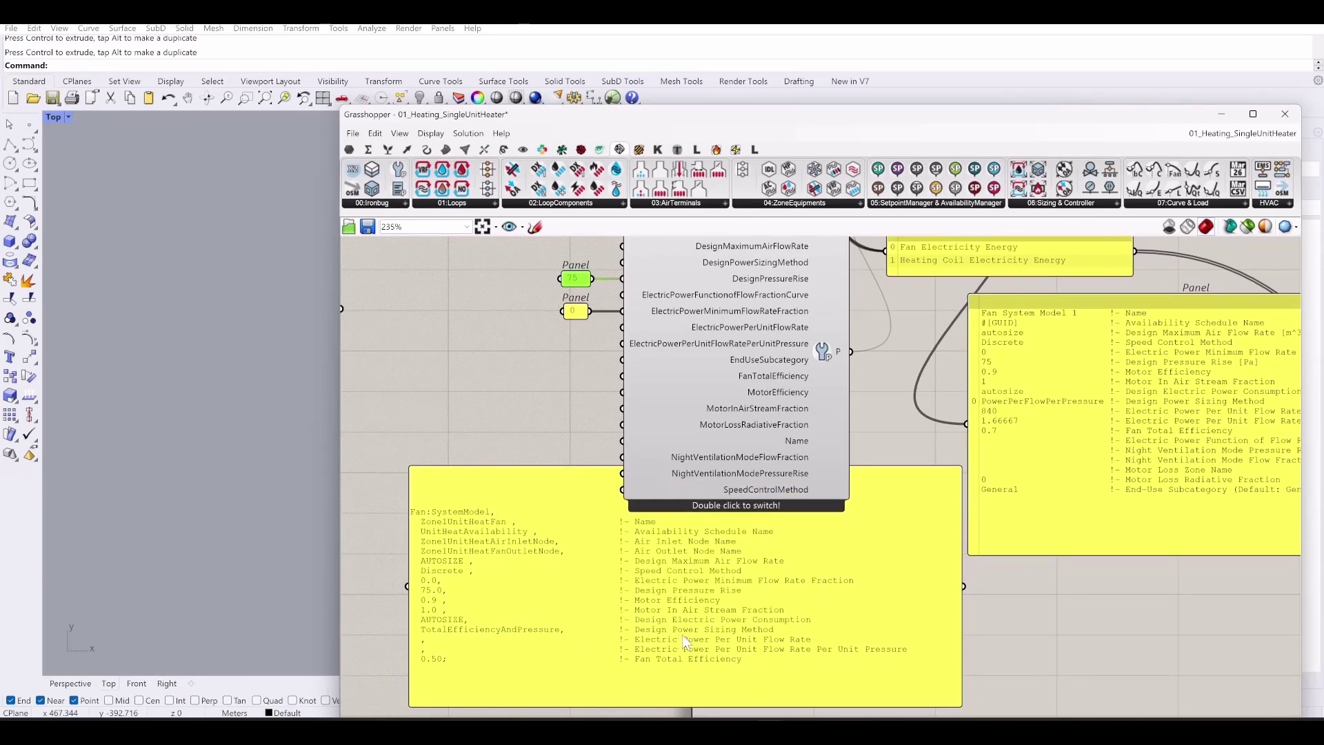
pyautogui.doubleClick(597, 648)
pyautogui.click(531, 617)
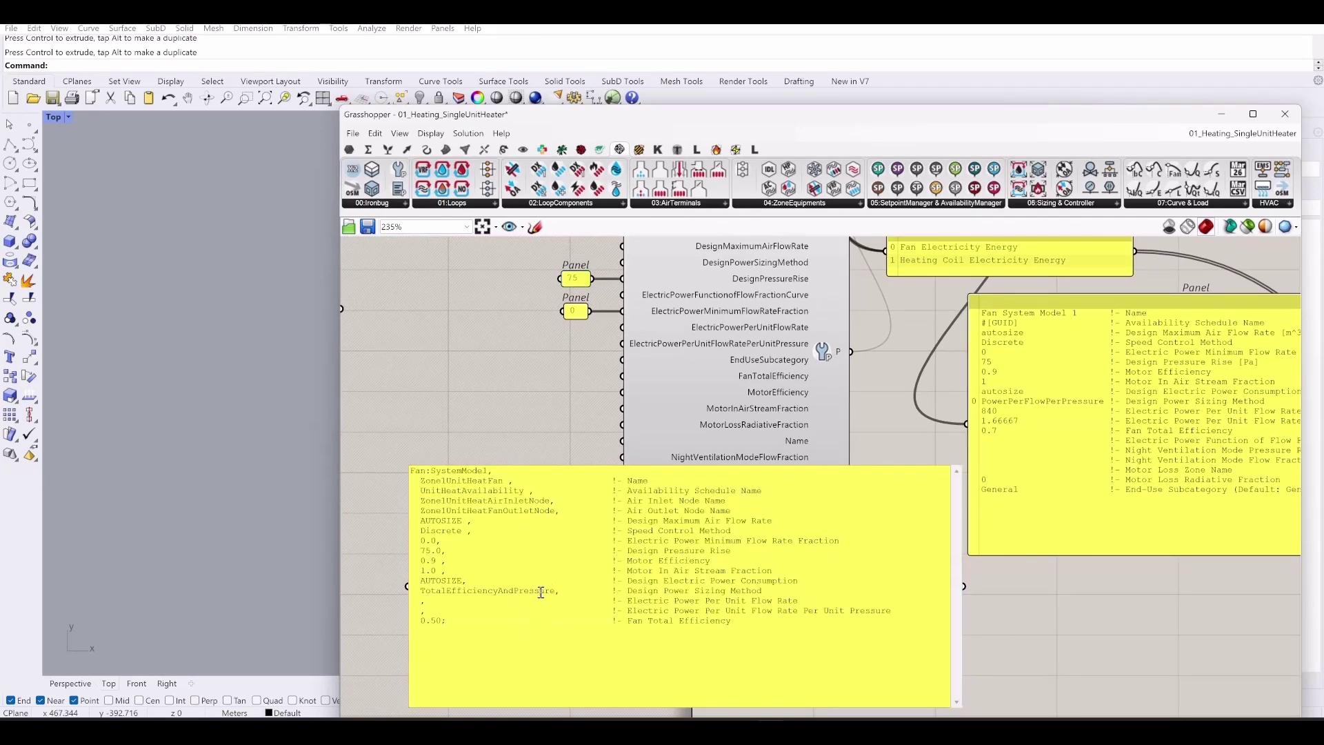
pyautogui.doubleClick(553, 591)
pyautogui.moveTo(555, 592); pyautogui.dragTo(421, 588)
pyautogui.hotkey('ctrl', 'c')
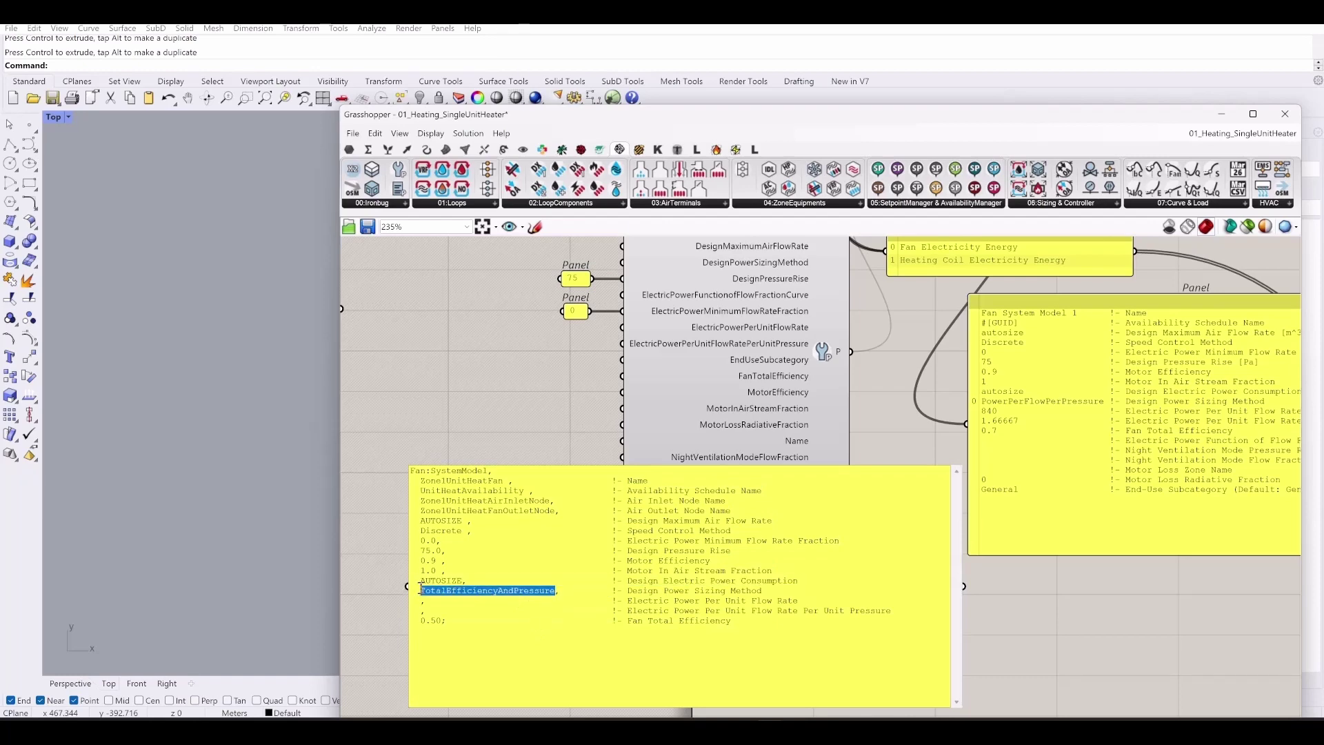
pyautogui.doubleClick(513, 377)
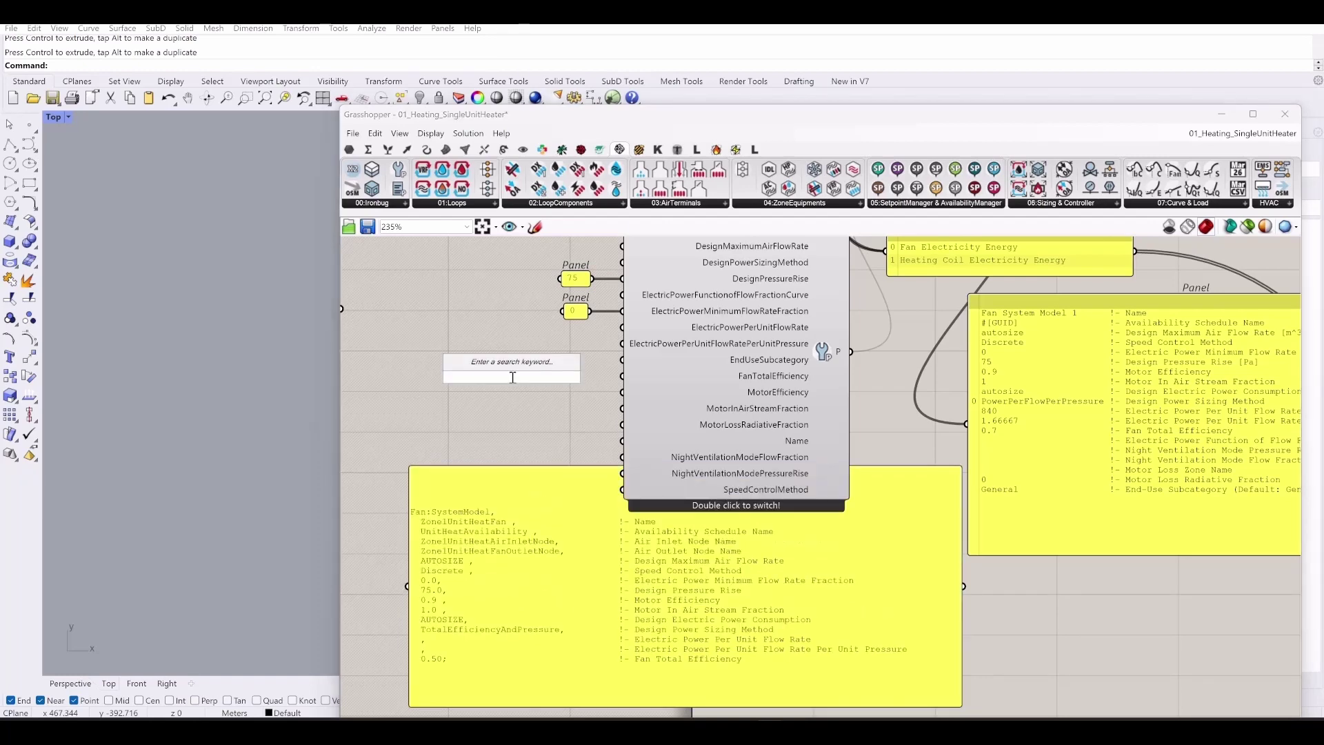
pyautogui.hotkey('ctrl', 'v')
pyautogui.press('Return')
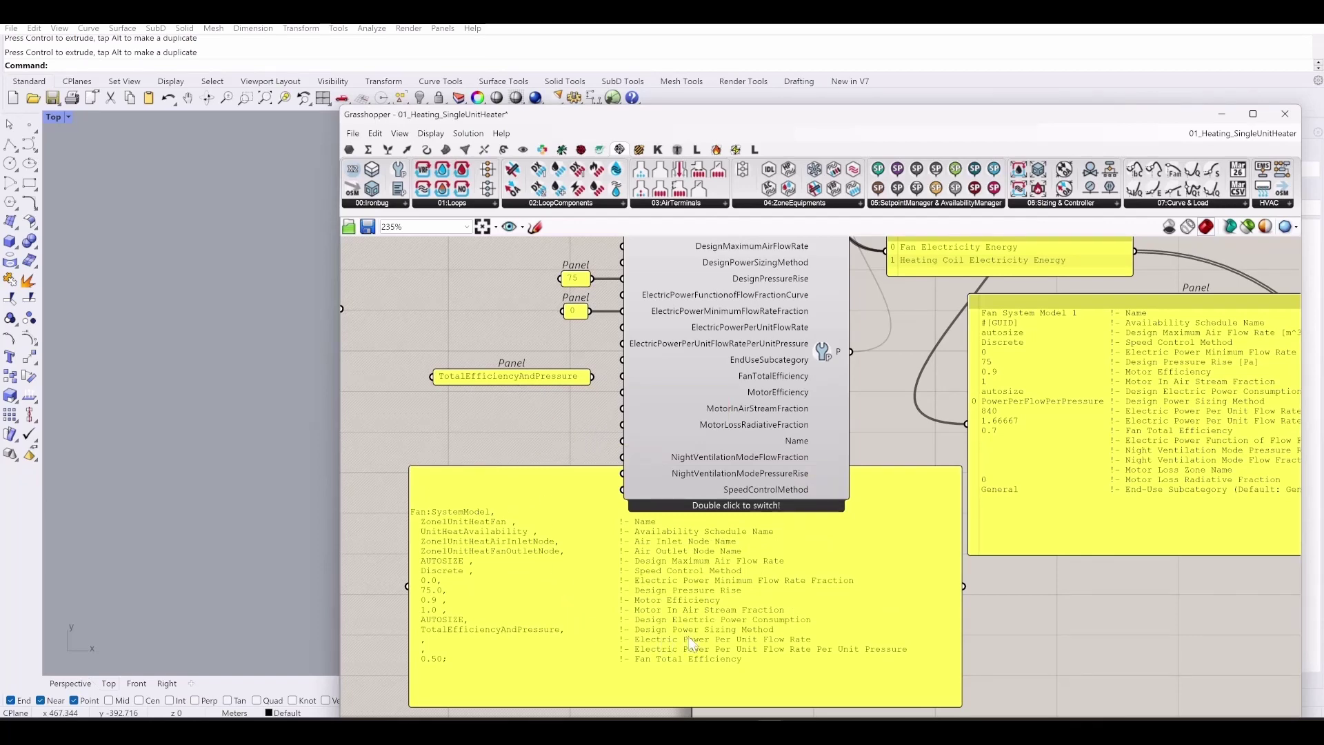
pyautogui.moveTo(561, 424); pyautogui.dragTo(569, 501, button='right')
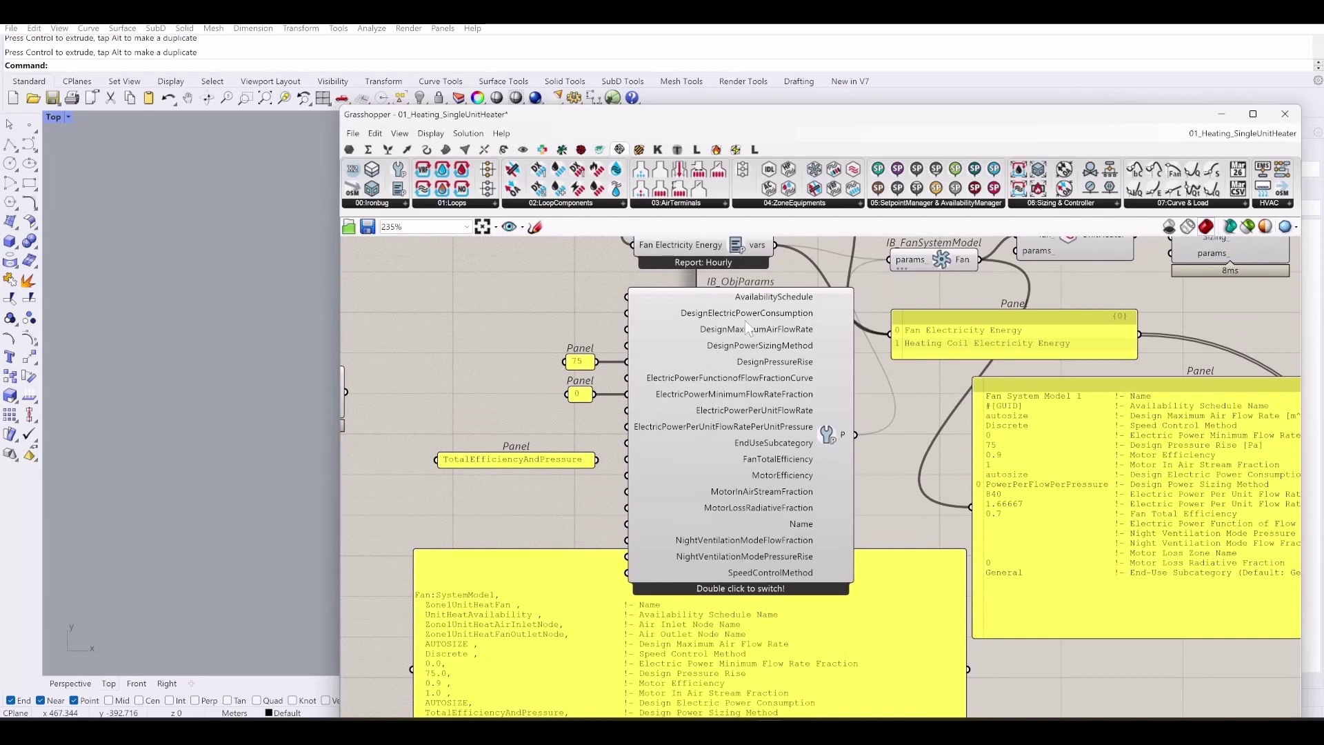
pyautogui.moveTo(626, 345); pyautogui.dragTo(559, 346)
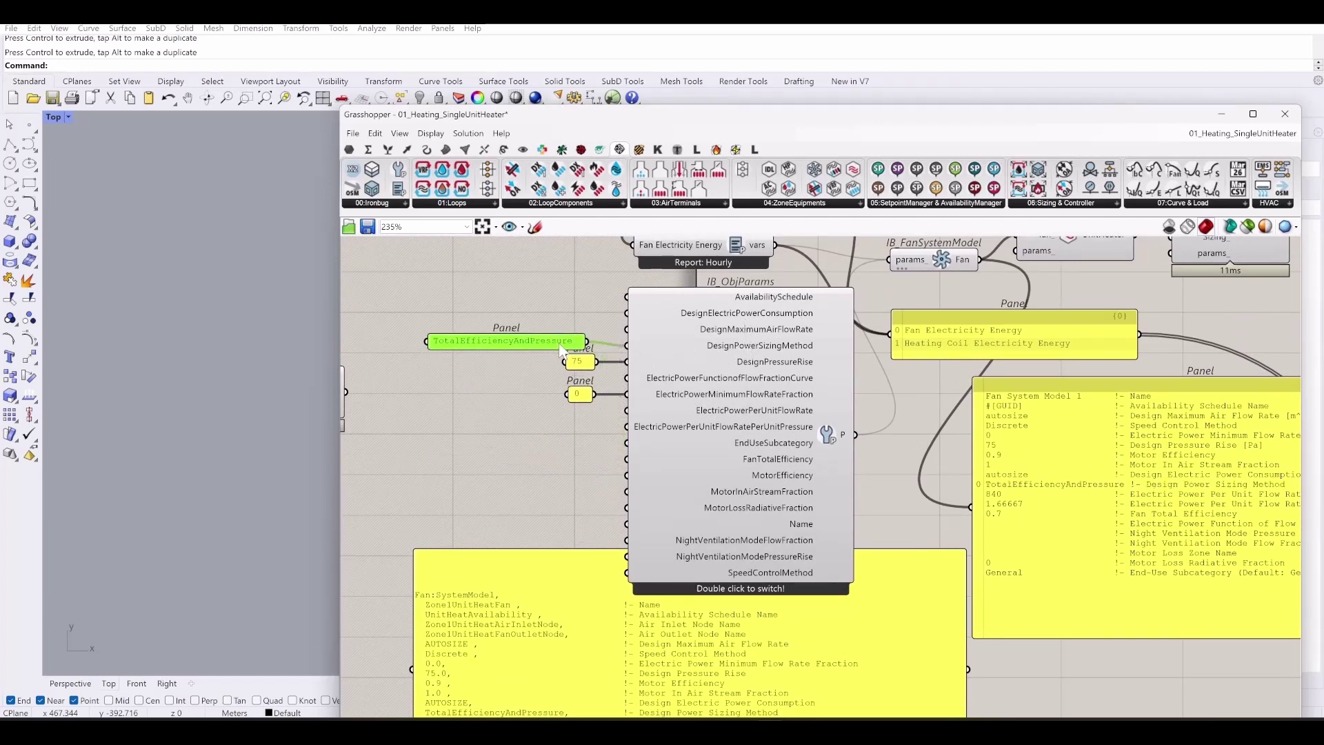
# - Set the fan's FanTotalEfficiency to 0.5 with a new panel connected to IB_ObjParams
pyautogui.moveTo(515, 503); pyautogui.dragTo(507, 425, button='right')
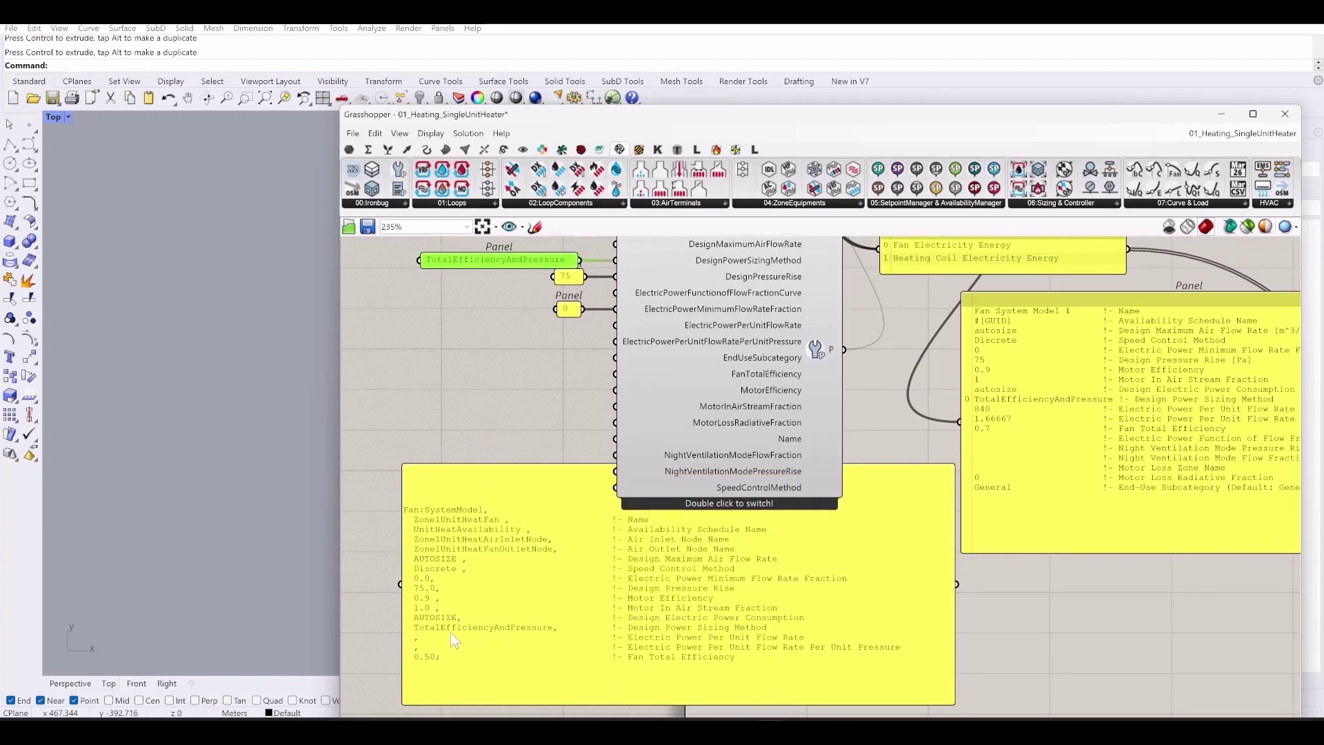
pyautogui.moveTo(487, 670); pyautogui.dragTo(473, 653, button='right')
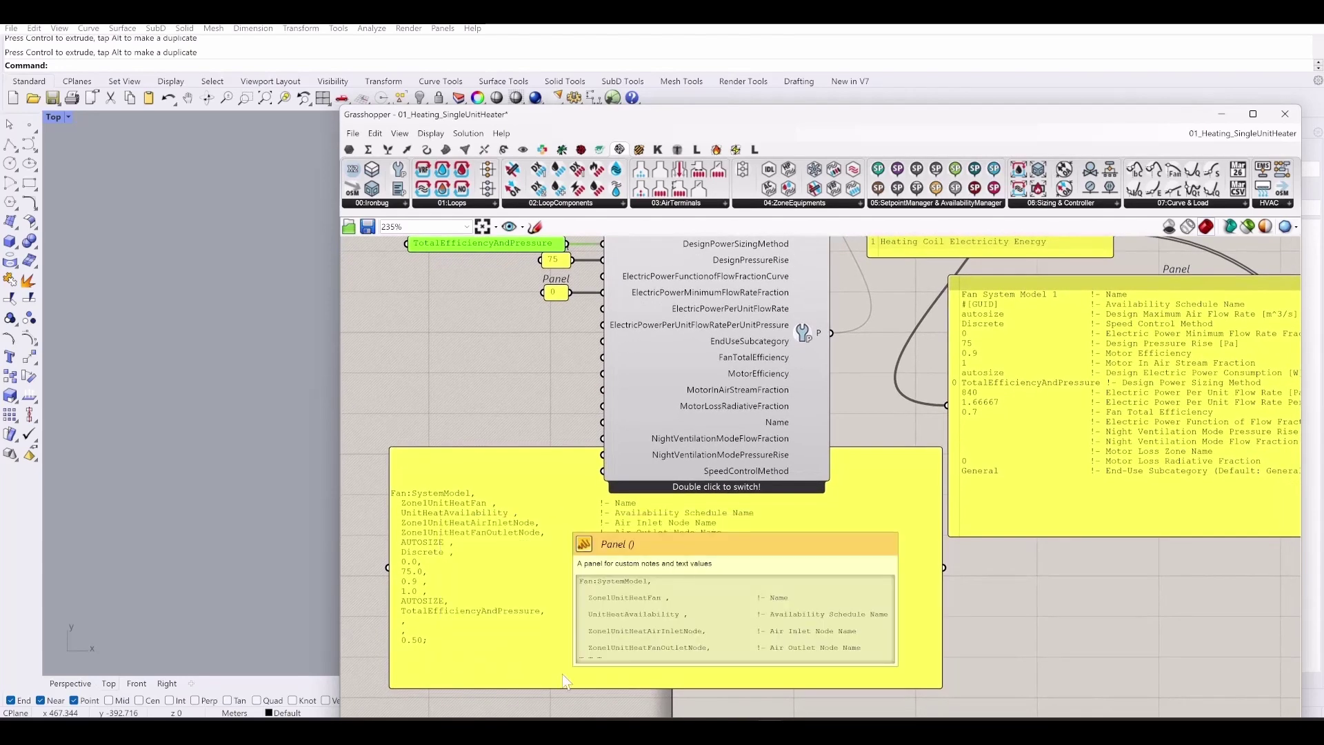
pyautogui.doubleClick(459, 379)
pyautogui.write('Panel')
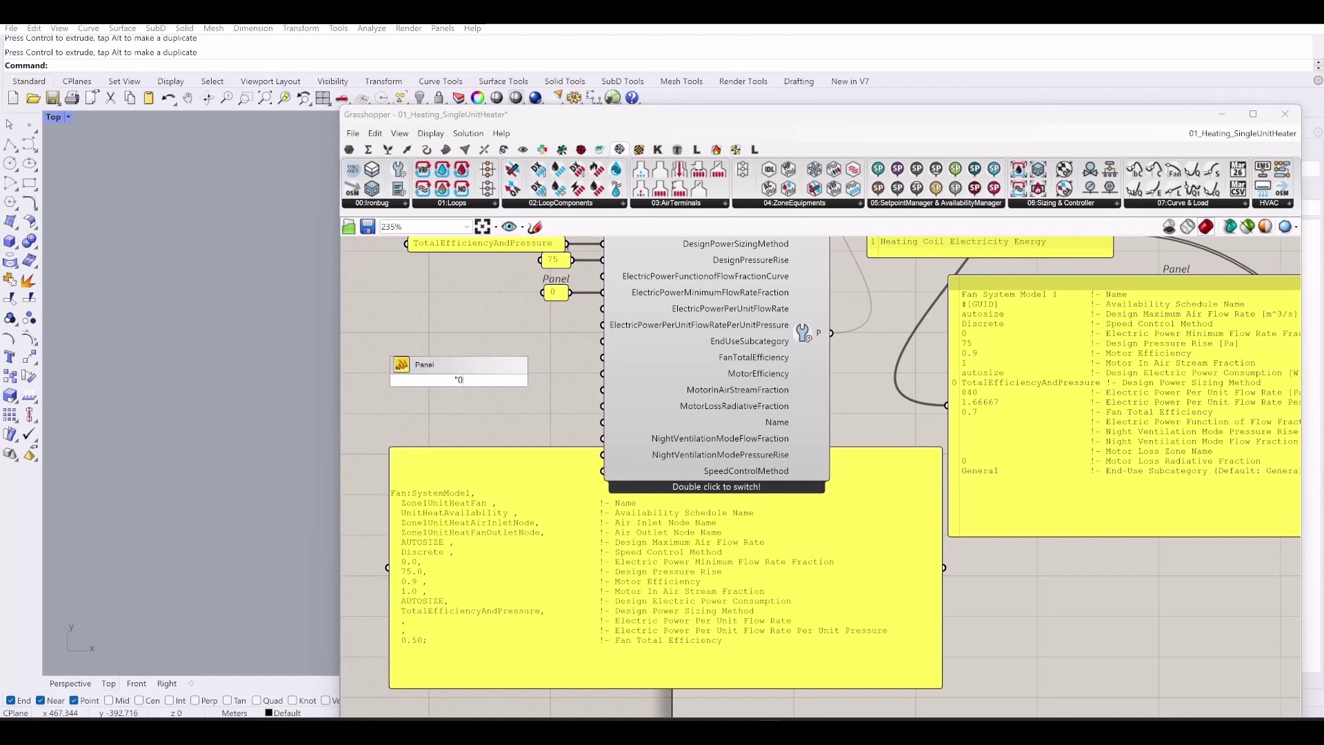
pyautogui.press('Return')
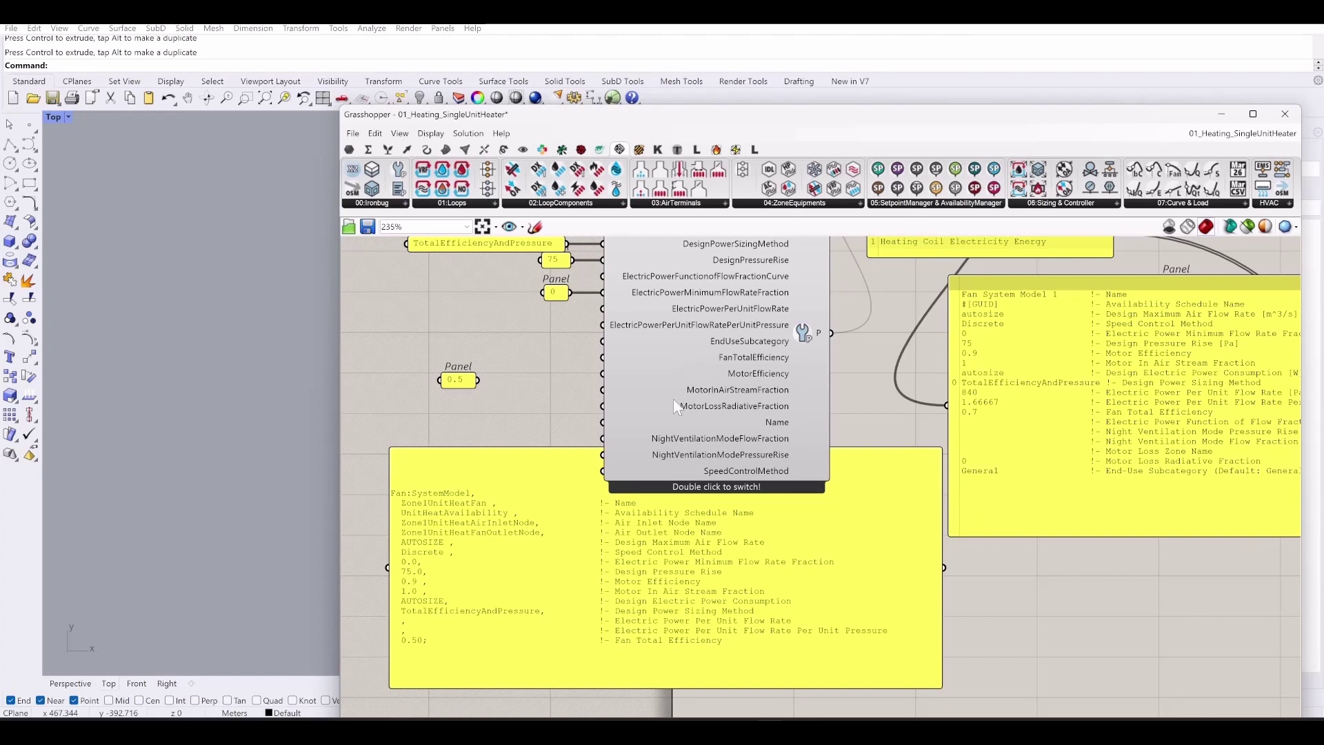
pyautogui.moveTo(602, 357); pyautogui.dragTo(476, 380)
# - Delete the Fan:SystemModel reference panel and move the 0.5 panel closer to IB_ObjParams
pyautogui.moveTo(490, 569); pyautogui.dragTo(502, 606)
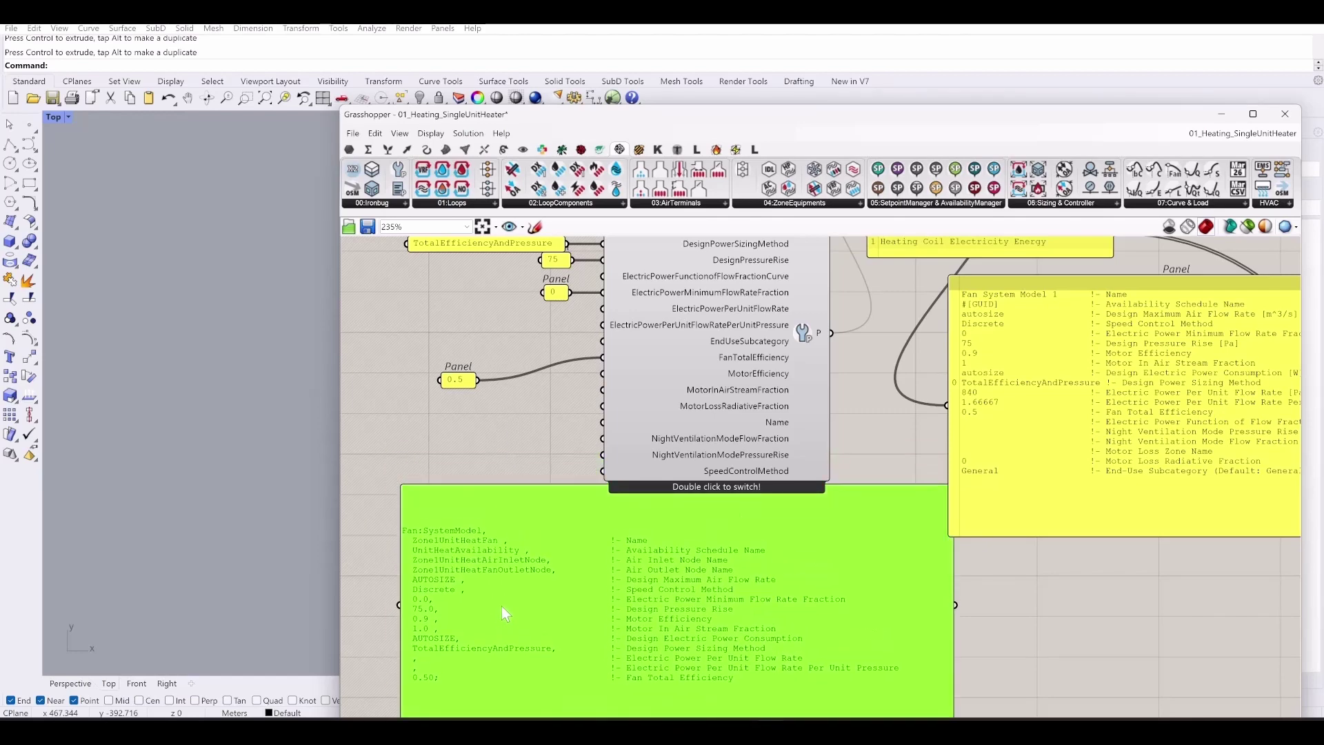
pyautogui.moveTo(480, 574); pyautogui.dragTo(492, 472, button='right')
pyautogui.moveTo(732, 482); pyautogui.dragTo(668, 545, button='right')
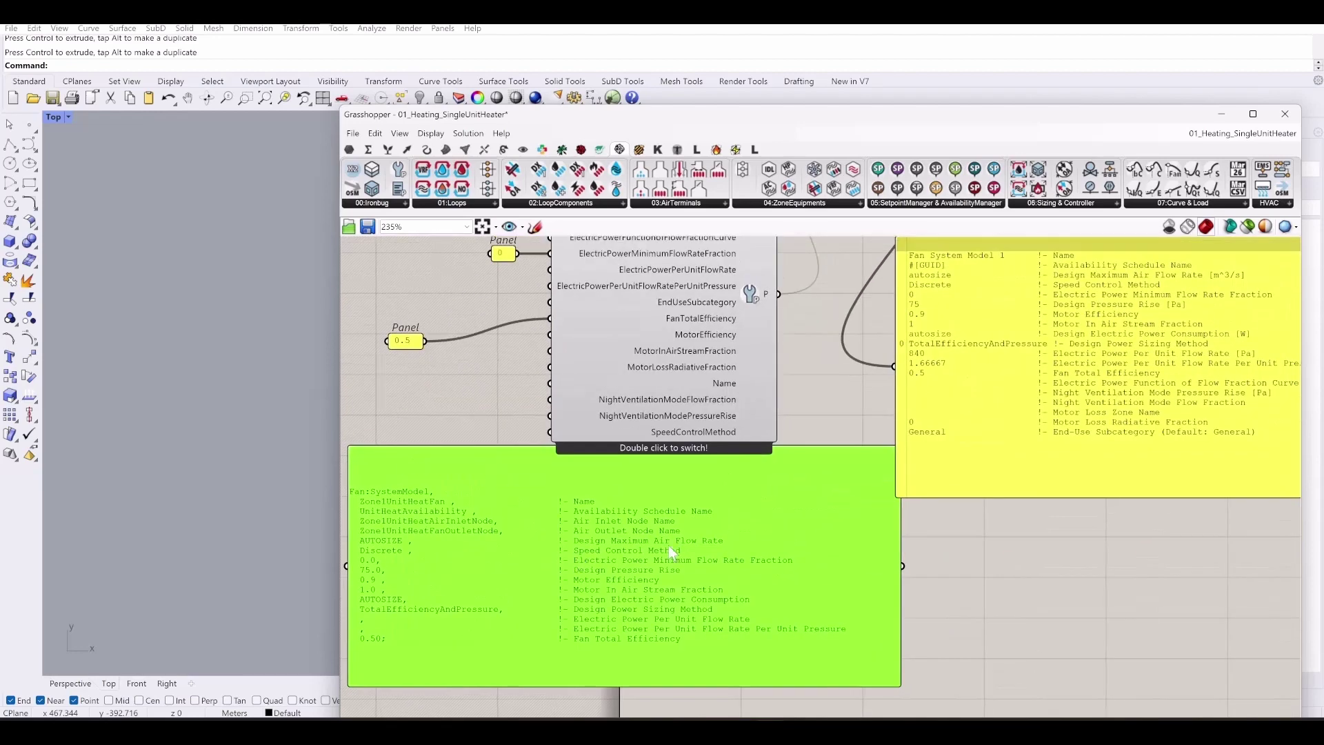
pyautogui.press('Delete')
pyautogui.moveTo(411, 343); pyautogui.dragTo(398, 431, button='right')
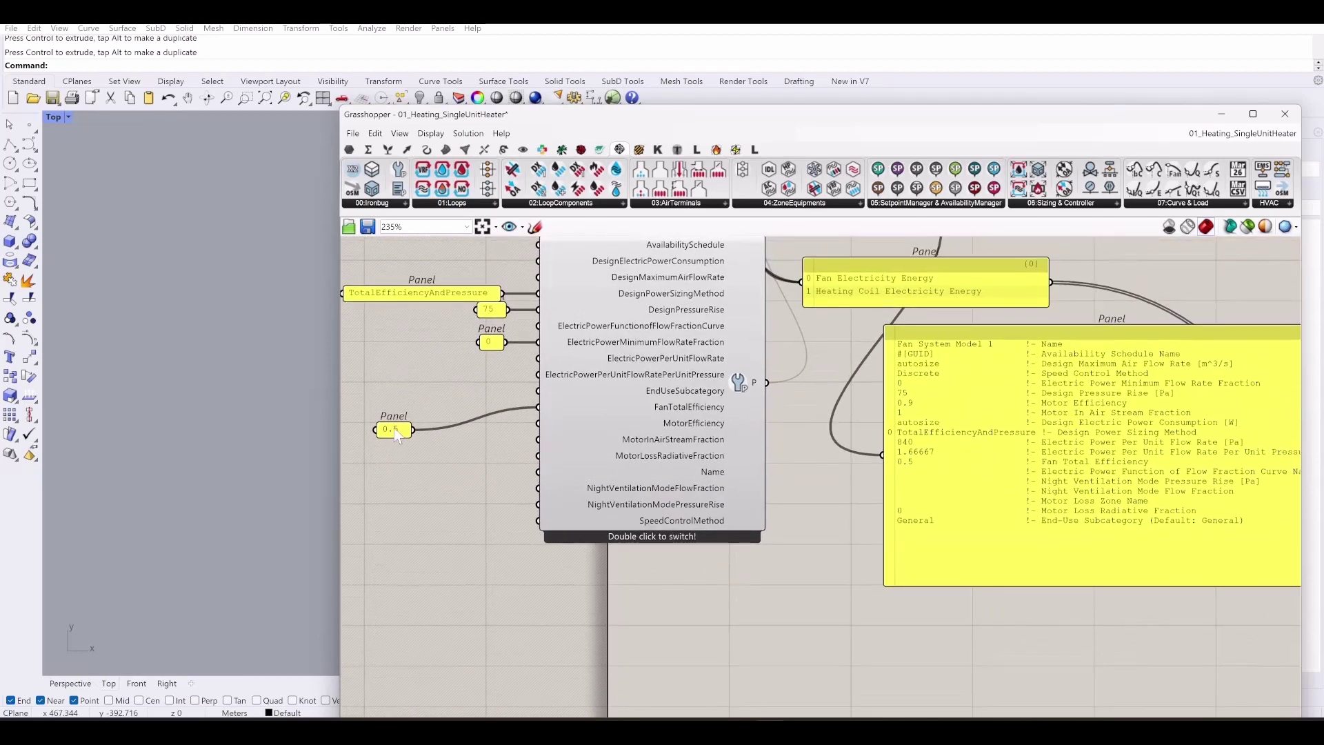
pyautogui.moveTo(405, 423); pyautogui.dragTo(498, 393)
# - Remove the unused parameters from IB_ObjParams so that only the four connected inputs are kept
pyautogui.moveTo(509, 466); pyautogui.dragTo(541, 582, button='right')
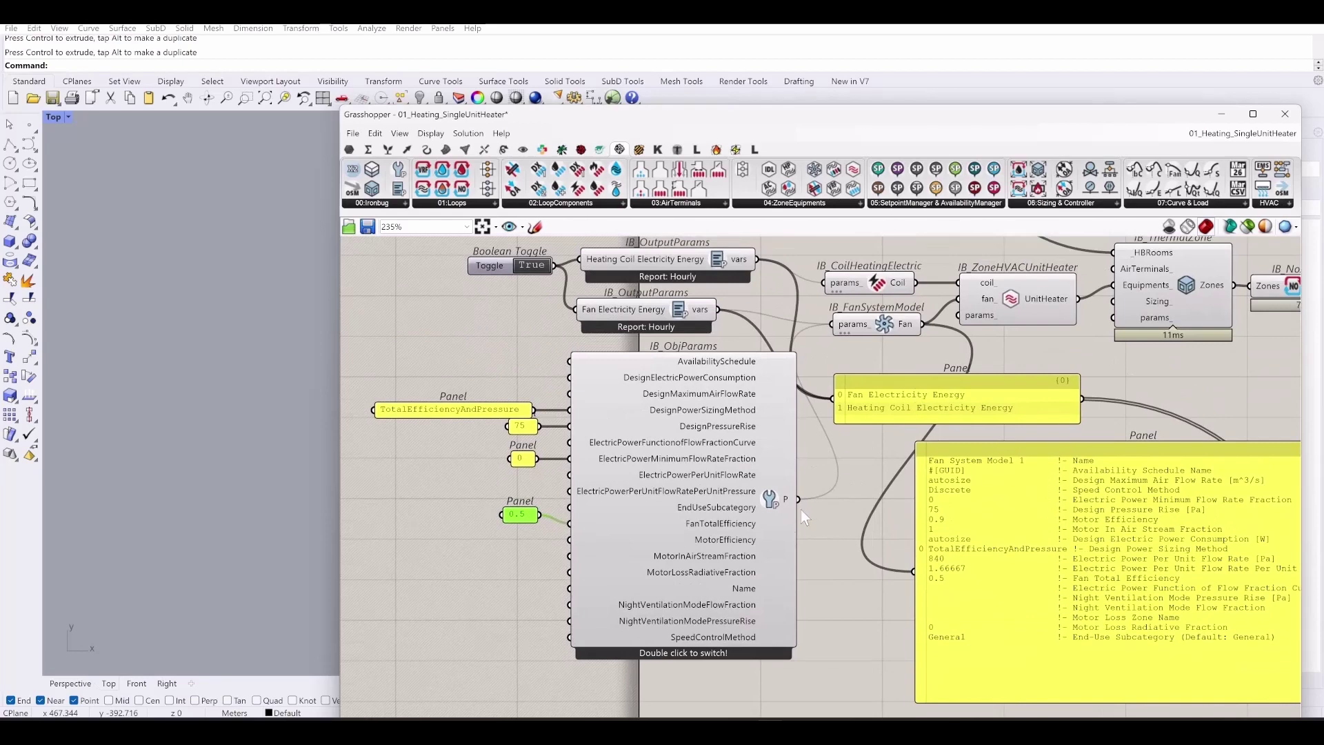
pyautogui.moveTo(801, 509); pyautogui.dragTo(764, 446, button='right')
pyautogui.rightClick(734, 439)
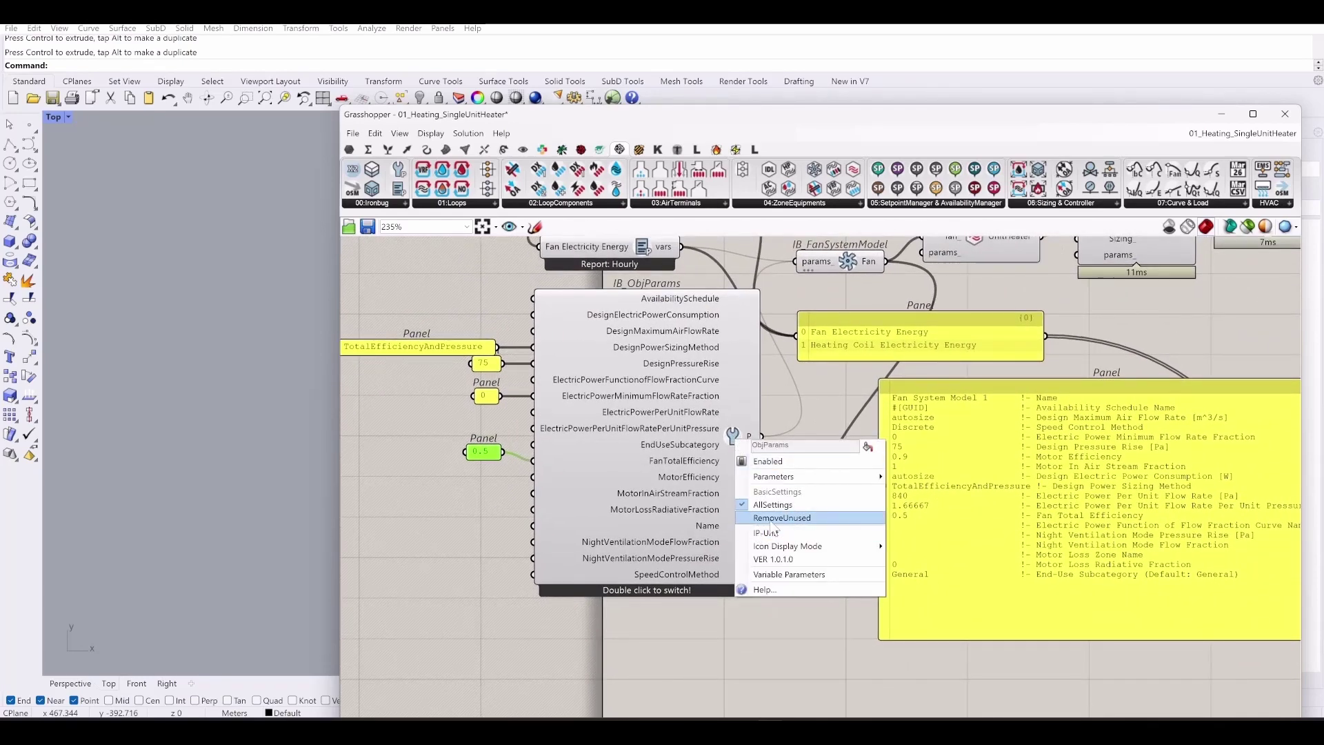
pyautogui.click(817, 519)
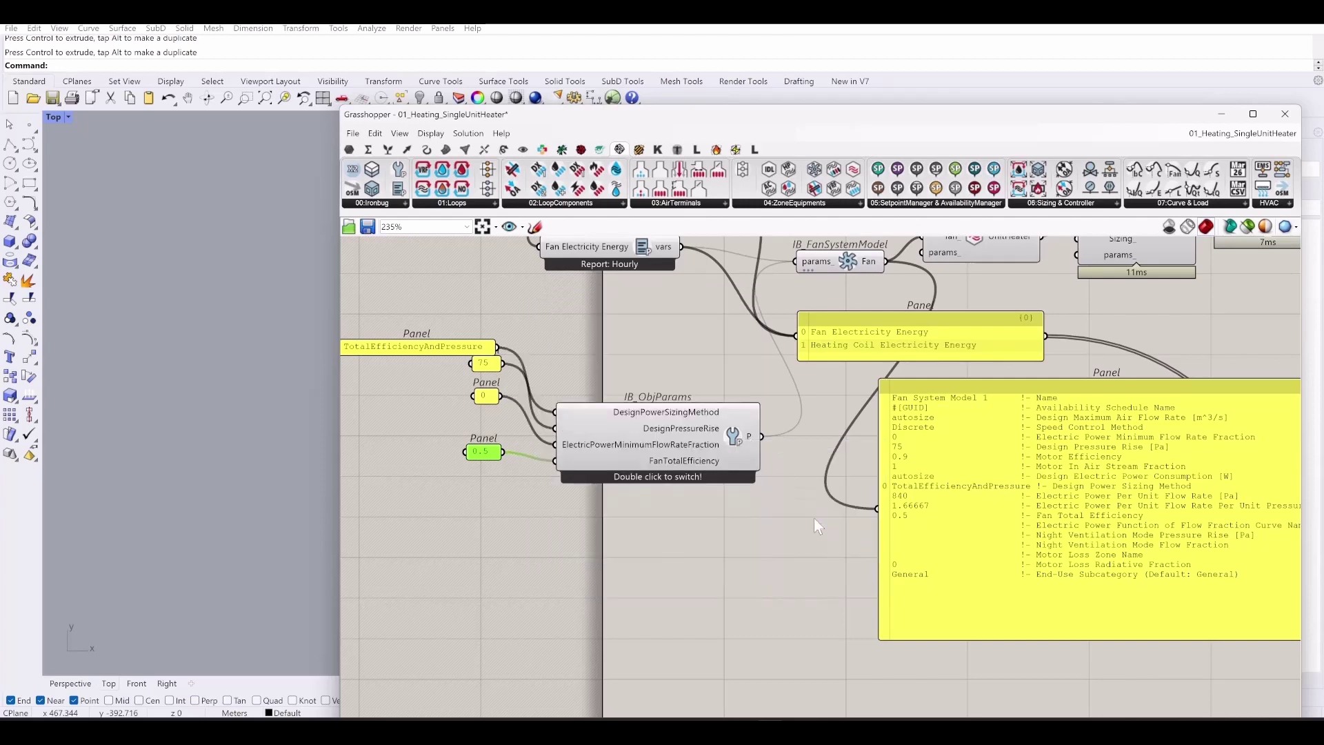
# - Align IB_ObjParams with its input panels and stack the 0 and 0.5 panels directly beneath the 75 panel
pyautogui.moveTo(704, 447); pyautogui.dragTo(689, 387)
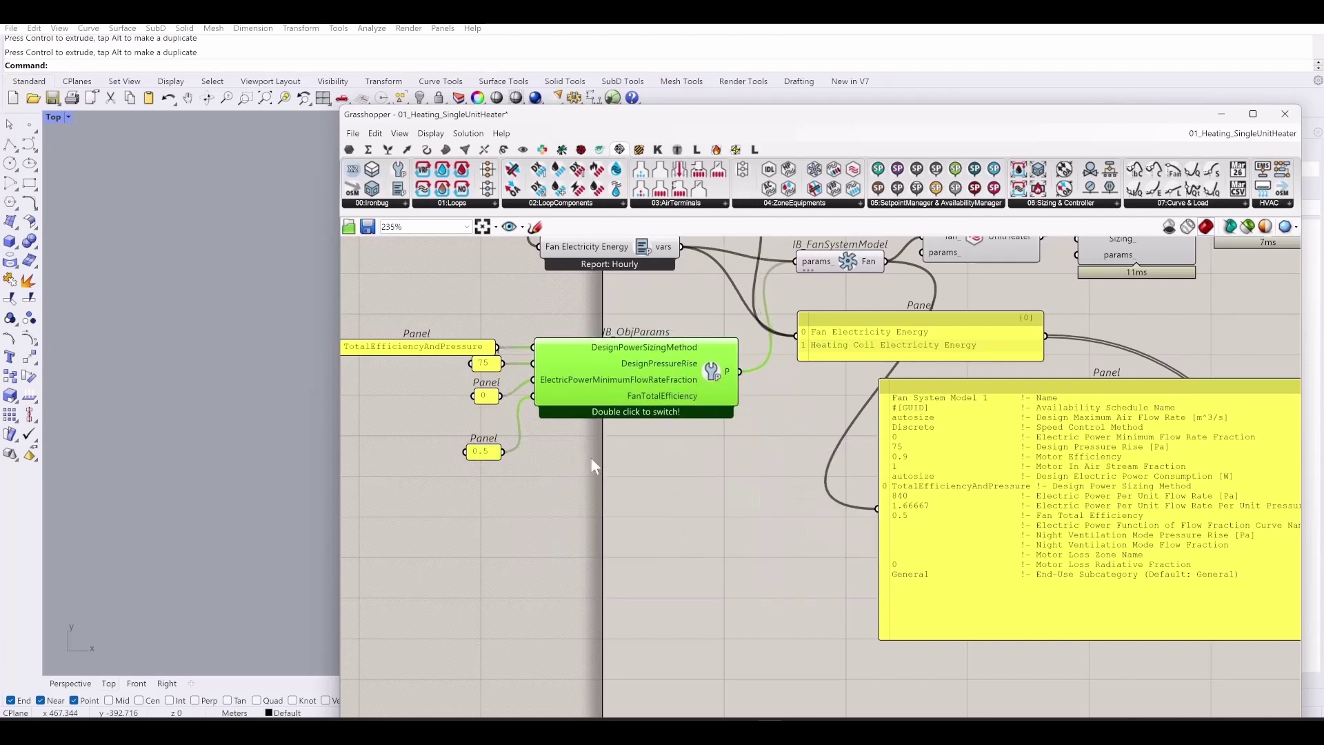
pyautogui.moveTo(591, 464); pyautogui.dragTo(815, 602, button='right')
pyautogui.moveTo(713, 541); pyautogui.dragTo(713, 530)
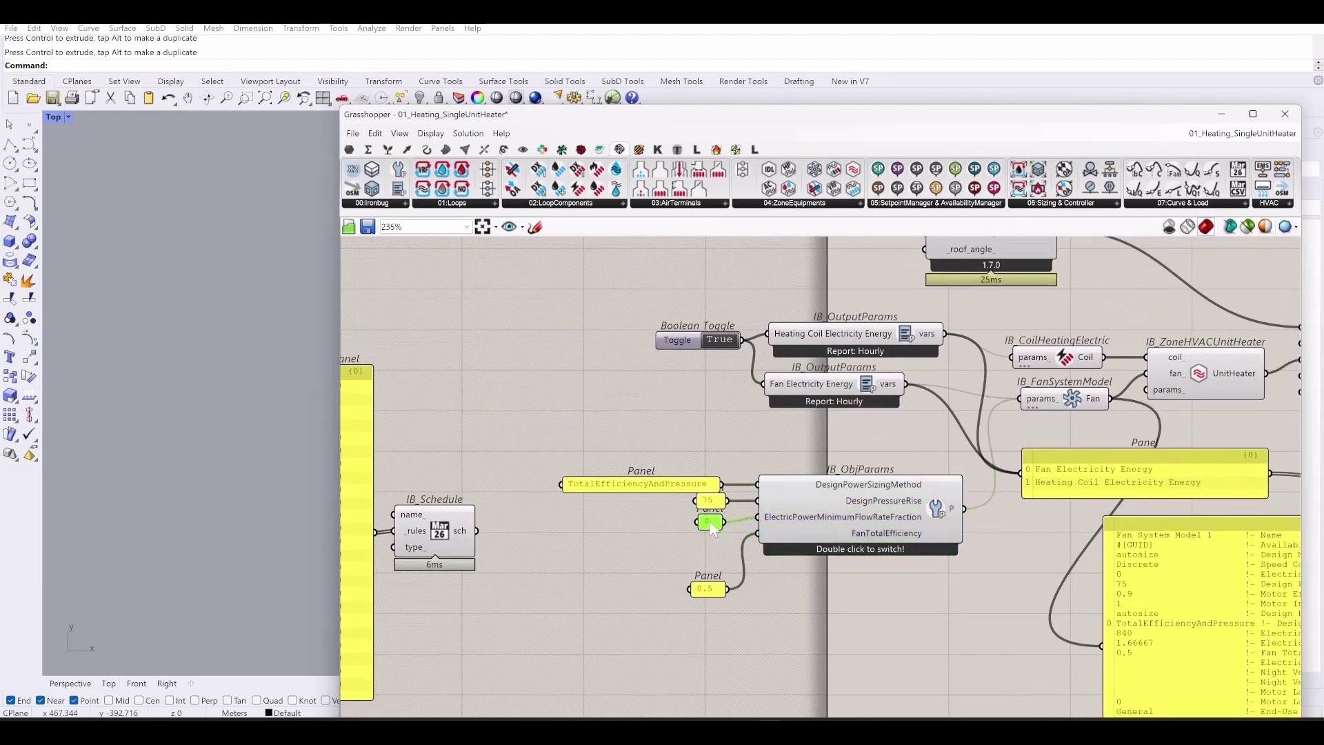
pyautogui.click(714, 592)
pyautogui.moveTo(710, 586); pyautogui.dragTo(706, 540)
# - Delete the panel that lists the Fan output fields of IB_FanSystemModel
pyautogui.moveTo(887, 560); pyautogui.dragTo(685, 557, button='right')
pyautogui.scroll(-2, 686, 559)
pyautogui.moveTo(1052, 653); pyautogui.dragTo(827, 540, button='right')
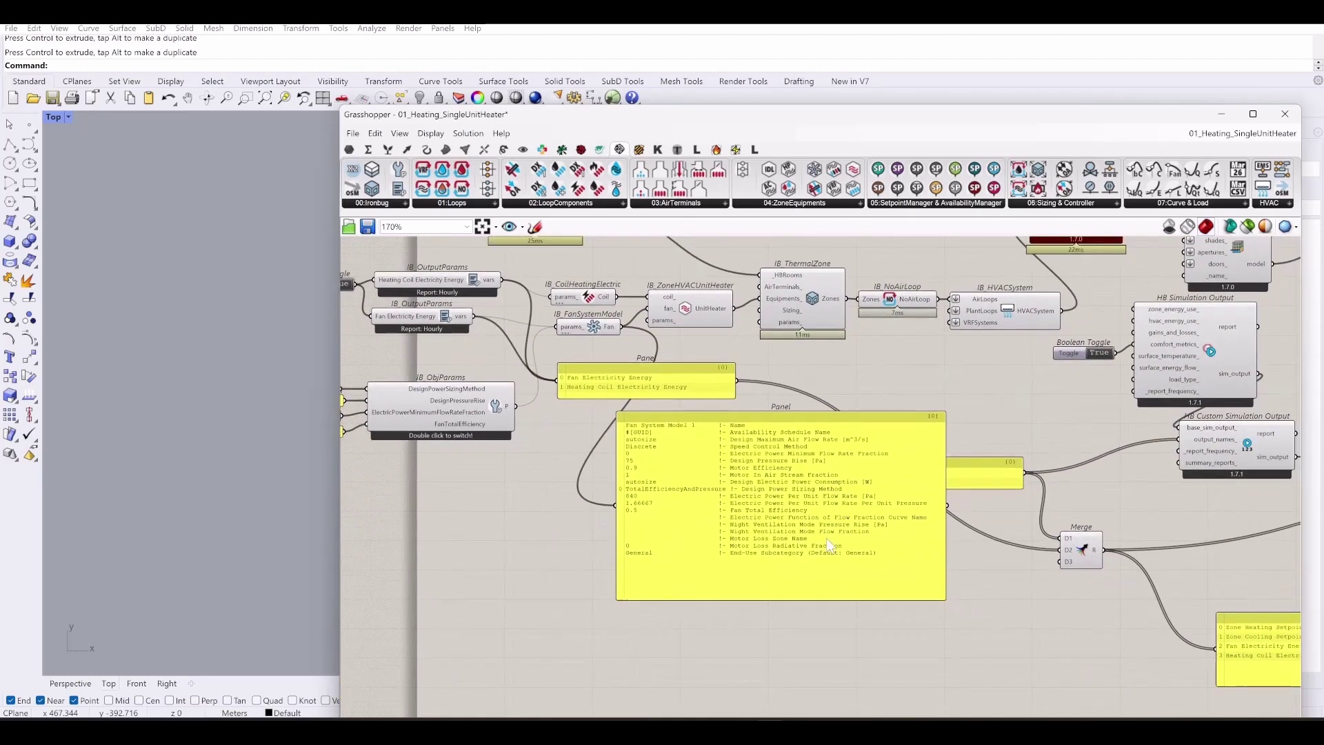
pyautogui.moveTo(759, 504); pyautogui.dragTo(641, 578)
pyautogui.scroll(-5, 641, 578)
pyautogui.scroll(6, 593, 600)
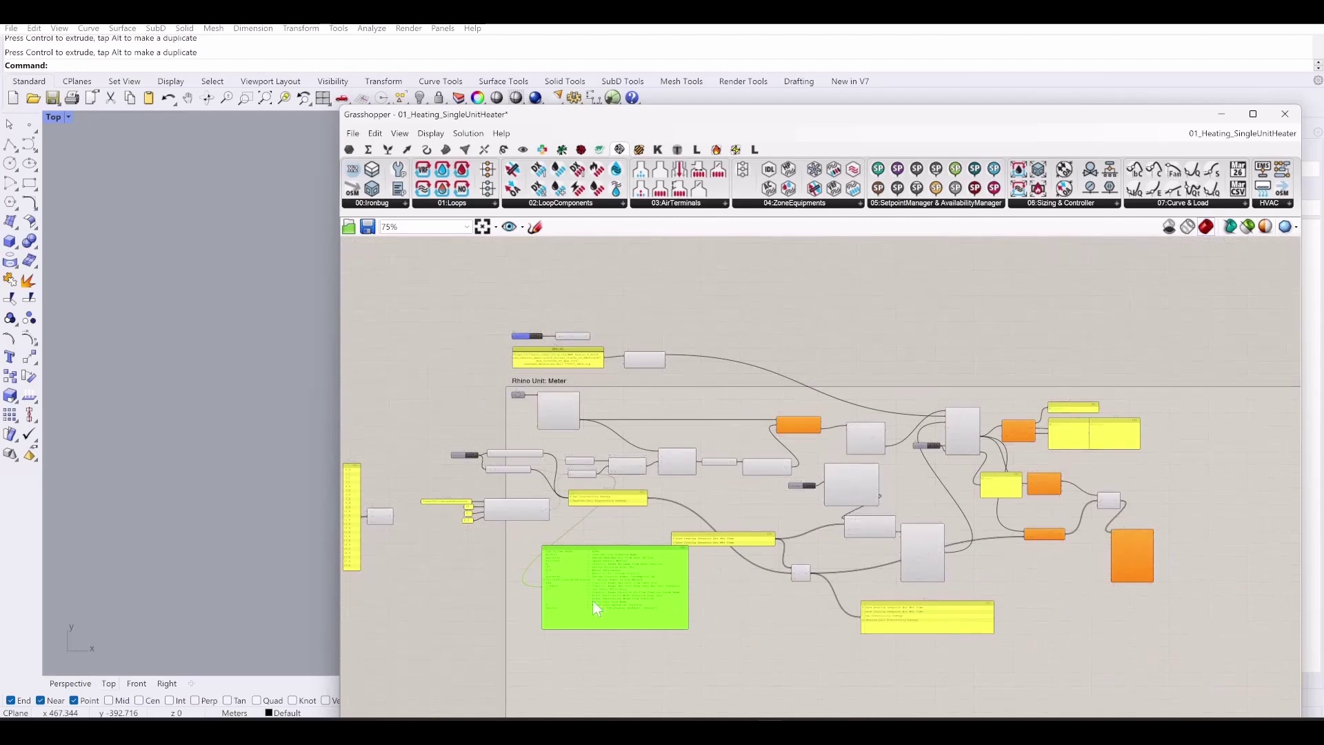
pyautogui.press('Delete')
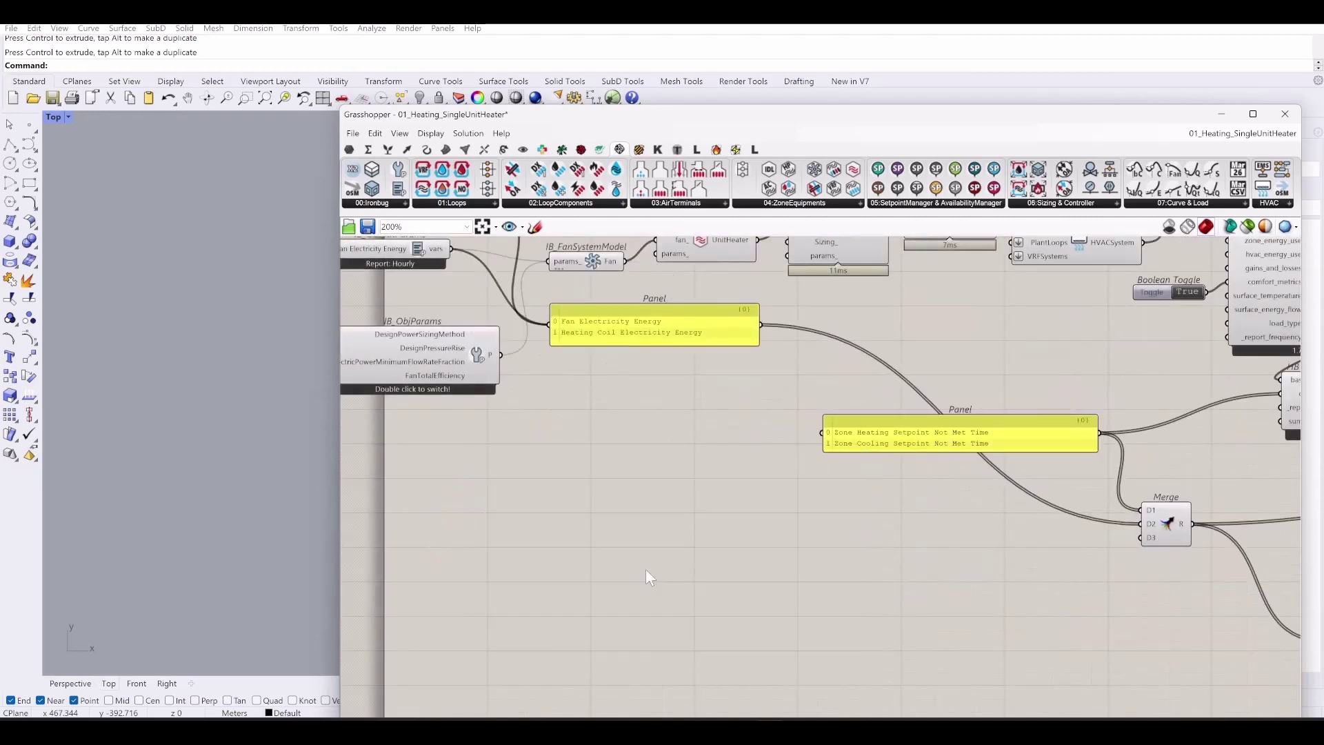
# - Maximise the Grasshopper window, place an IB_HVACTemplate component below IB_ObjParams, and load its FanSystemModel (Zone Equipment Fan) template
pyautogui.moveTo(645, 569); pyautogui.dragTo(796, 547, button='right')
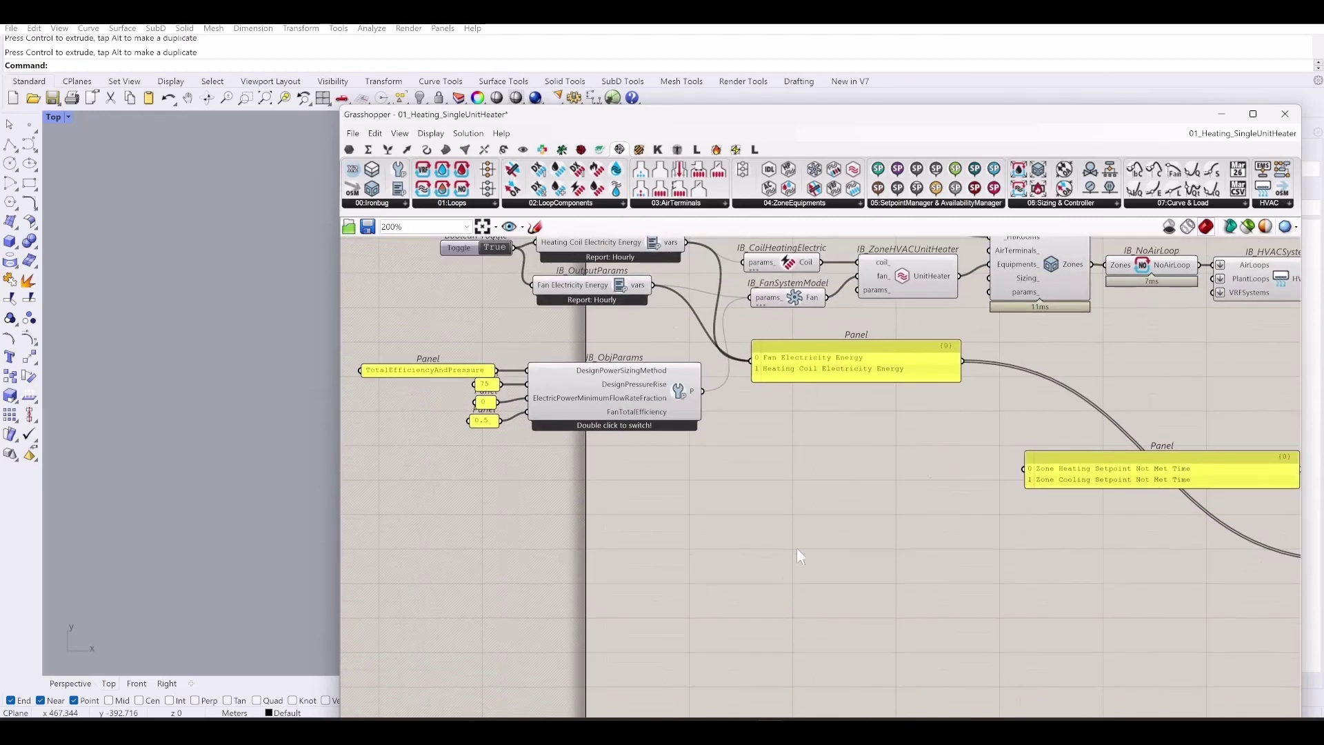
pyautogui.click(1252, 113)
pyautogui.moveTo(422, 434); pyautogui.dragTo(614, 445, button='right')
pyautogui.click(1298, 67)
pyautogui.click(490, 505)
pyautogui.scroll(2, 549, 397)
pyautogui.click(537, 394)
pyautogui.moveTo(551, 422)
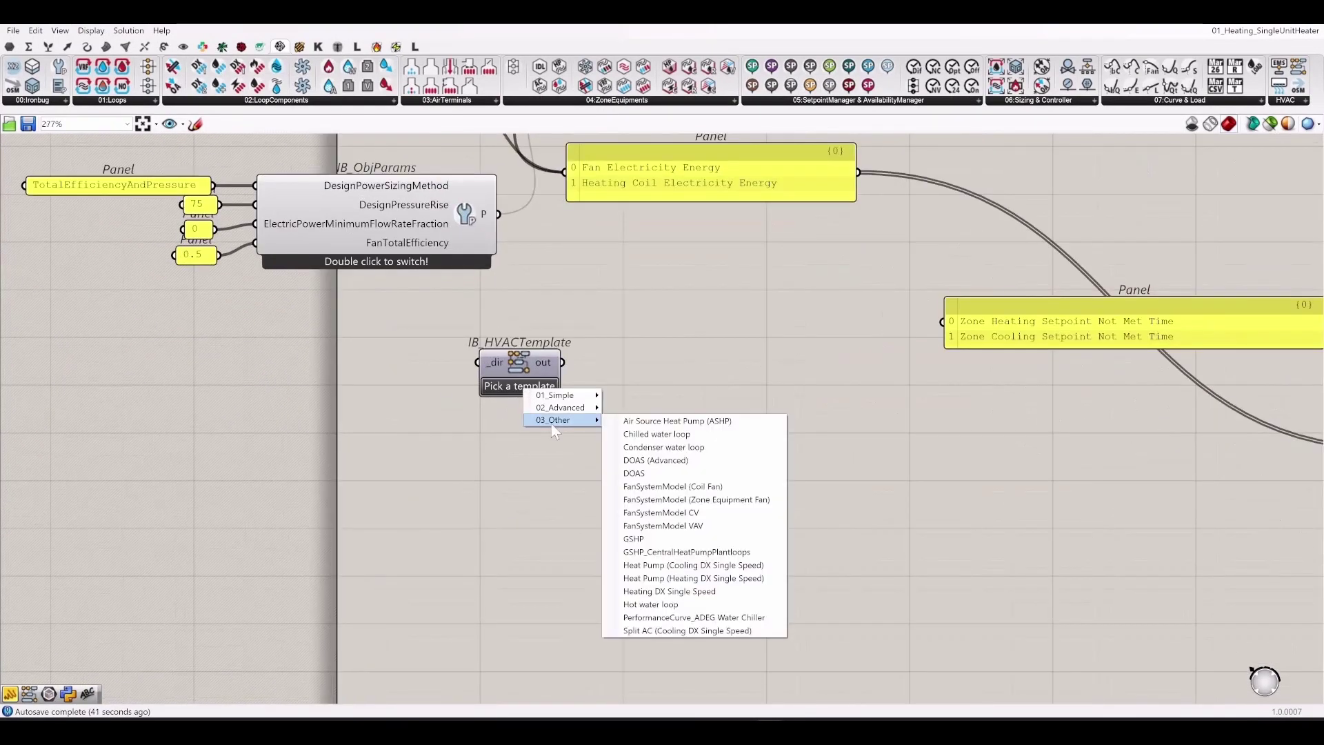
pyautogui.click(696, 499)
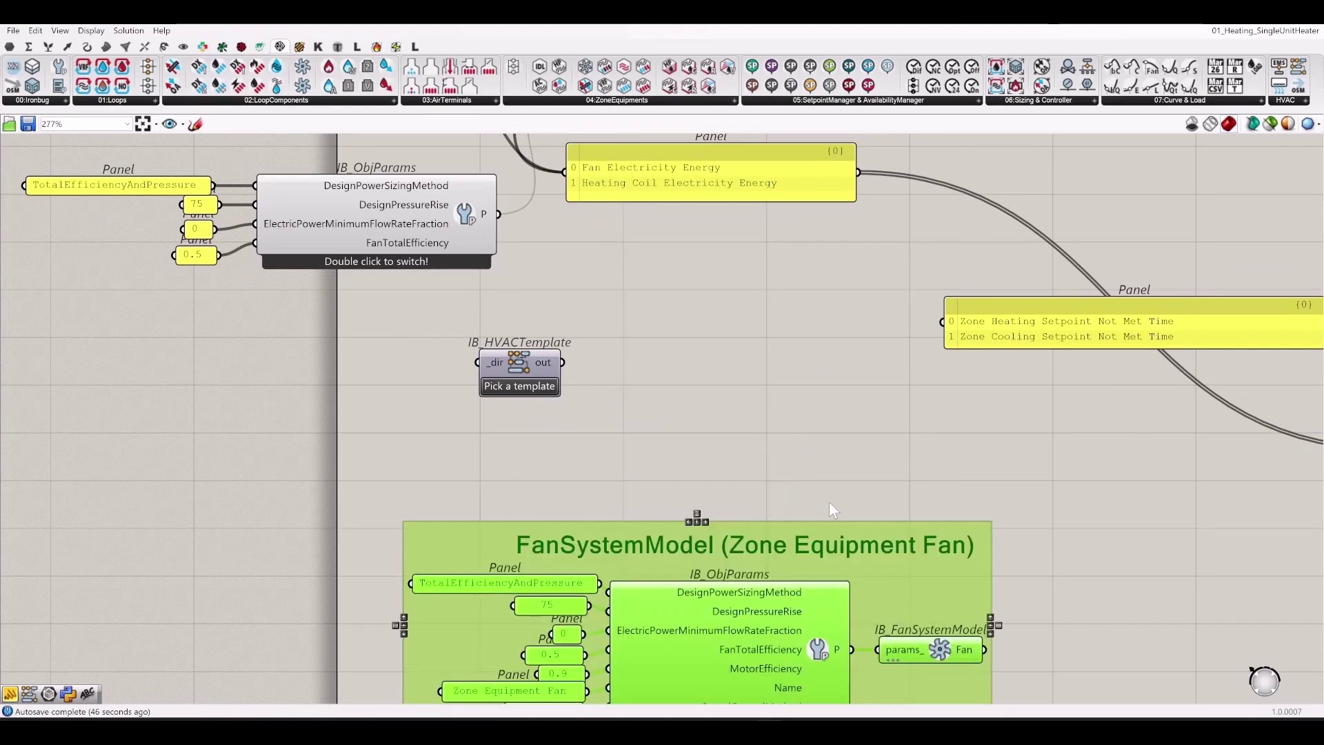
# - Move the FanSystemModel (Zone Equipment Fan) group below the existing IB_ObjParams and shift IB_HVACTemplate clear of the group
pyautogui.scroll(-2, 924, 393)
pyautogui.moveTo(641, 520); pyautogui.dragTo(678, 624, button='right')
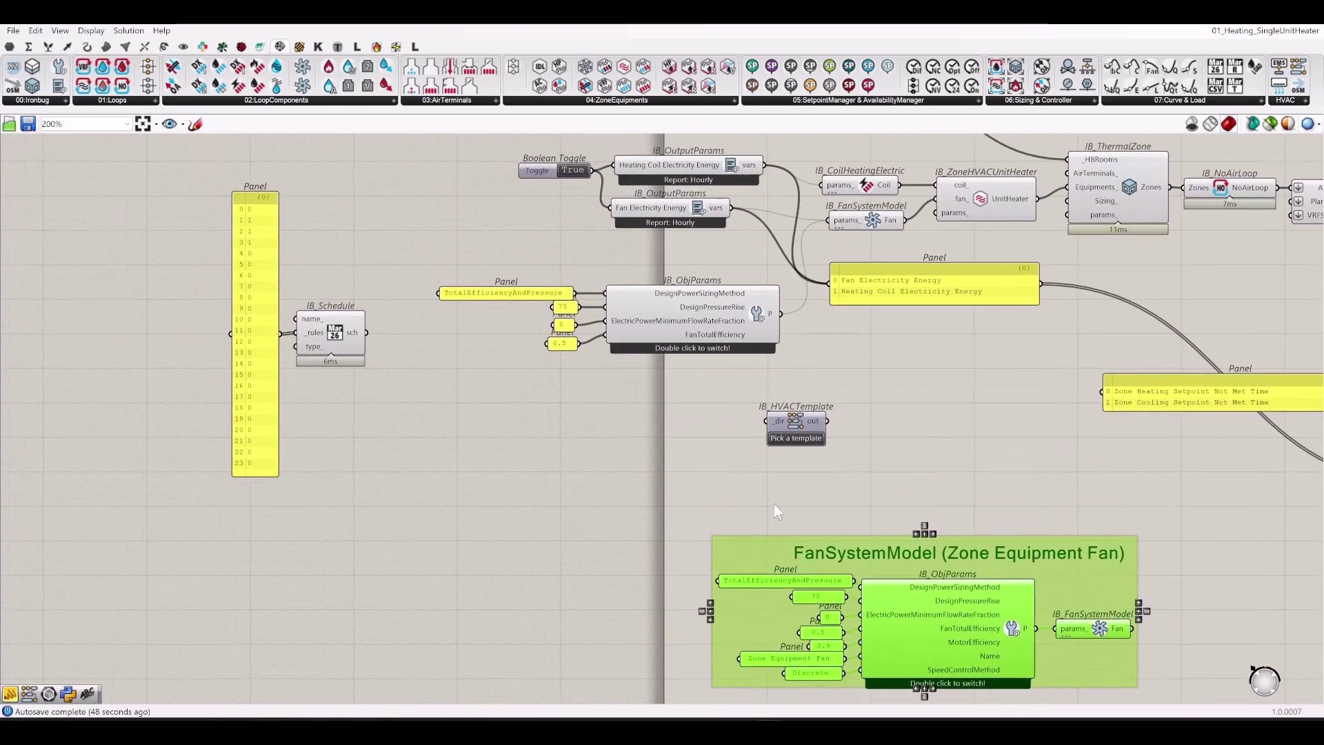
pyautogui.click(773, 505)
pyautogui.moveTo(722, 606); pyautogui.dragTo(475, 505)
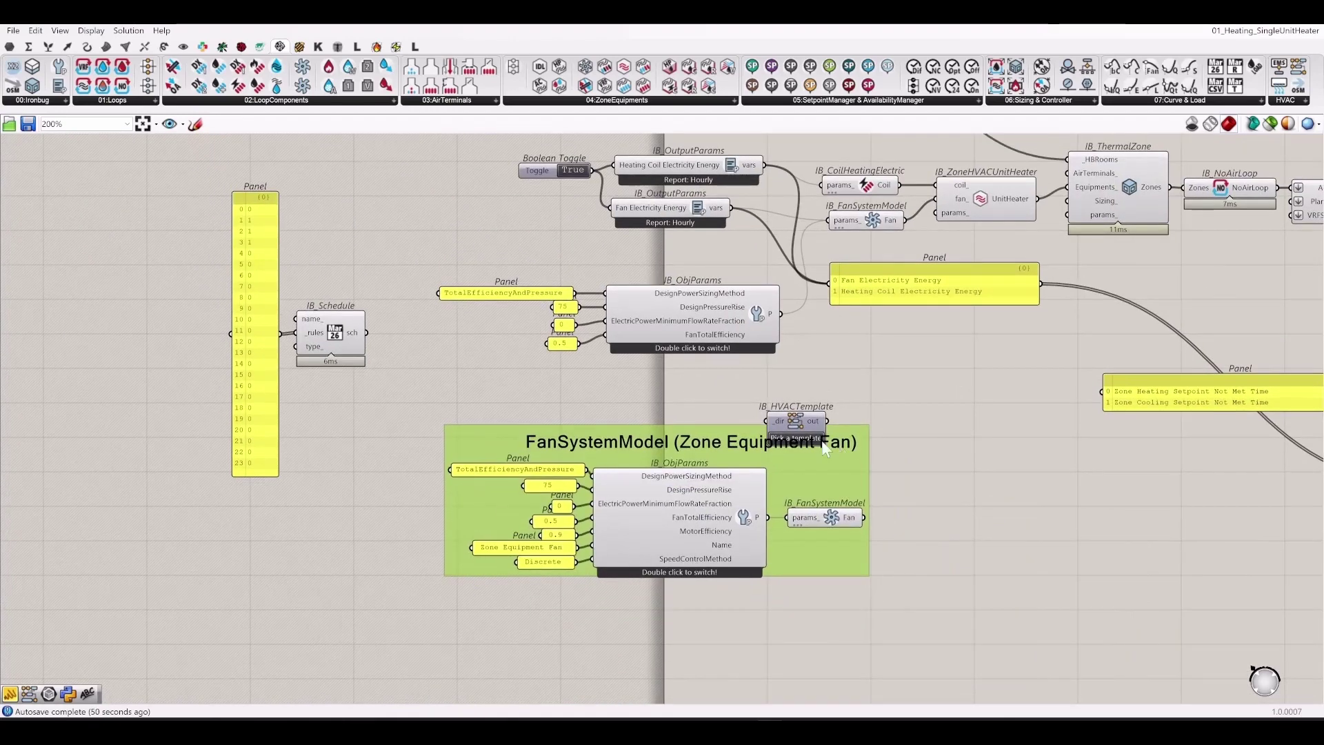
pyautogui.moveTo(824, 446); pyautogui.dragTo(1046, 453)
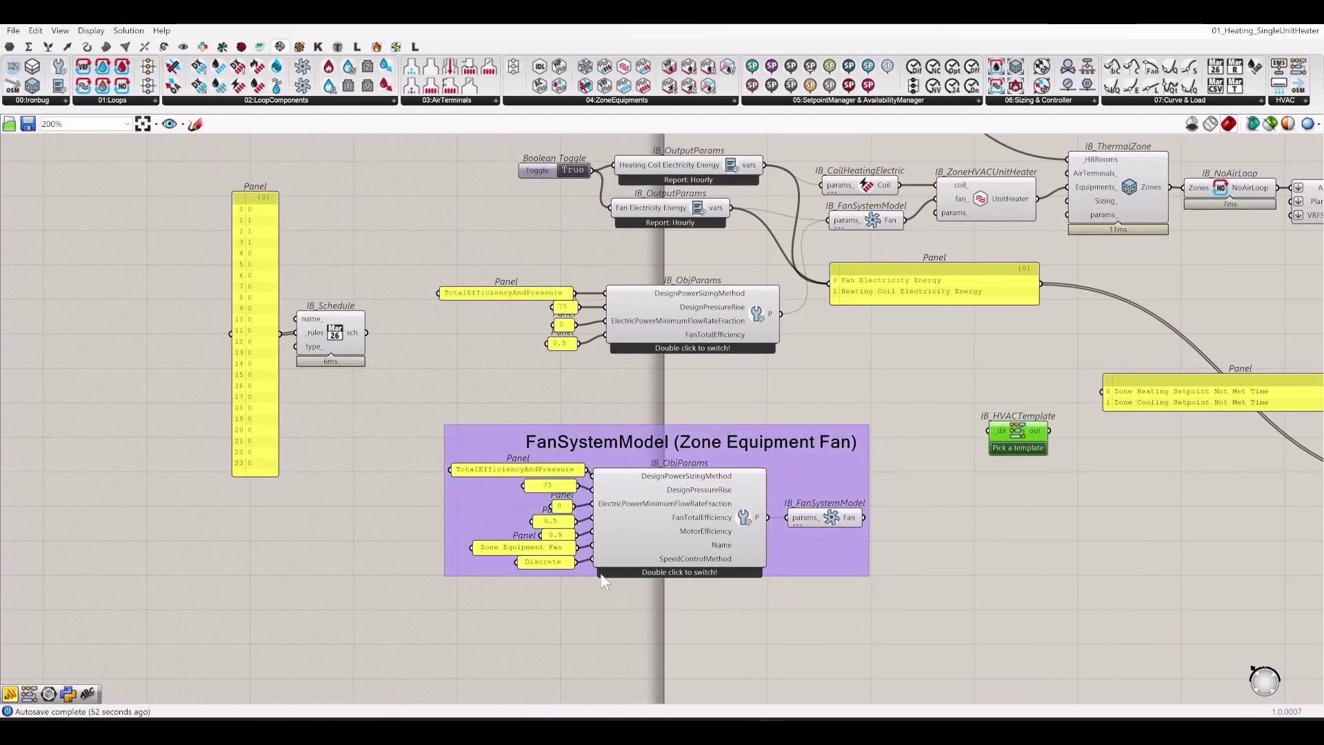
pyautogui.moveTo(910, 491); pyautogui.dragTo(833, 579, button='right')
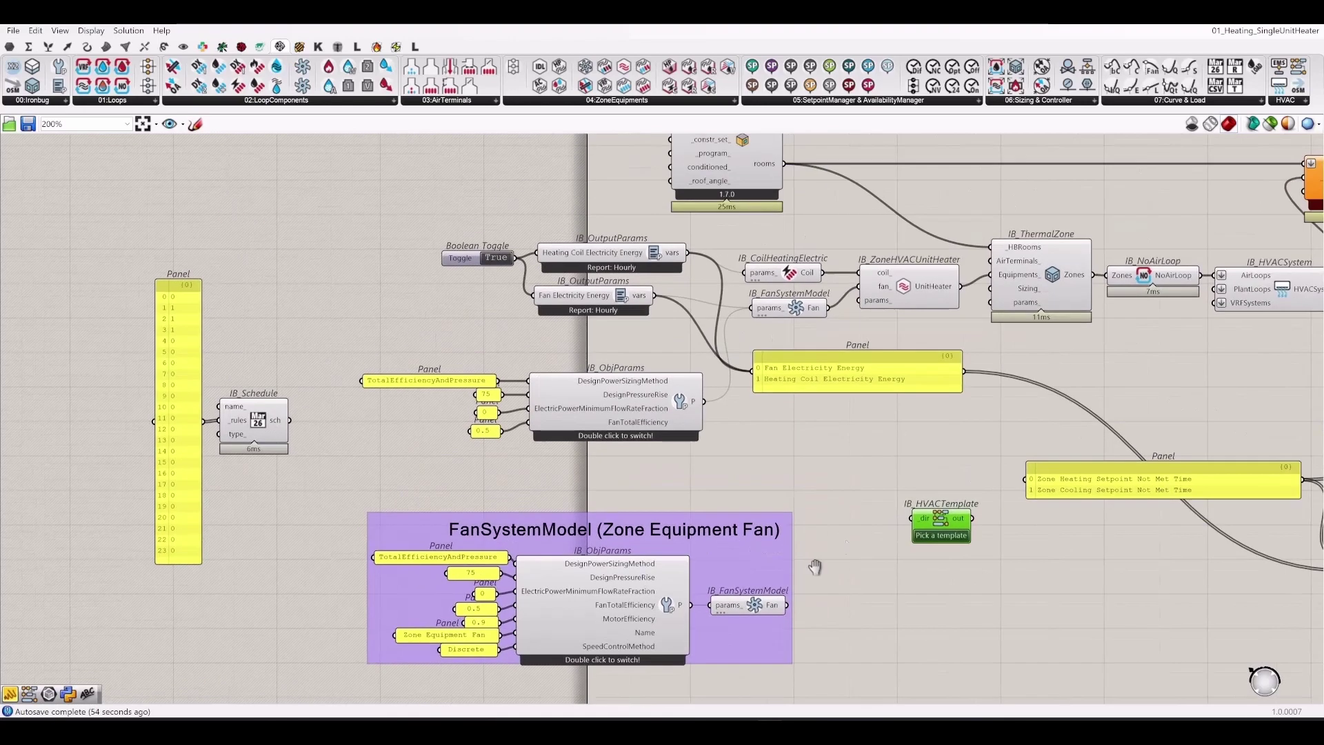
pyautogui.click(746, 557)
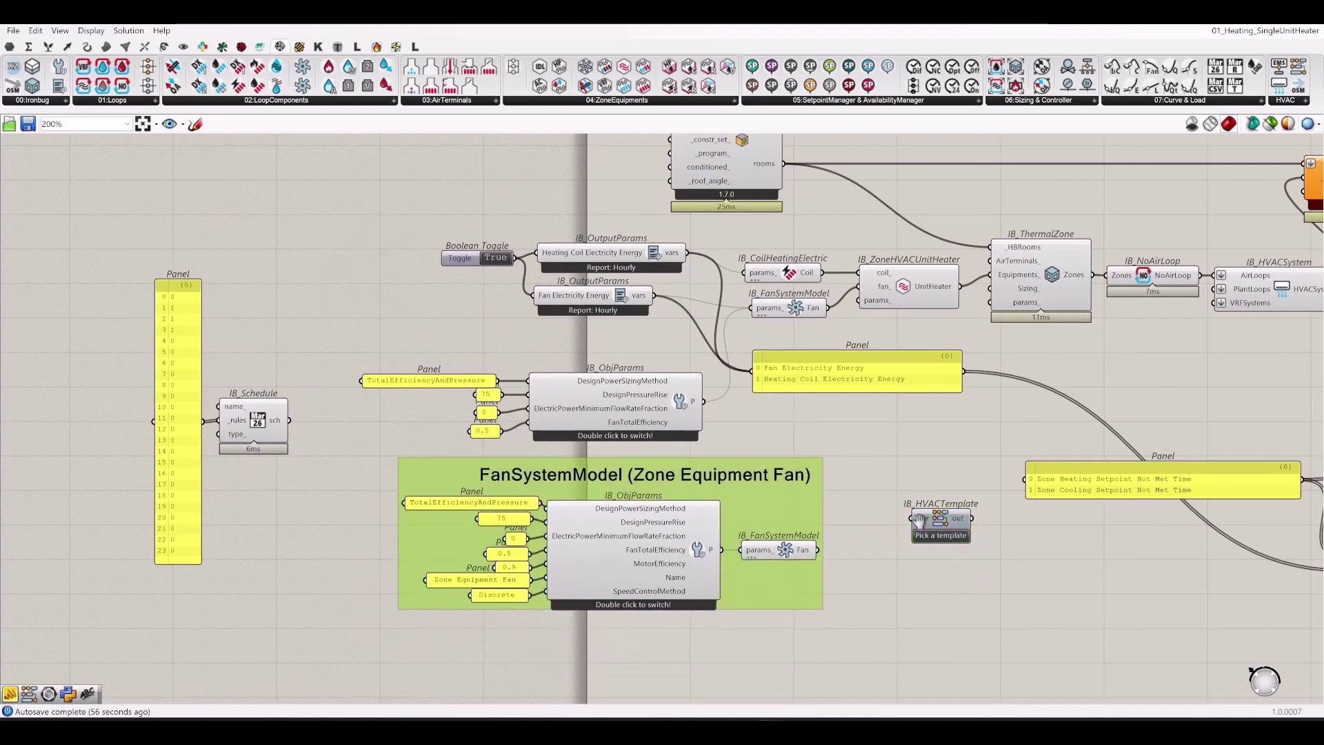
# - Load the DOAS template from the Other category of IB_HVACTemplate
pyautogui.moveTo(920, 521); pyautogui.dragTo(746, 390, button='right')
pyautogui.click(793, 407)
pyautogui.moveTo(837, 441)
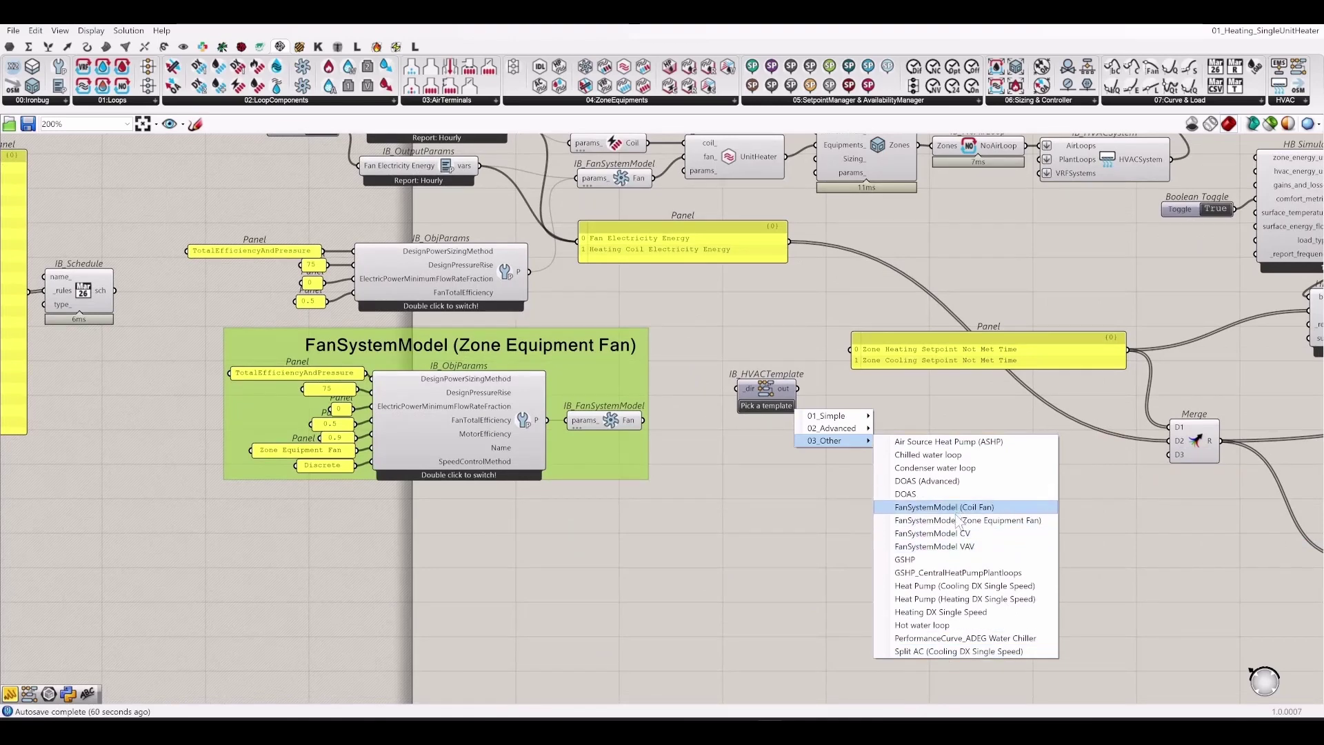
pyautogui.click(896, 494)
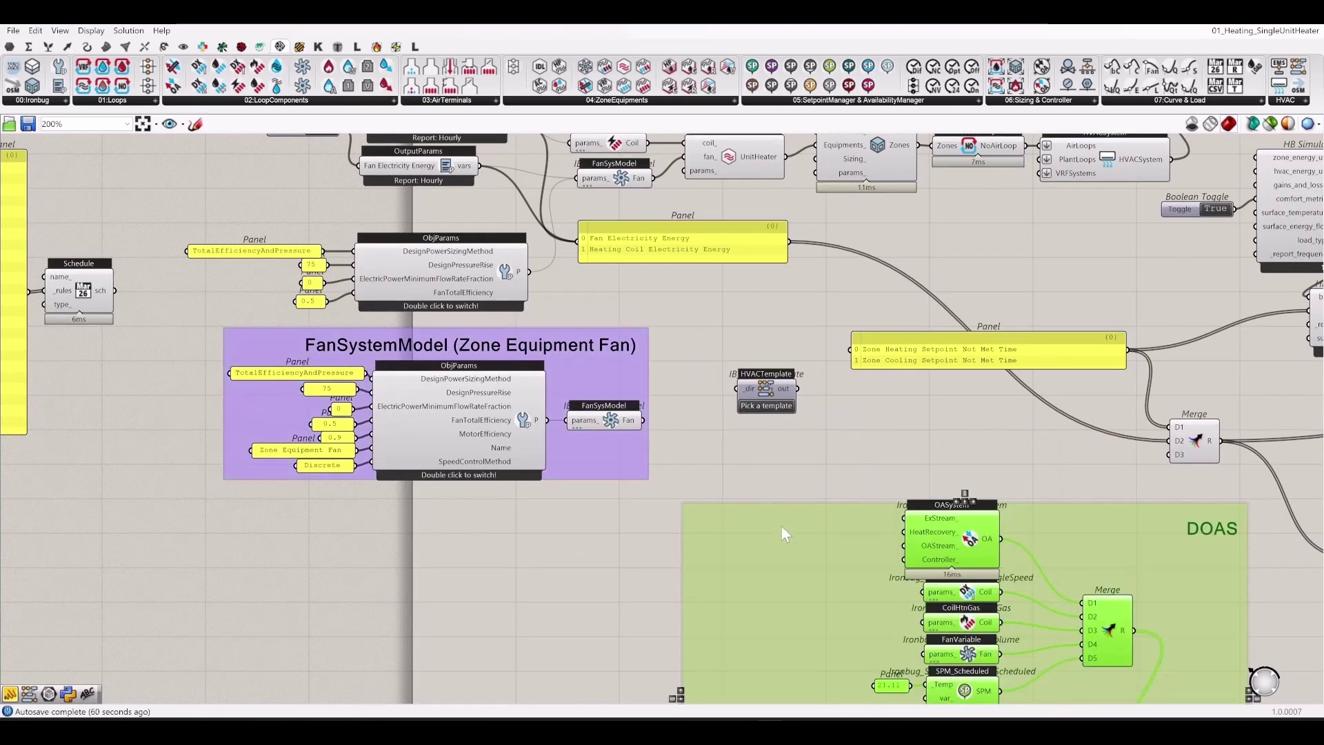
# - Delete the DOAS template group, keeping the FanSystemModel (Zone Equipment Fan) group on the canvas
pyautogui.scroll(-5, 806, 317)
pyautogui.moveTo(811, 320); pyautogui.dragTo(558, 315)
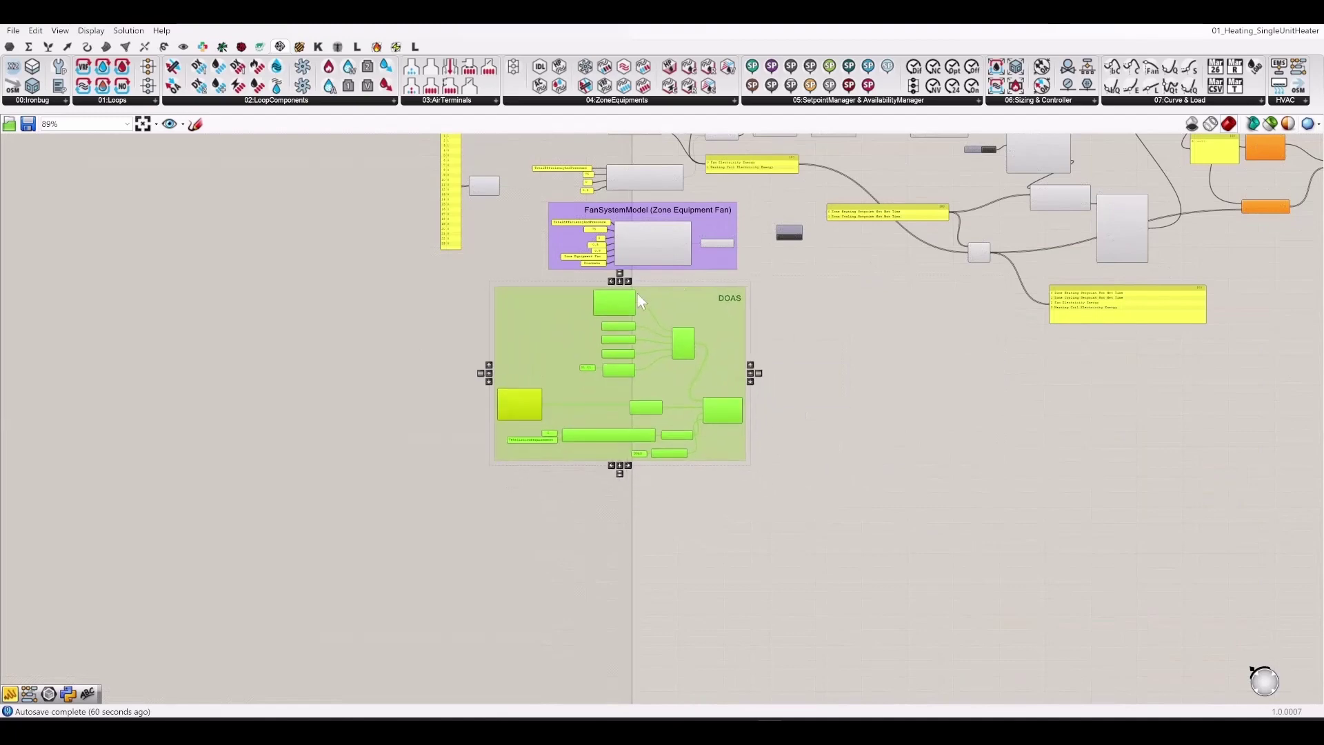
pyautogui.scroll(4, 699, 276)
pyautogui.moveTo(837, 334); pyautogui.dragTo(877, 524, button='right')
pyautogui.press('Delete')
pyautogui.moveTo(862, 571); pyautogui.dragTo(345, 344)
pyautogui.moveTo(841, 361); pyautogui.dragTo(790, 453, button='right')
pyautogui.click(787, 384)
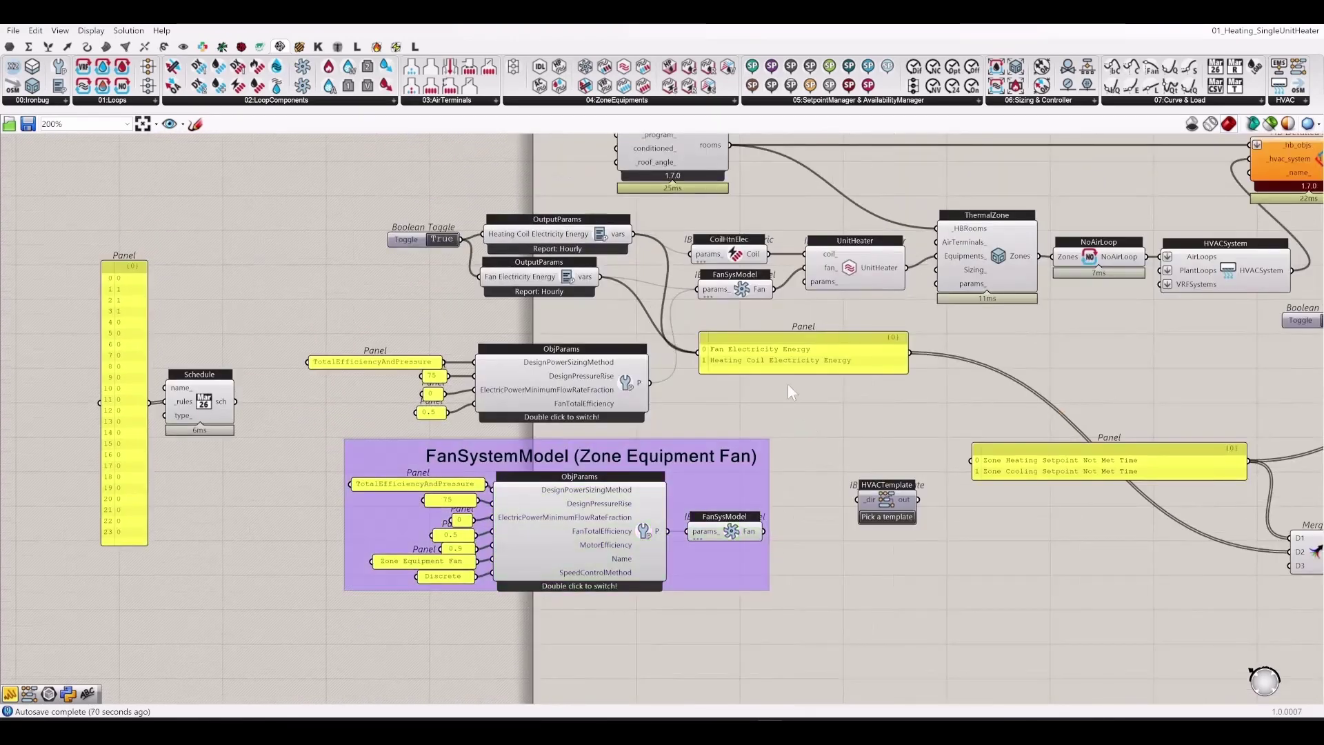
# - Delete the template group's own FanSysModel and connect the group's ObjParams output to the params_ input of the unit heater's FanSysModel
pyautogui.moveTo(812, 272); pyautogui.dragTo(813, 471)
pyautogui.click(717, 541)
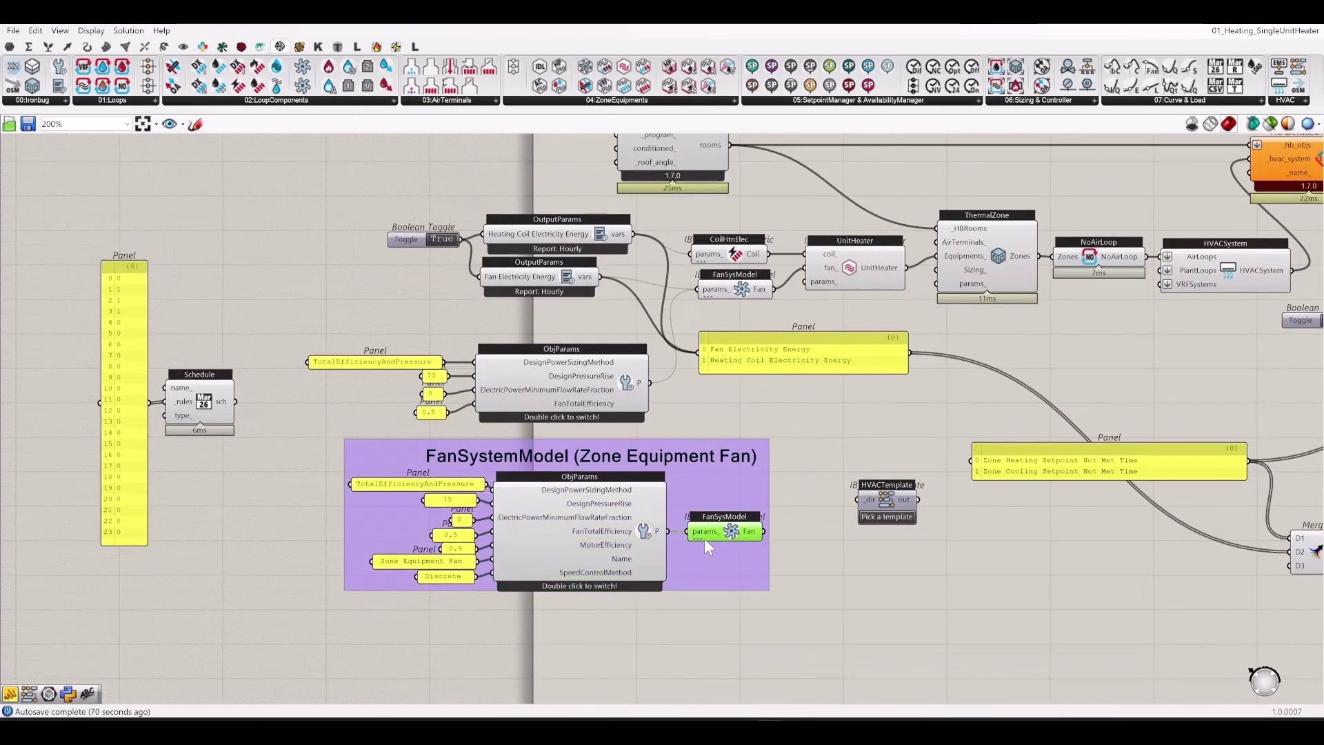
pyautogui.press('Delete')
pyautogui.moveTo(668, 531); pyautogui.dragTo(704, 302)
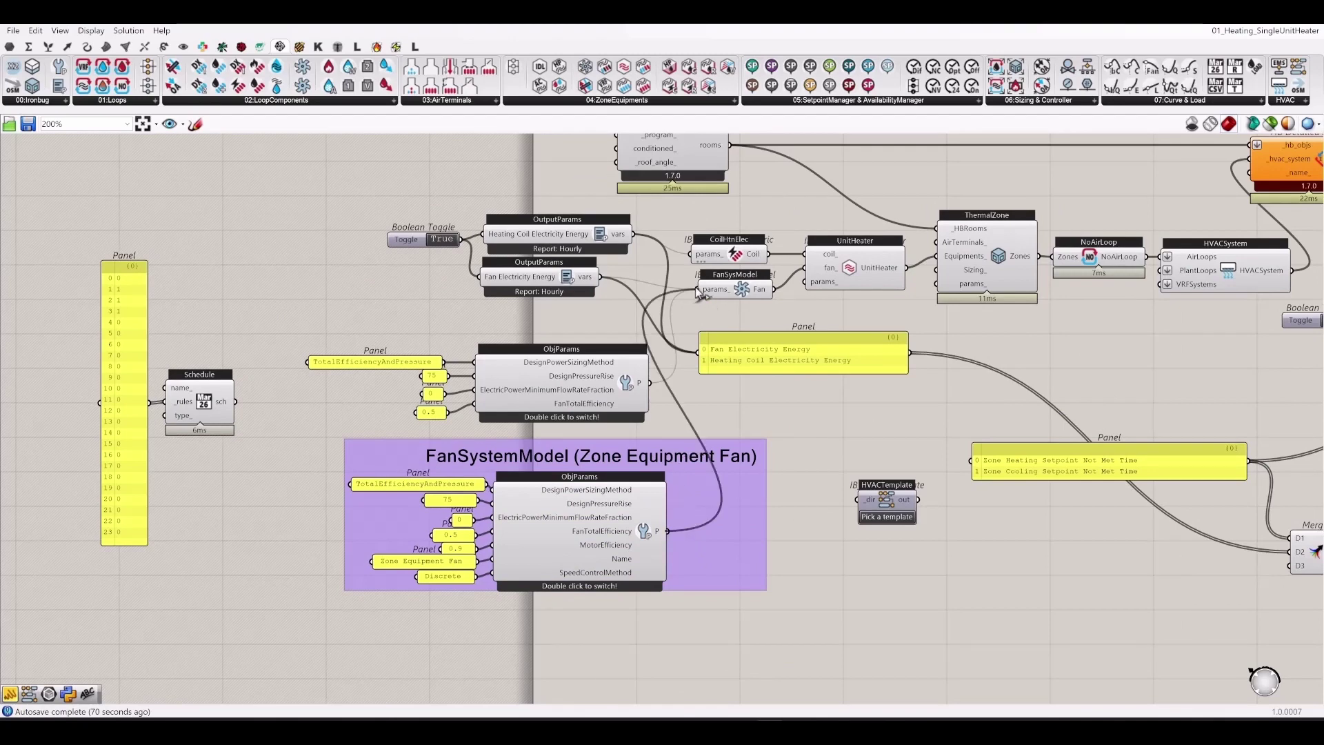
# - Delete the original ObjParams with its input panels and move the FanSystemModel (Zone Equipment Fan) group up into their place
pyautogui.click(604, 382)
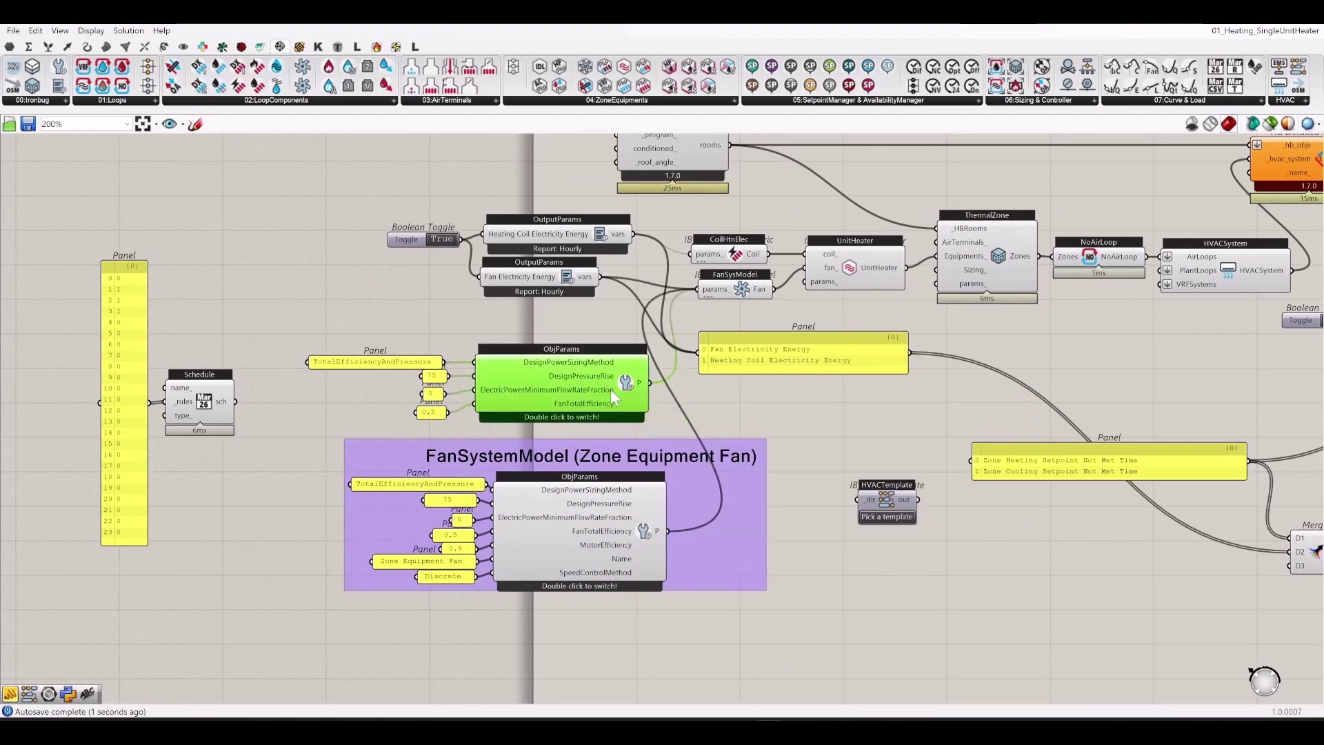
pyautogui.press('Delete')
pyautogui.moveTo(519, 431); pyautogui.dragTo(304, 329)
pyautogui.press('Delete')
pyautogui.moveTo(731, 527); pyautogui.dragTo(638, 425)
# - Delete the IB_HVACTemplate component and save the definition
pyautogui.click(888, 498)
pyautogui.moveTo(905, 488); pyautogui.dragTo(682, 513, button='right')
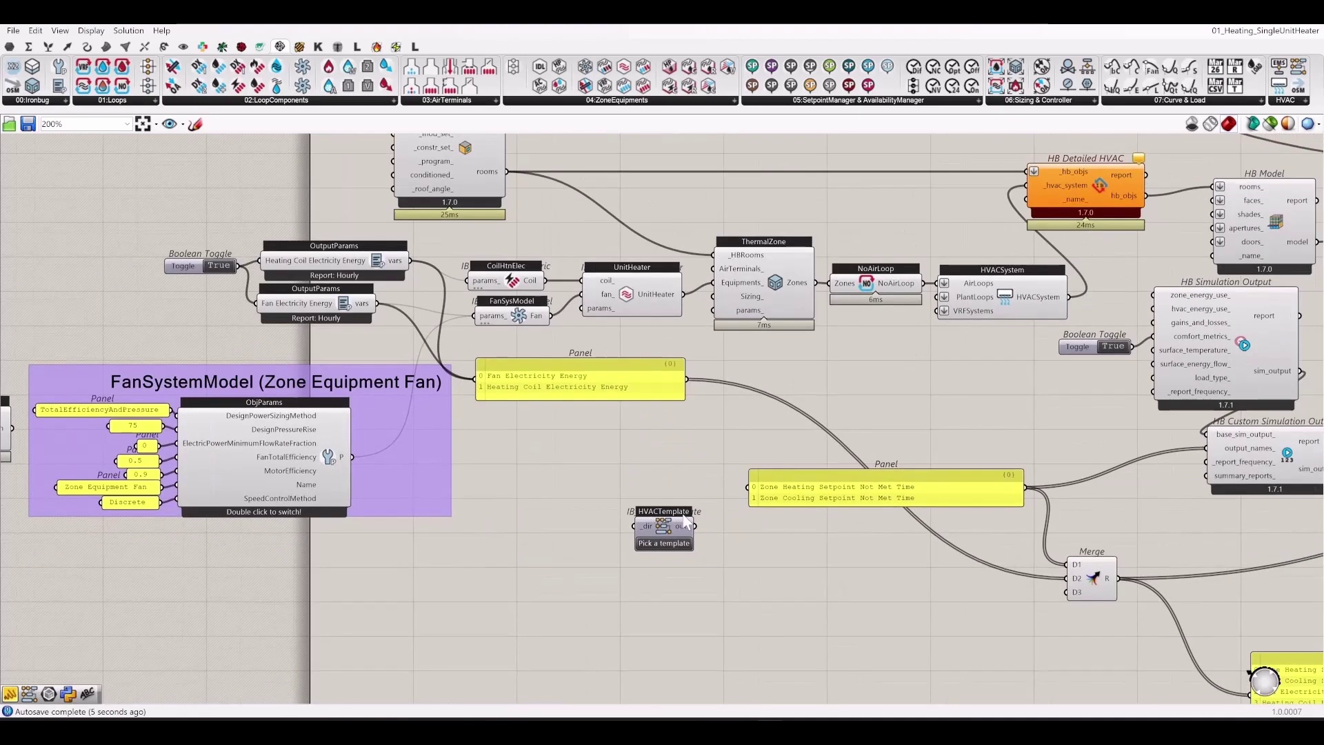
pyautogui.press('Delete')
pyautogui.scroll(-4, 596, 483)
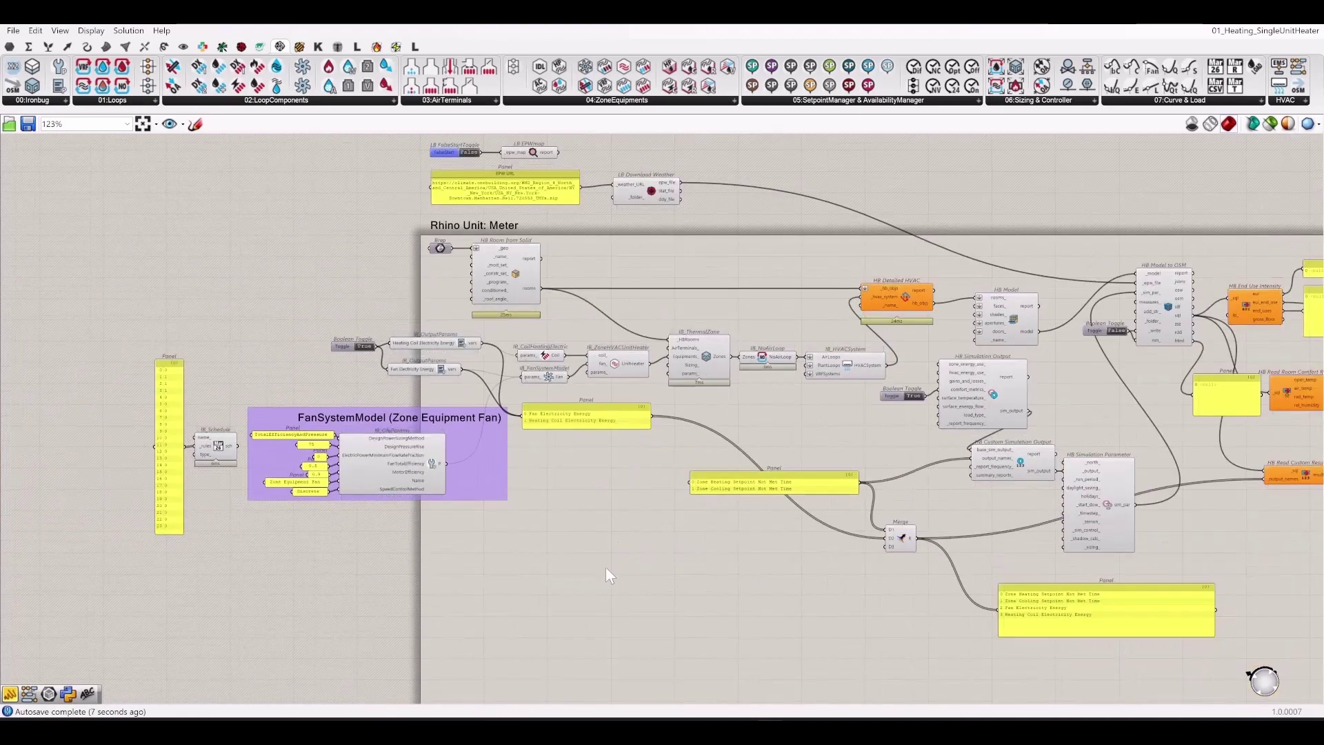
pyautogui.hotkey('ctrl', 's')
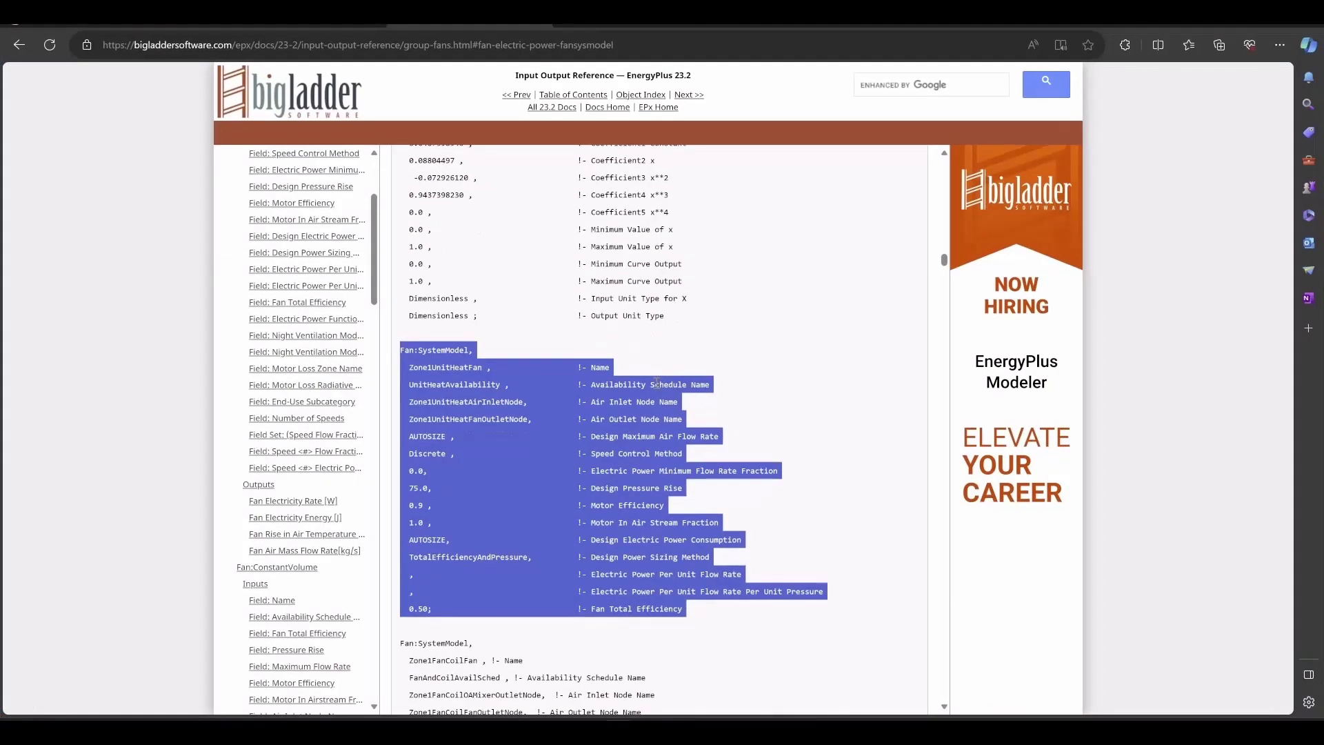
# - Switch to the browser and go through the Ironbug Workshop slides from the Unit Heater slide to the Baseline HVAC System Types slide
pyautogui.click(702, 398)
pyautogui.scroll(-4, 702, 398)
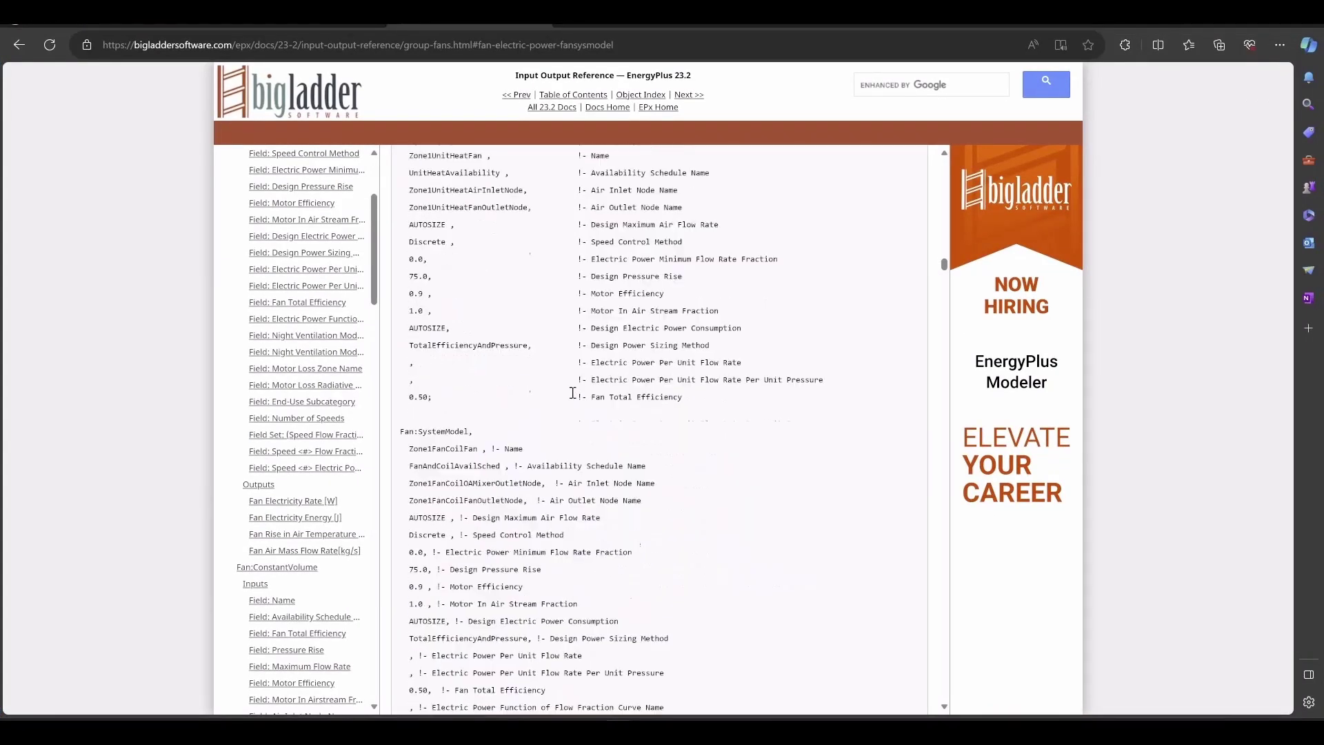
pyautogui.click(295, 28)
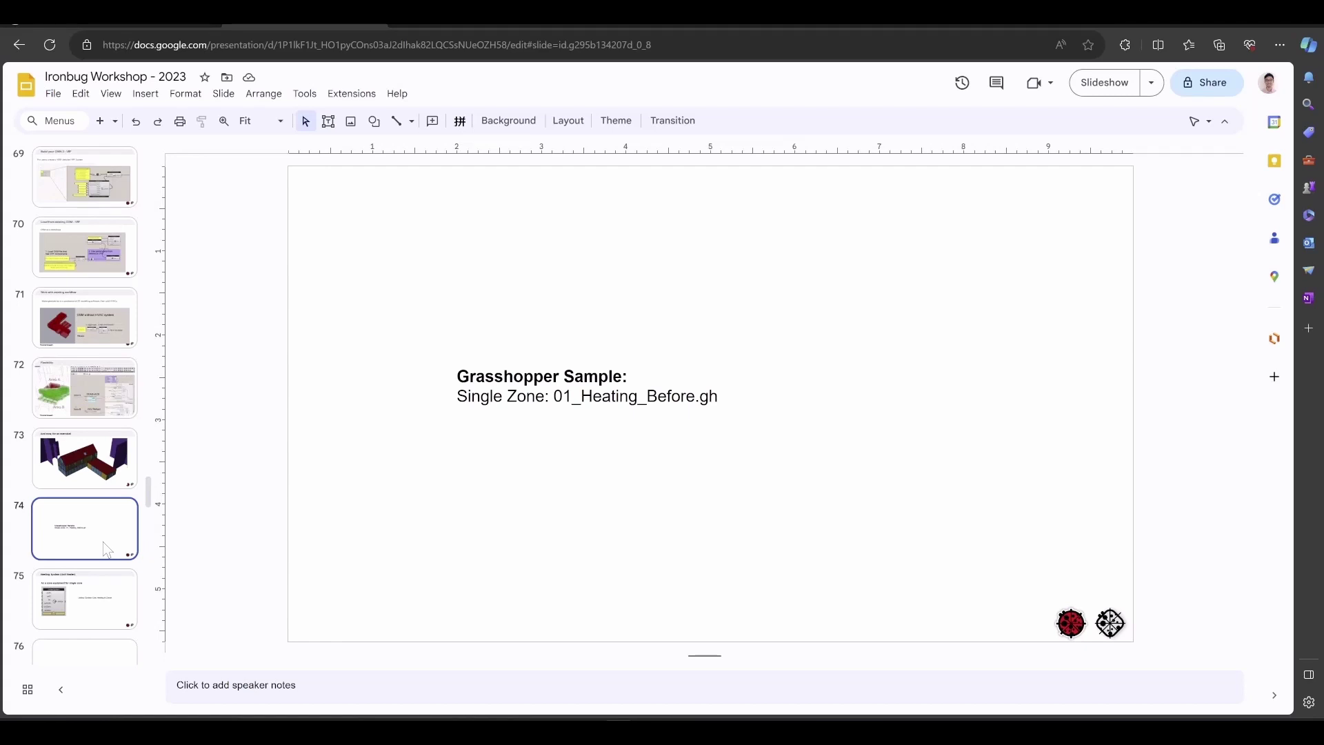
pyautogui.scroll(-1, 116, 535)
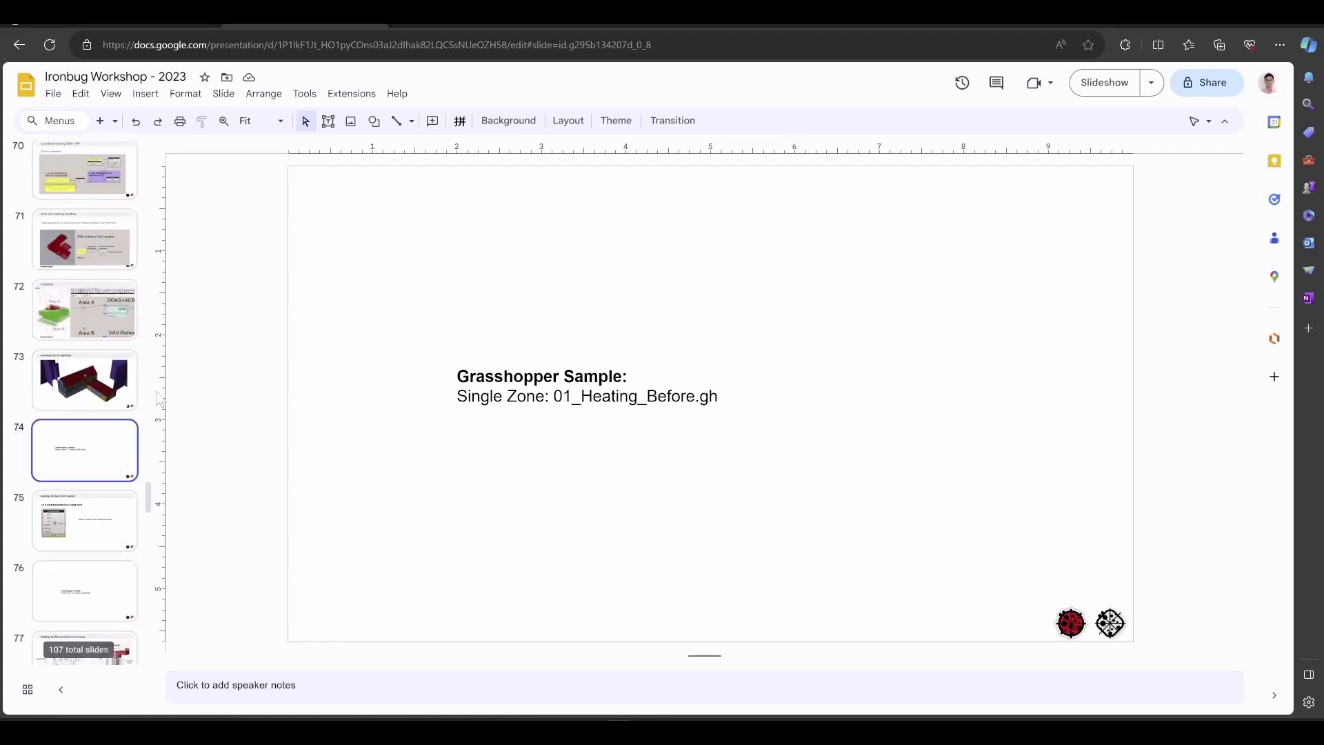
pyautogui.scroll(-2, 96, 427)
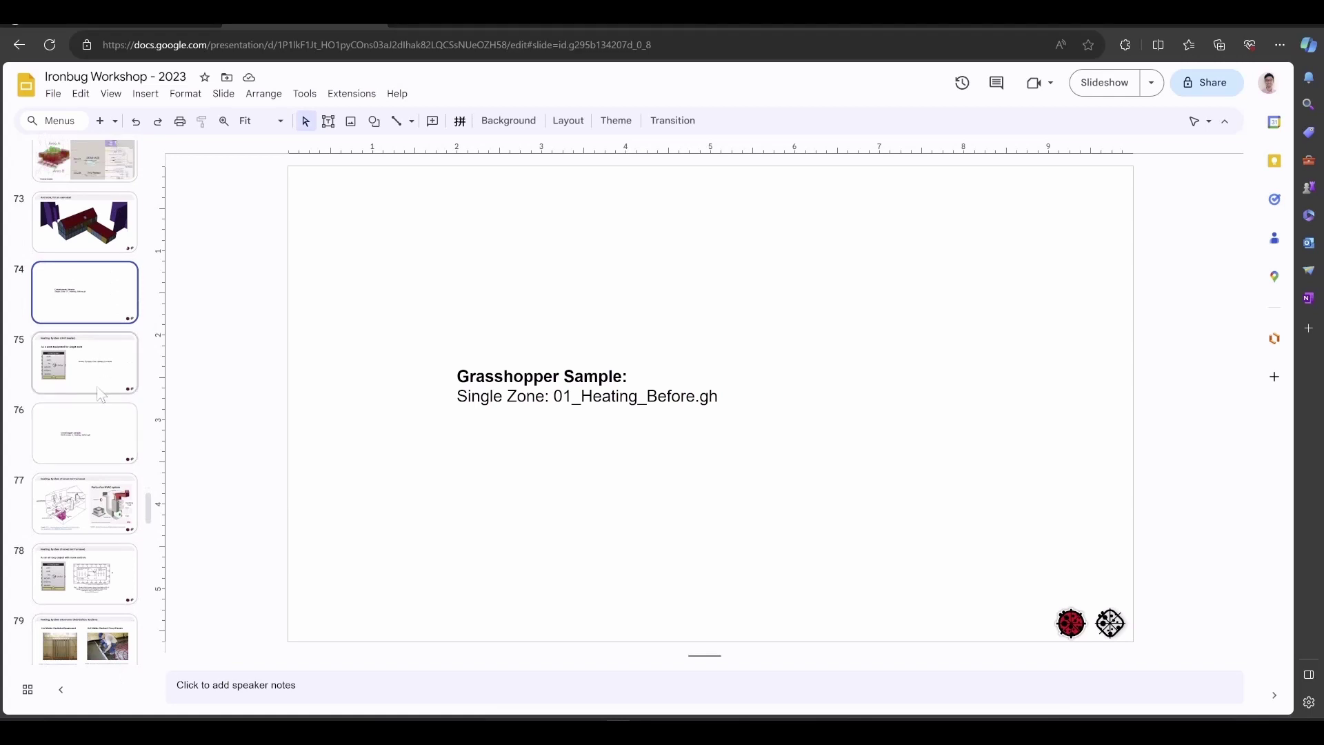
pyautogui.press('Down')
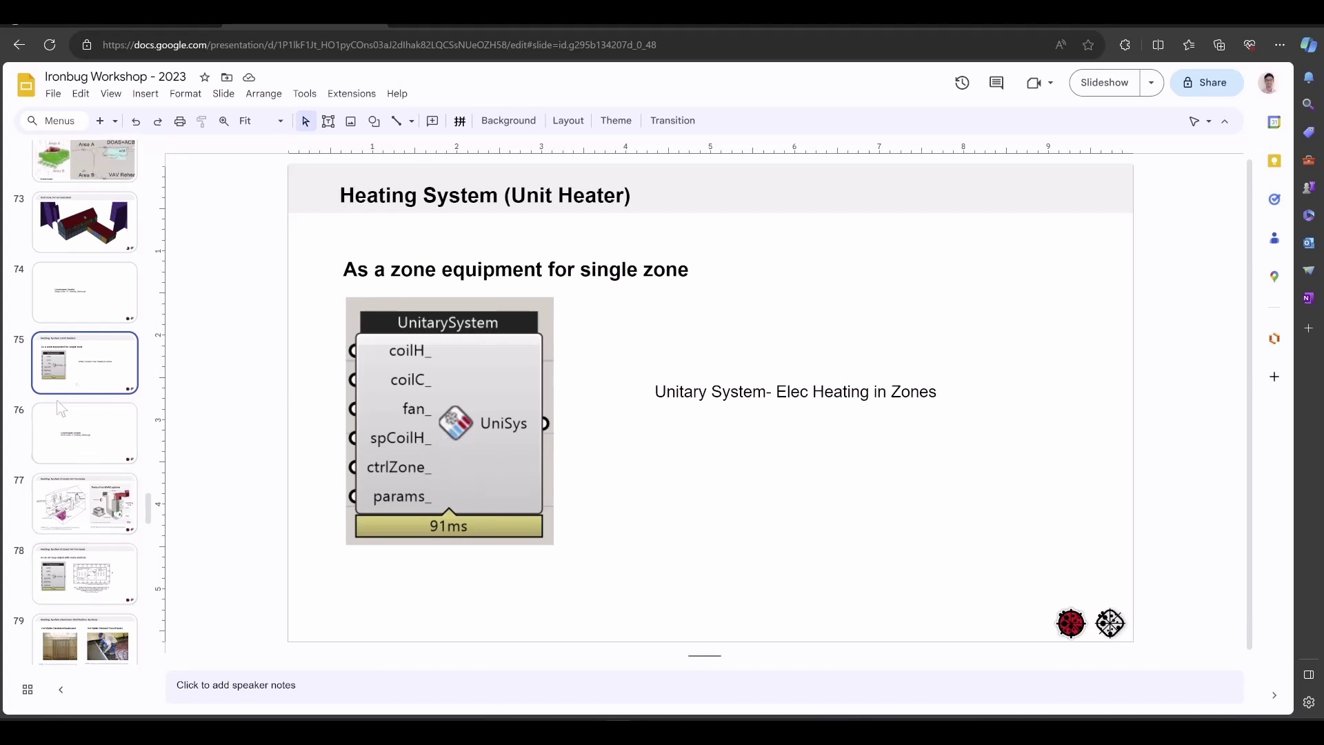
pyautogui.moveTo(155, 507); pyautogui.dragTo(156, 611)
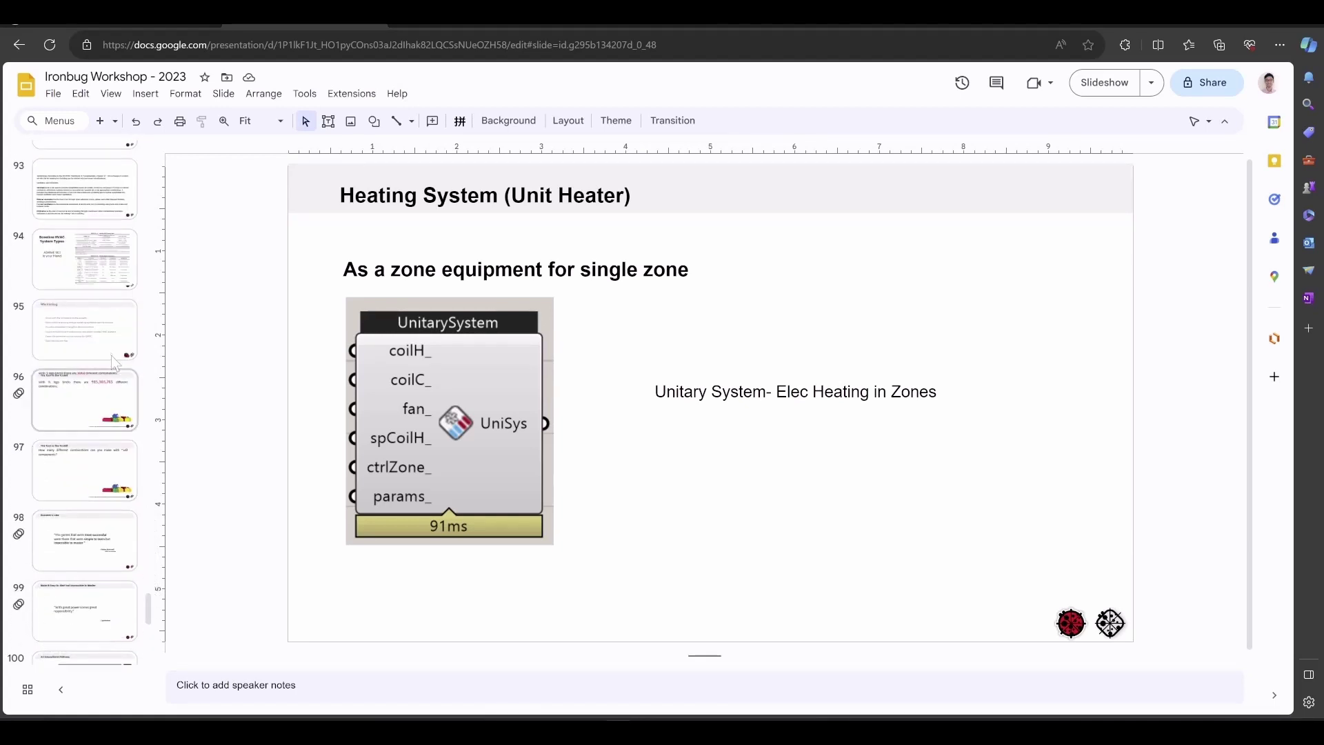
pyautogui.click(88, 269)
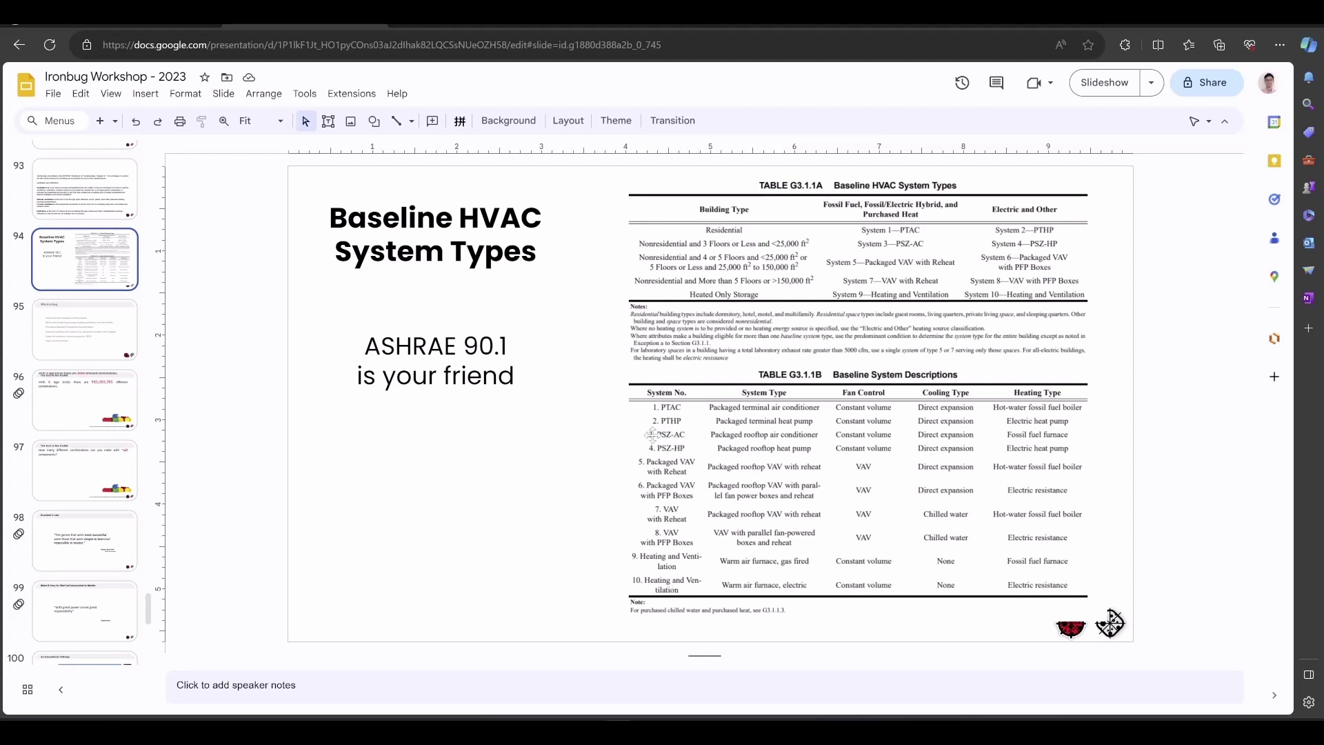
# - Switch back to Grasshopper and place a new IB_HVACTemplate component in the empty area below the setpoint-not-met output panel
pyautogui.moveTo(890, 732)
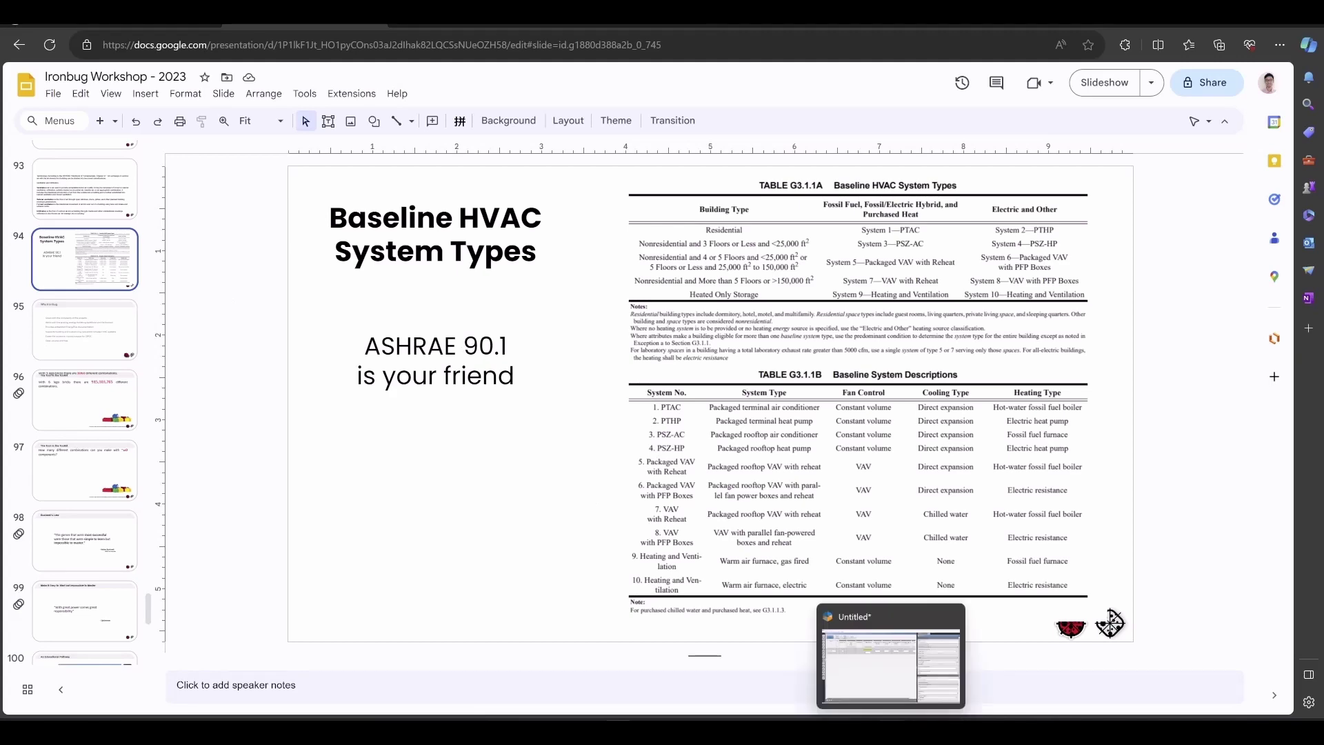
pyautogui.hotkey('alt', 'Tab')
pyautogui.moveTo(555, 506); pyautogui.dragTo(432, 355, button='right')
pyautogui.click(1298, 67)
pyautogui.click(503, 488)
# - Review the Advanced templates of IB_HVACTemplate and load Sys01_PTAC_AllElec
pyautogui.scroll(3, 503, 489)
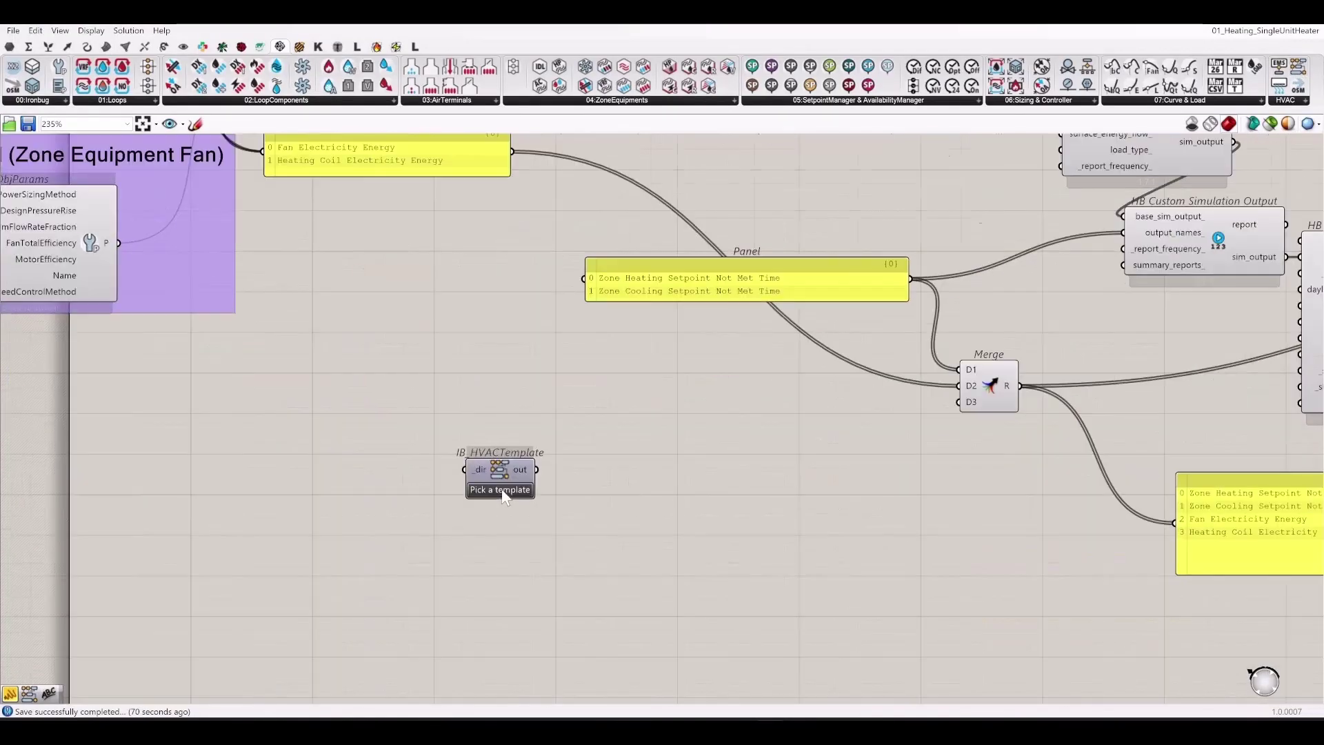
pyautogui.click(503, 489)
pyautogui.moveTo(562, 500)
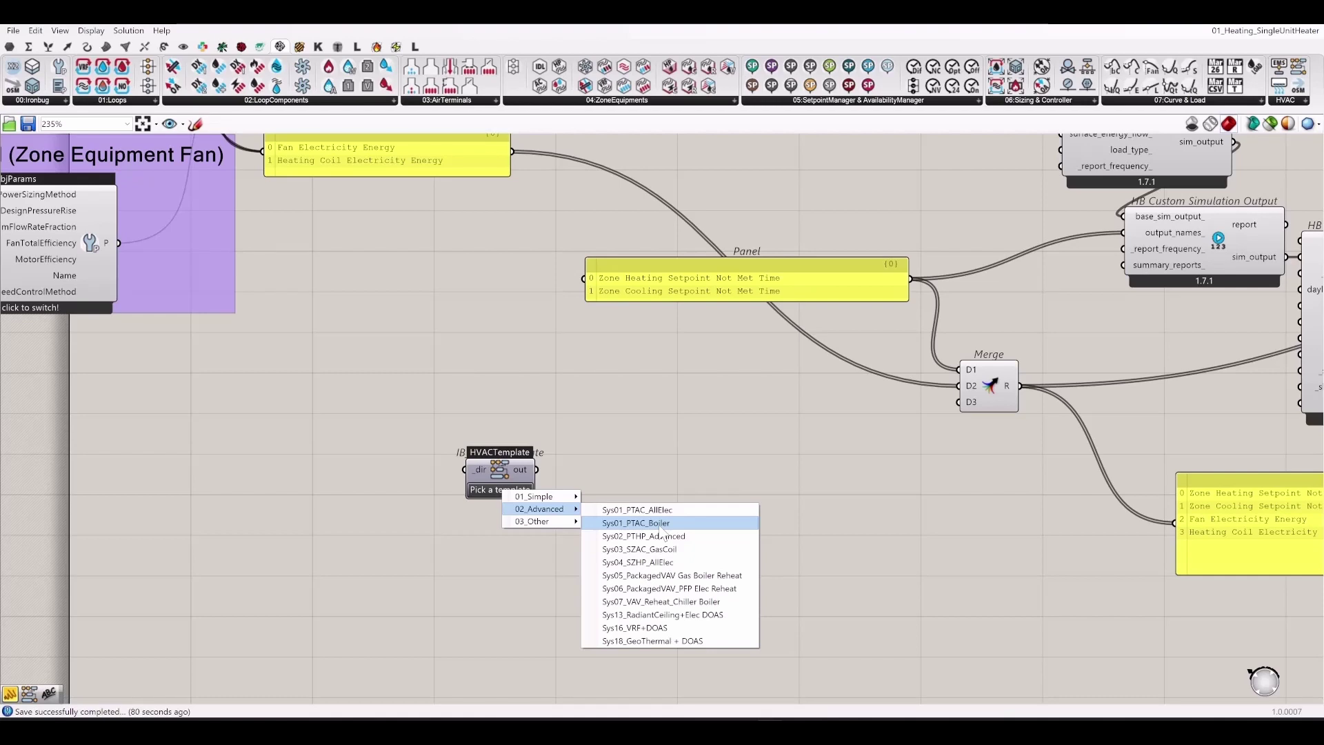
pyautogui.click(693, 414)
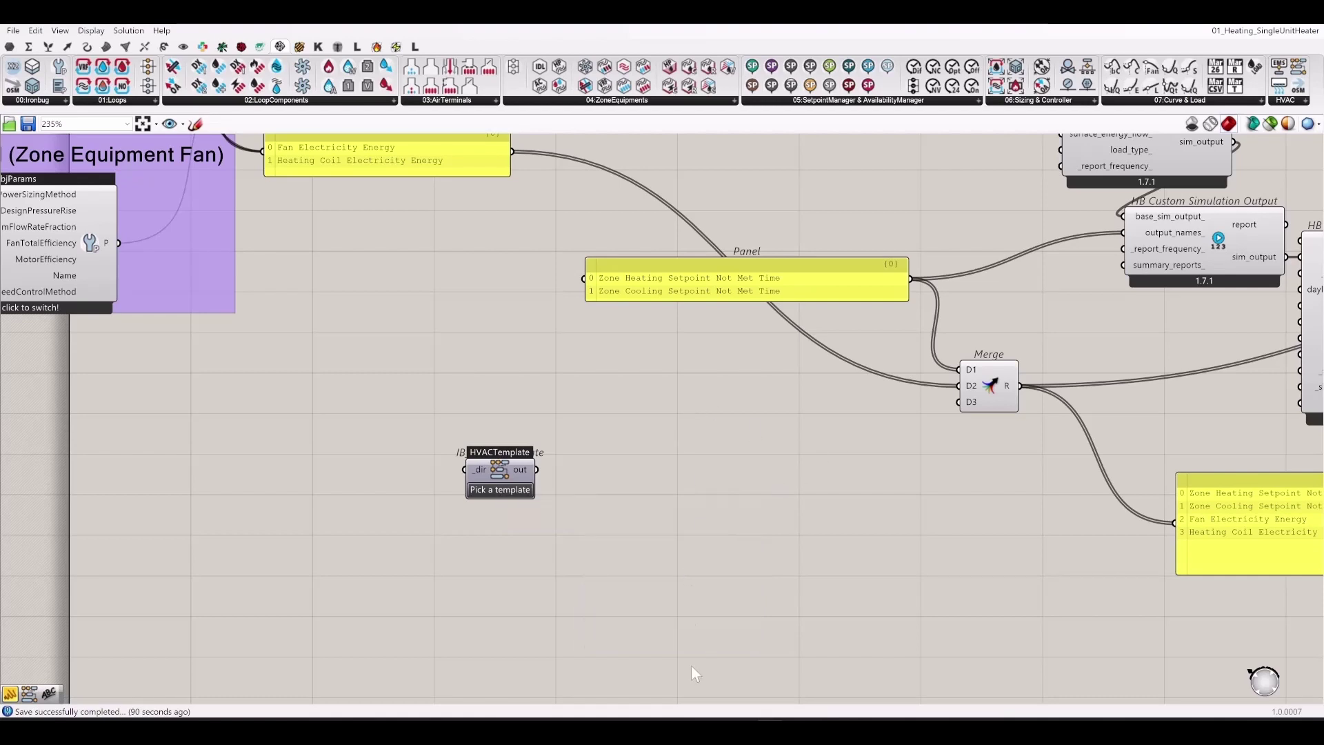
pyautogui.click(509, 490)
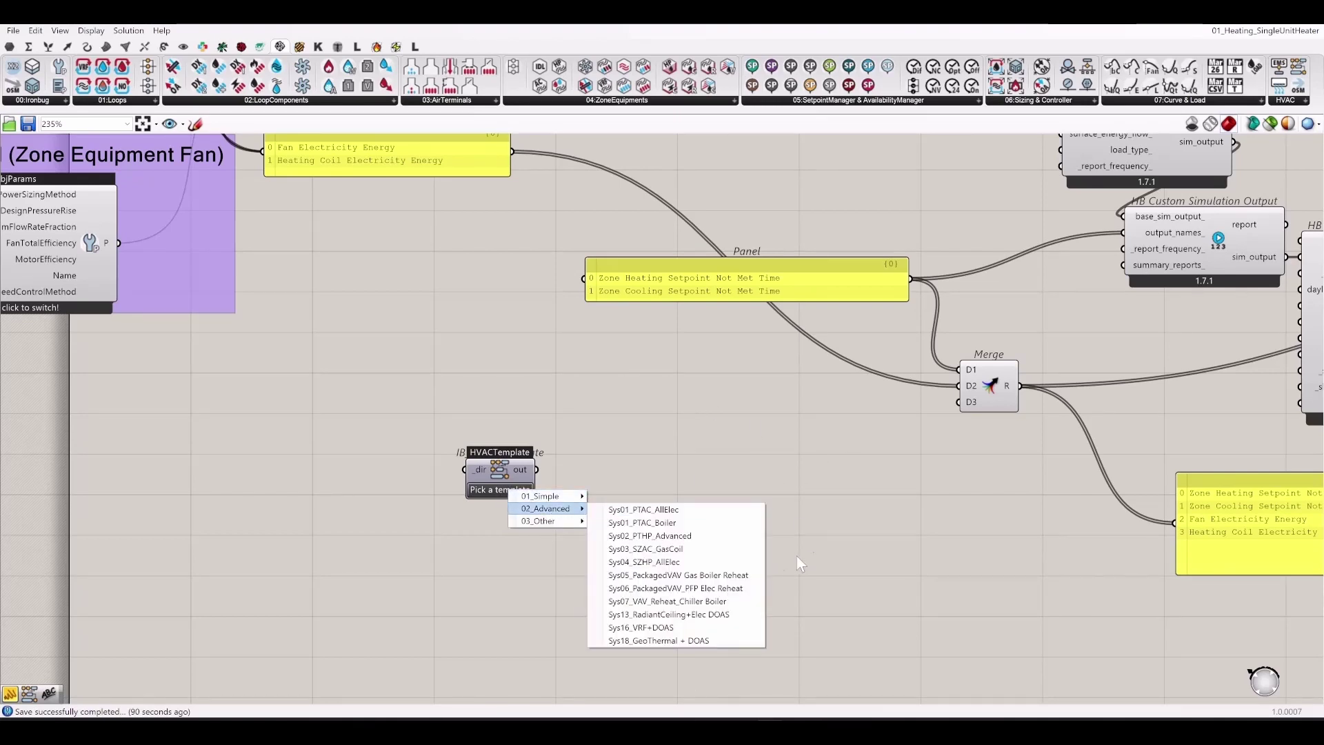
pyautogui.click(678, 508)
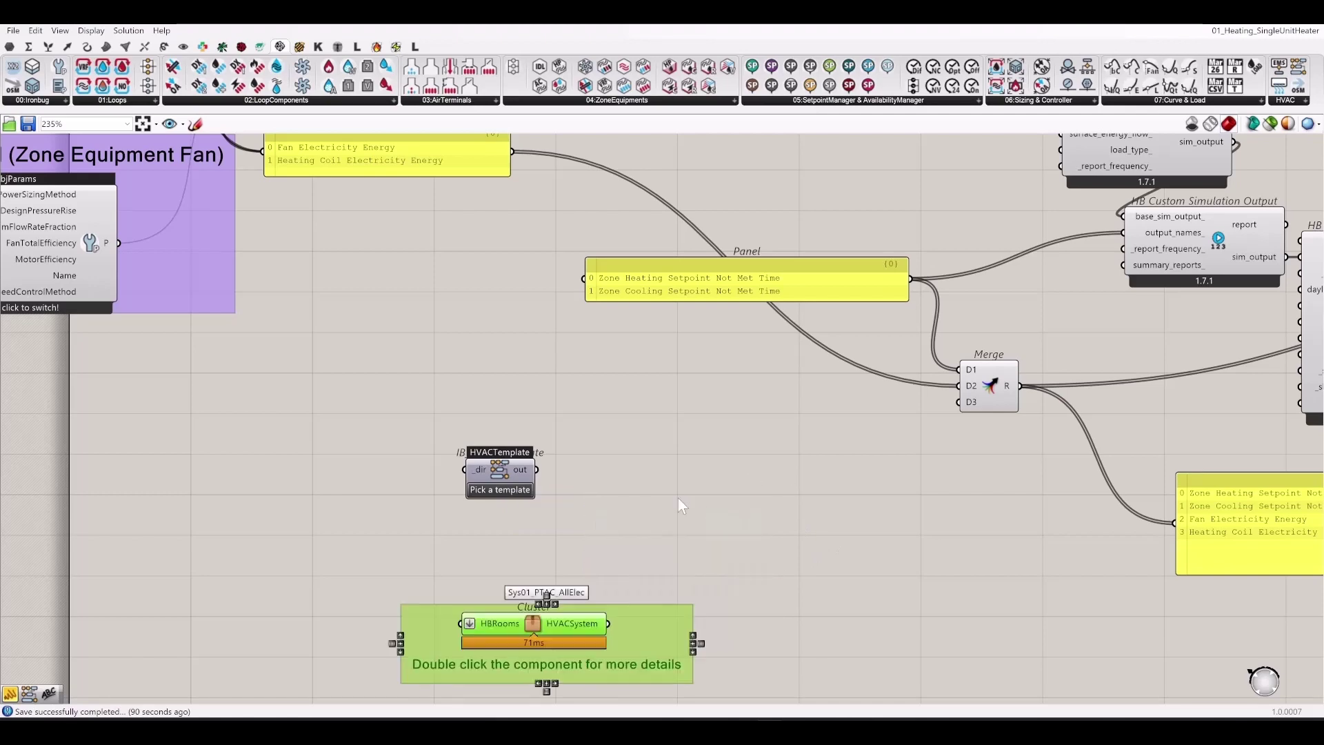